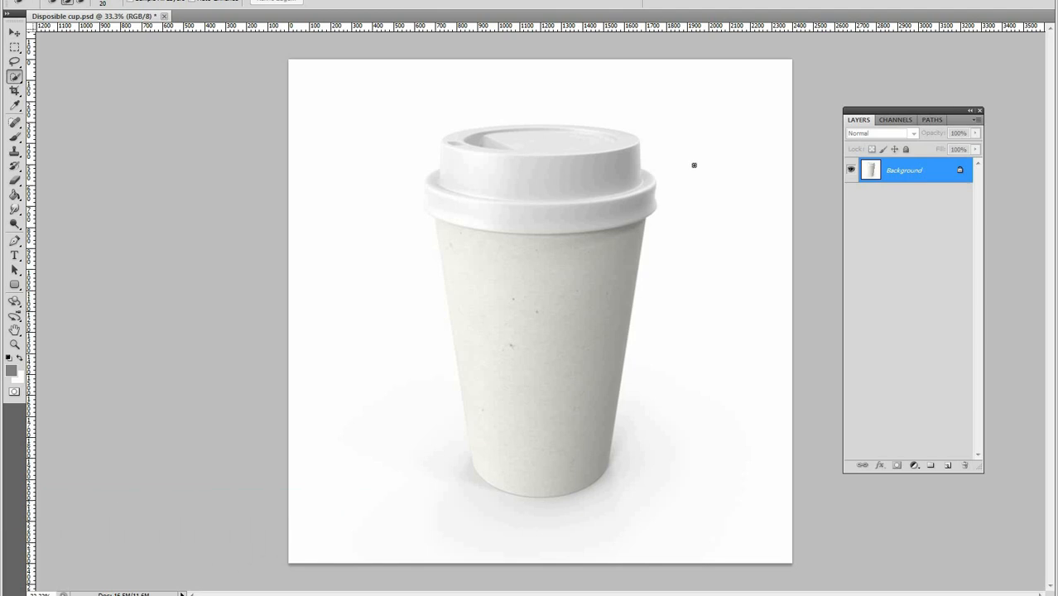
Start a Pen tool path on the lid's right wall, from its junction with the flange up to the top rim's right end.
{"action": "left_click", "coordinate": [601, 177], "text": "ctrl"}
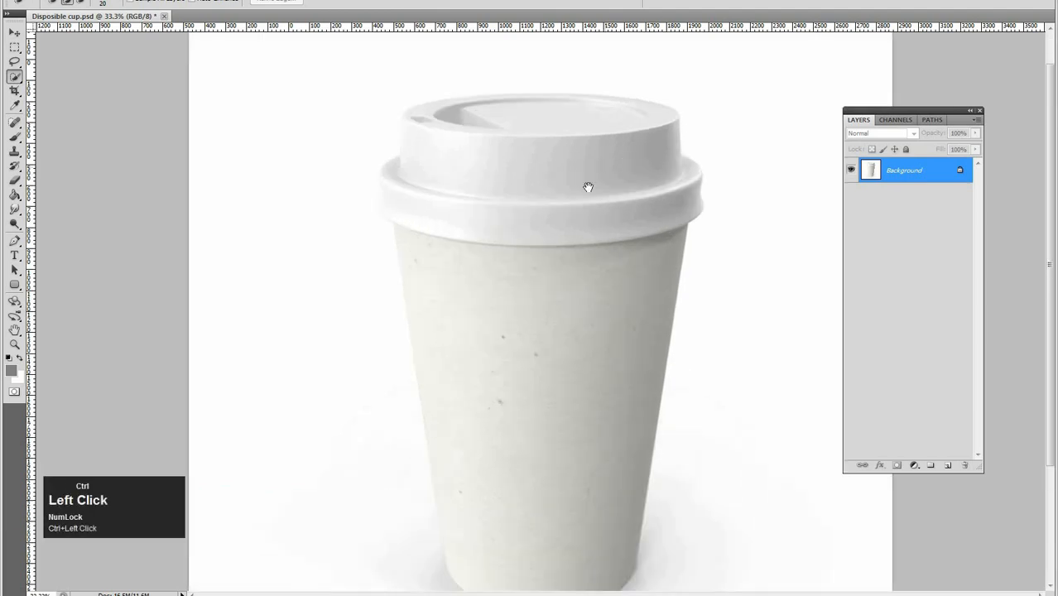
{"action": "left_click", "coordinate": [585, 190], "text": "alt"}
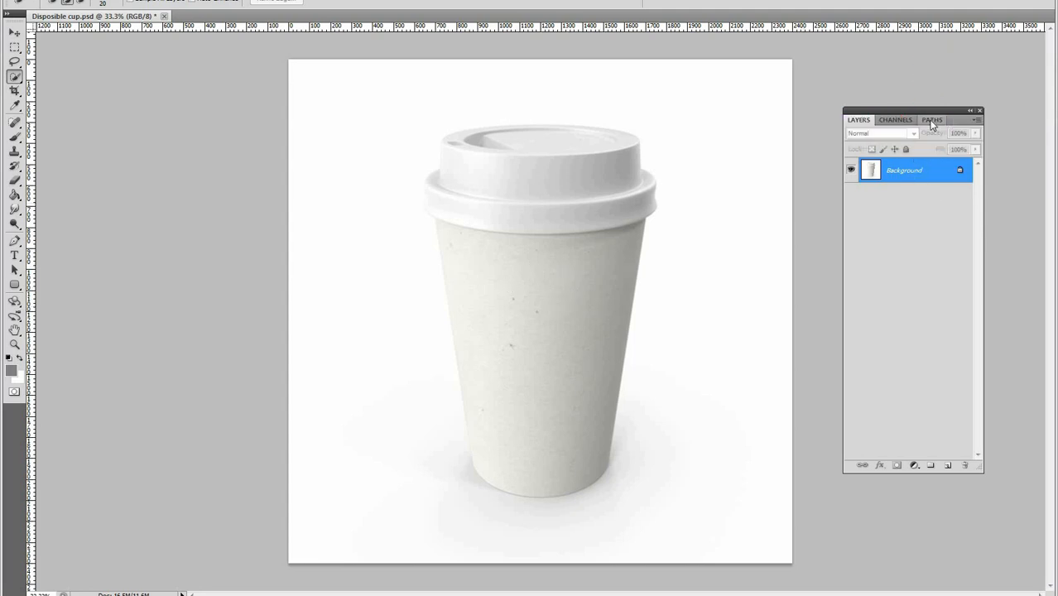
{"action": "left_click", "coordinate": [933, 119]}
{"action": "left_click", "coordinate": [637, 155], "text": "ctrl"}
{"action": "left_click", "coordinate": [696, 135], "text": "ctrl"}
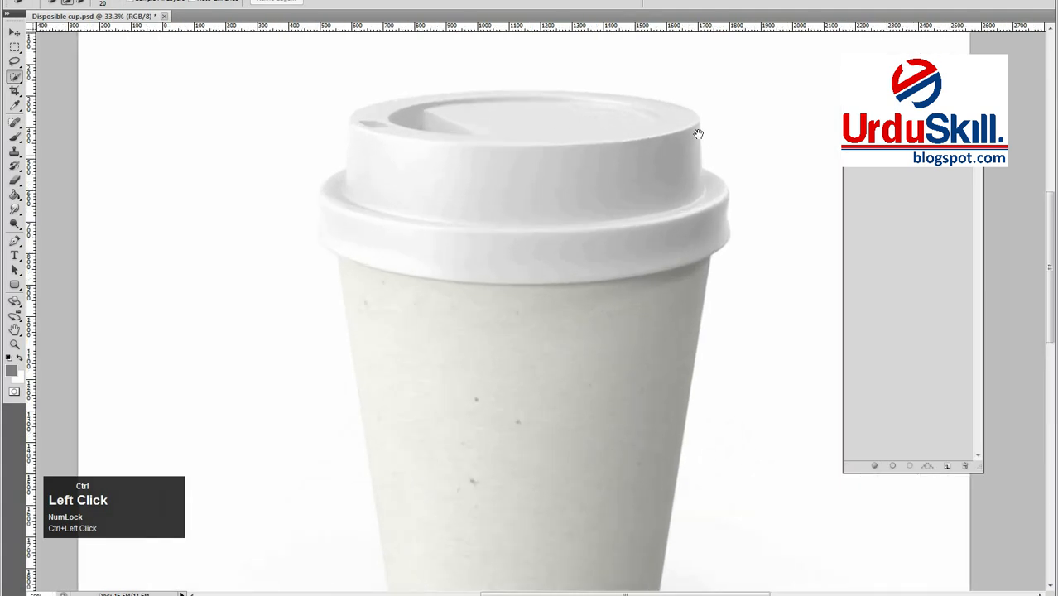
{"action": "left_click_drag", "start_coordinate": [697, 134], "coordinate": [641, 199]}
{"action": "left_click", "coordinate": [649, 198], "text": "ctrl"}
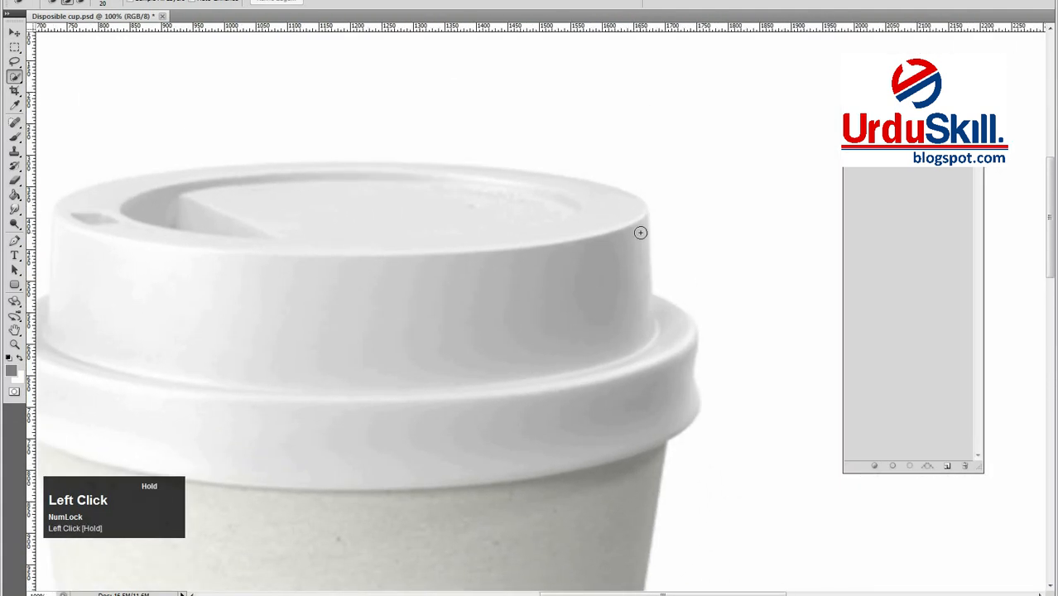
{"action": "key", "text": "p"}
{"action": "left_click", "coordinate": [648, 204], "text": "ctrl"}
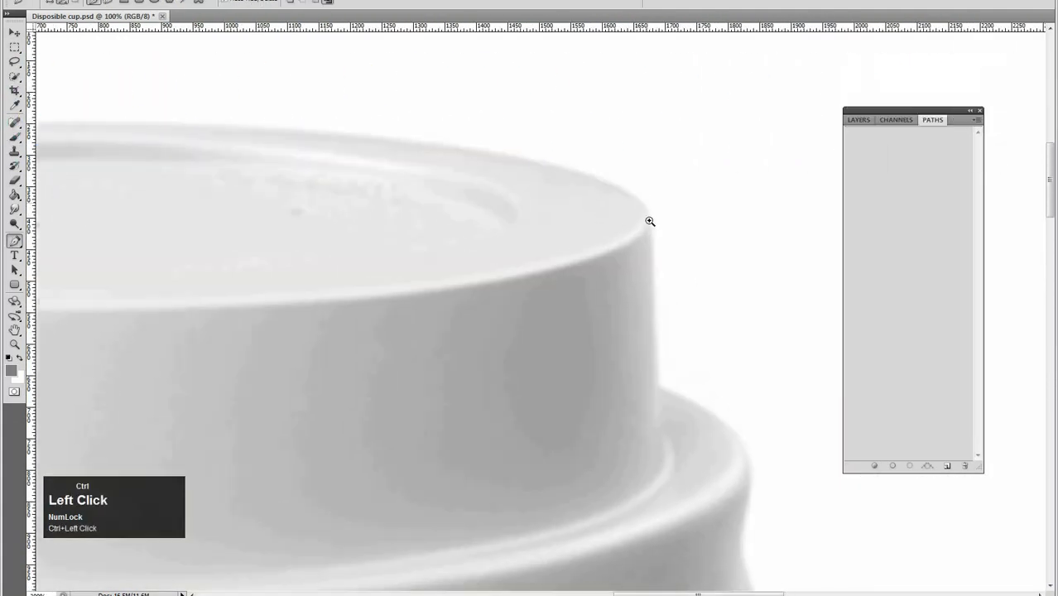
{"action": "left_click", "coordinate": [649, 203], "text": "ctrl"}
{"action": "left_click", "coordinate": [648, 204], "text": "ctrl"}
{"action": "left_click", "coordinate": [676, 575]}
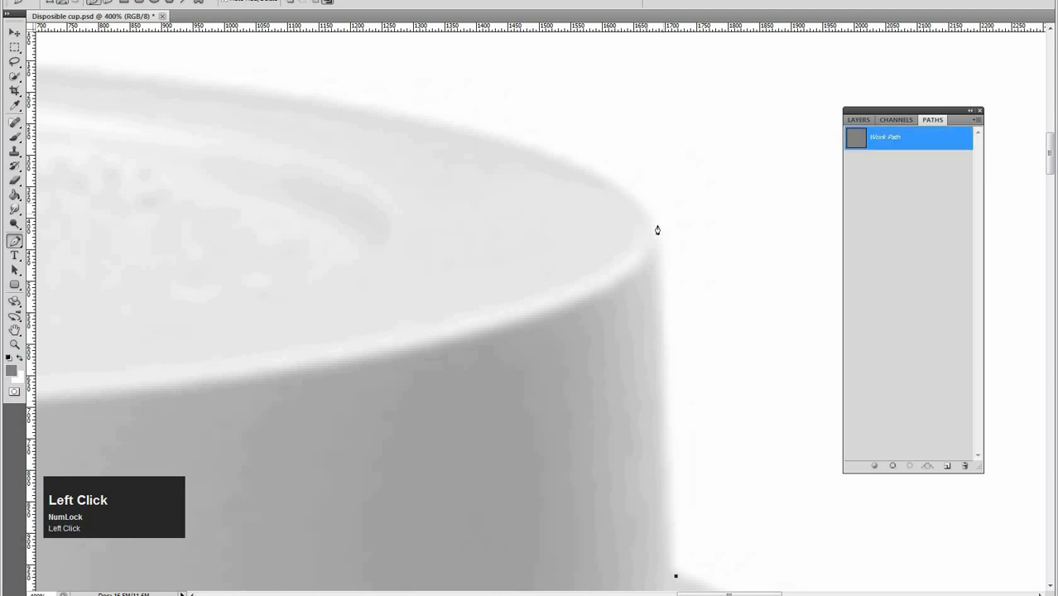
{"action": "left_click_drag", "start_coordinate": [653, 225], "coordinate": [651, 212]}
Continue the lid path along the back edge of the top rim with two curved anchor points.
{"action": "key", "text": "space"}
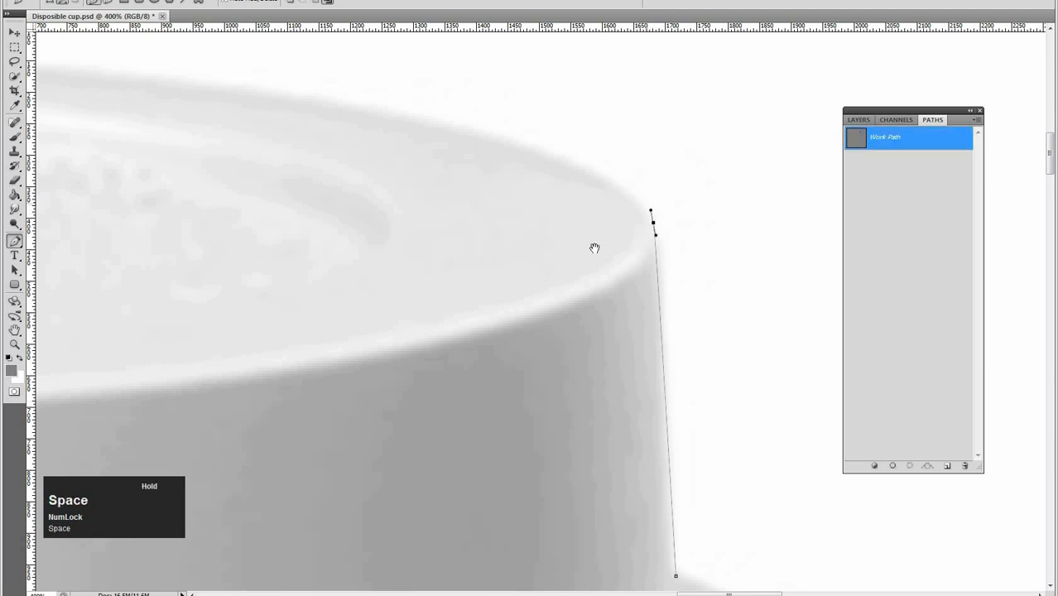
{"action": "left_click_drag", "start_coordinate": [596, 246], "coordinate": [747, 364]}
{"action": "mouse_move", "coordinate": [394, 212]}
{"action": "left_mouse_down"}
{"action": "mouse_move", "coordinate": [634, 212]}
{"action": "mouse_move", "coordinate": [724, 248]}
{"action": "mouse_move", "coordinate": [402, 212]}
{"action": "left_mouse_up"}
{"action": "left_click", "coordinate": [414, 217], "text": "alt"}
{"action": "left_click_drag", "start_coordinate": [285, 249], "coordinate": [674, 253]}
{"action": "left_click_drag", "start_coordinate": [235, 202], "coordinate": [52, 219]}
Curve the lid path around the rim's left end and carry it down the left wall to the flange.
{"action": "left_click", "coordinate": [111, 275], "text": "alt"}
{"action": "left_click", "coordinate": [224, 222], "text": "ctrl"}
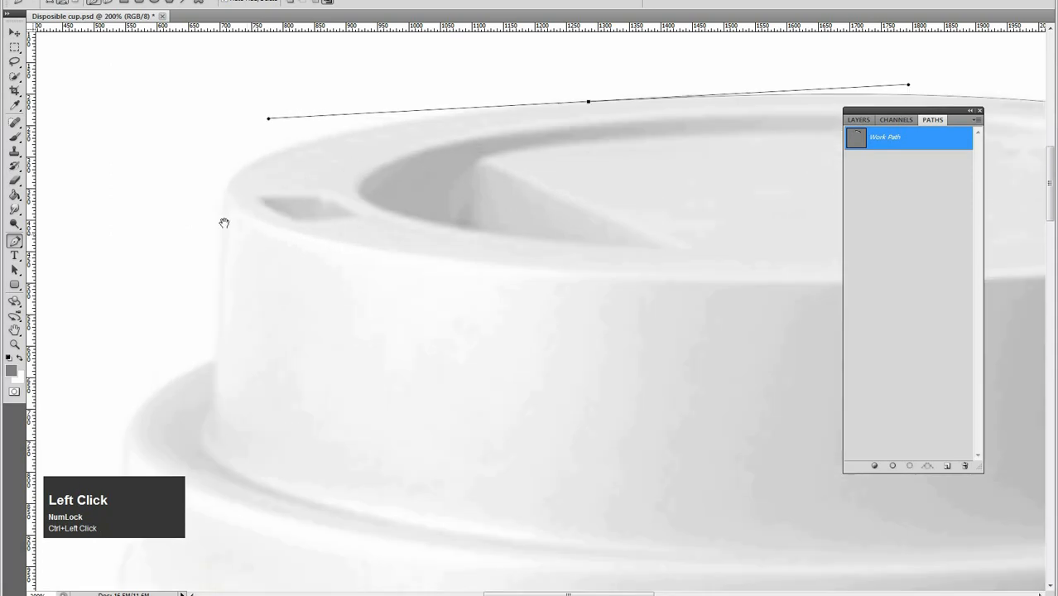
{"action": "left_click_drag", "start_coordinate": [224, 222], "coordinate": [221, 281]}
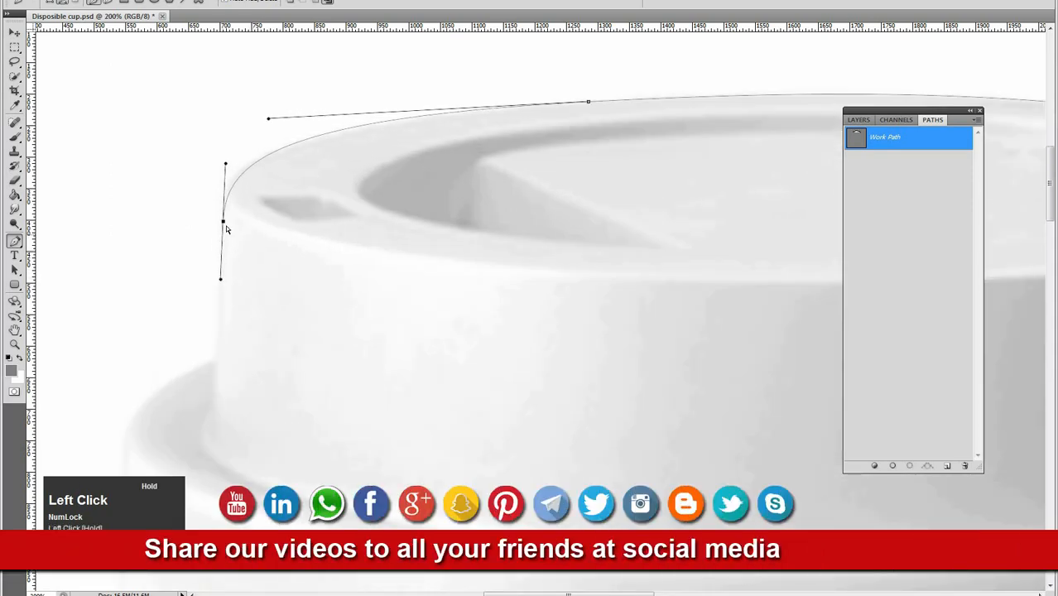
{"action": "left_click_drag", "start_coordinate": [222, 222], "coordinate": [221, 222]}
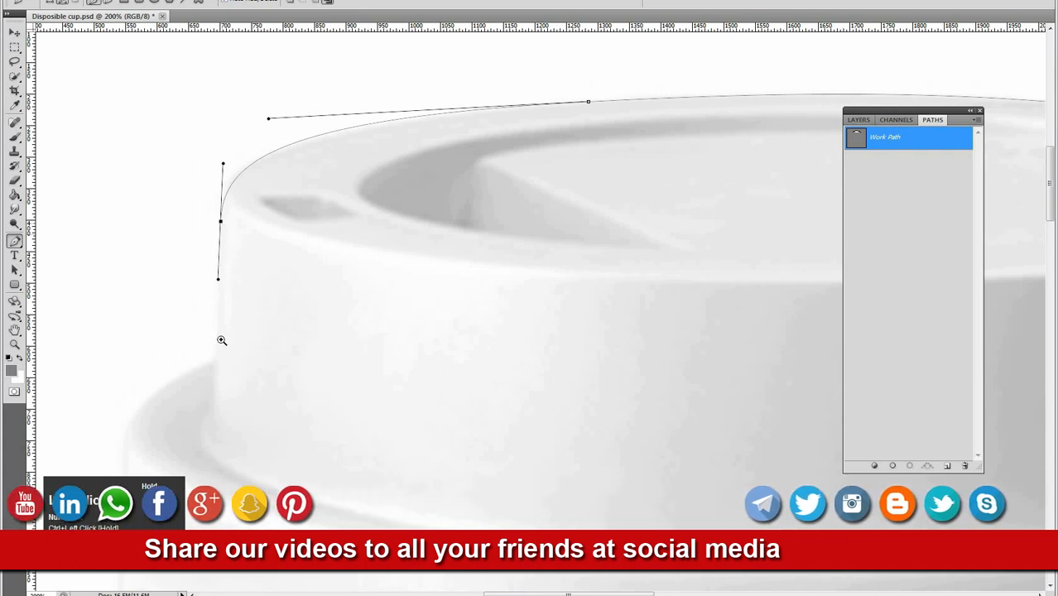
{"action": "left_click", "coordinate": [220, 366]}
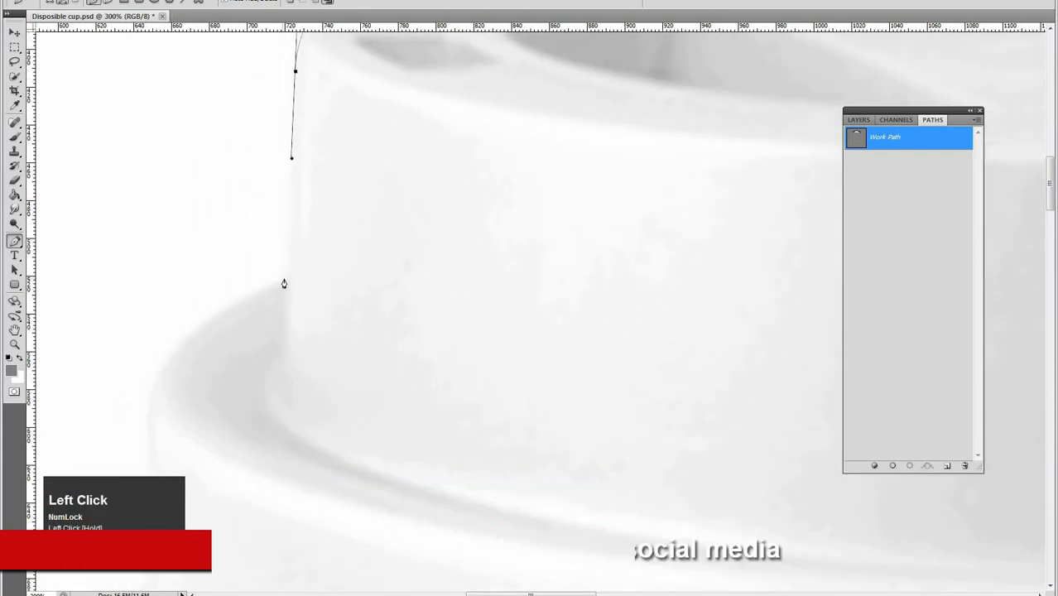
{"action": "left_click", "coordinate": [284, 284]}
Trace the flange's left contour with curved anchor points, following its bulges down to the lower-left corner.
{"action": "key", "text": "space"}
{"action": "left_click_drag", "start_coordinate": [215, 319], "coordinate": [380, 135]}
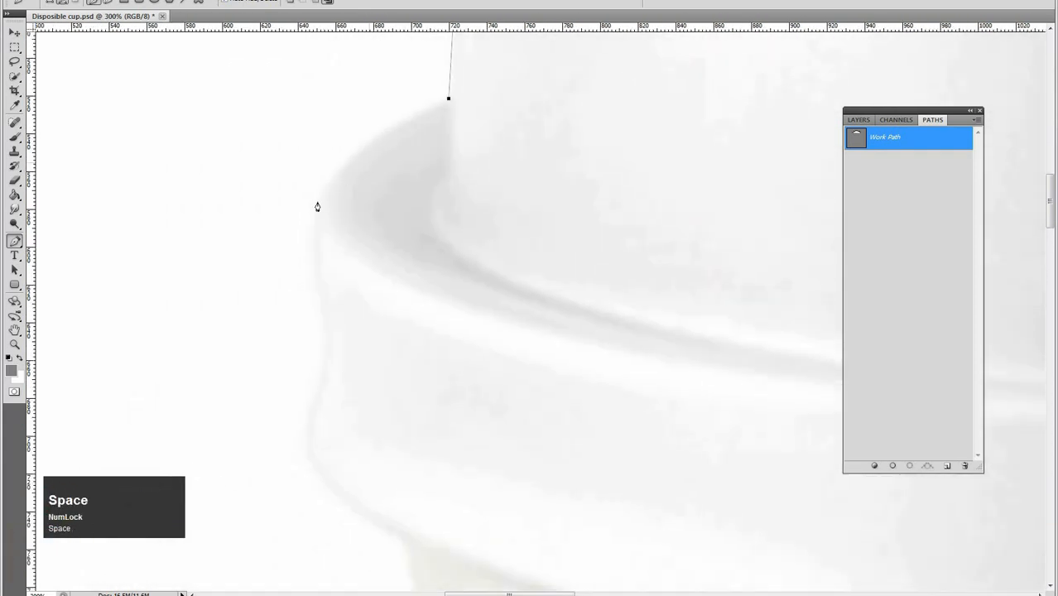
{"action": "left_click_drag", "start_coordinate": [319, 208], "coordinate": [321, 301]}
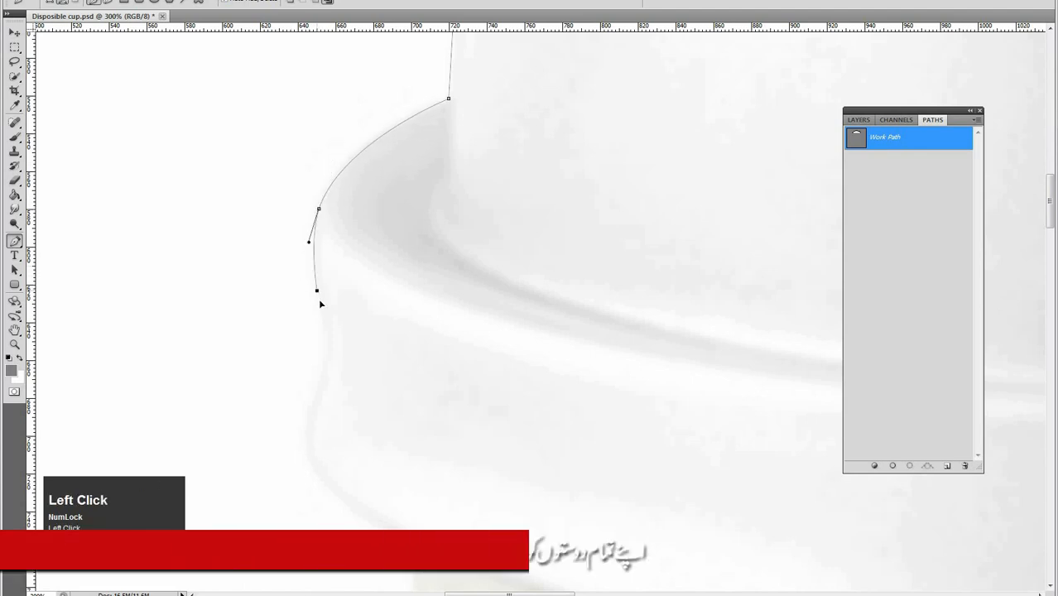
{"action": "key", "text": "space"}
{"action": "left_click", "coordinate": [324, 353]}
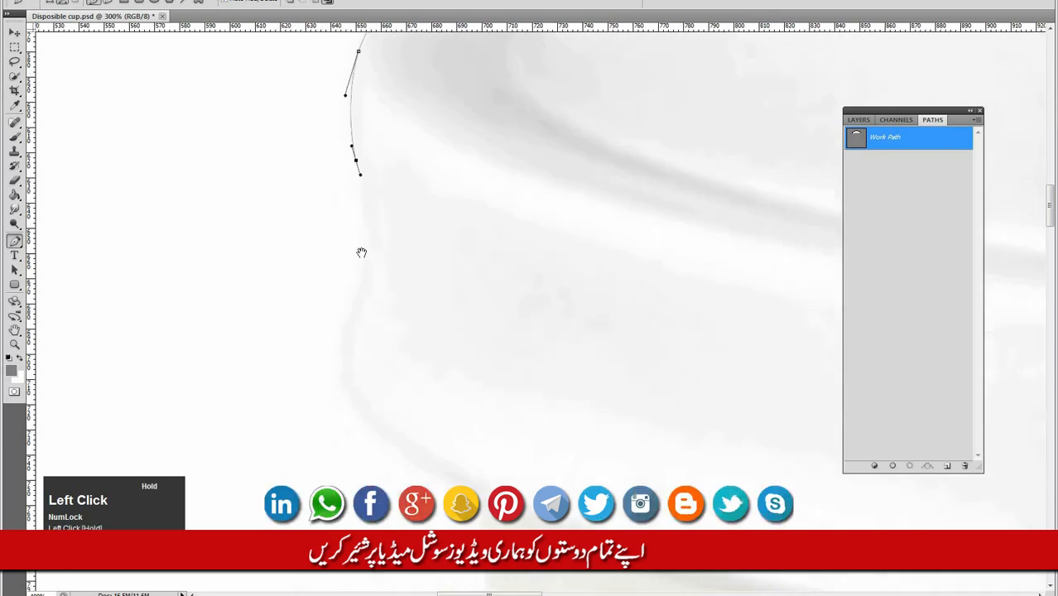
{"action": "left_click_drag", "start_coordinate": [367, 235], "coordinate": [362, 262]}
{"action": "left_click_drag", "start_coordinate": [352, 303], "coordinate": [347, 319]}
{"action": "left_click_drag", "start_coordinate": [388, 435], "coordinate": [469, 492]}
Extend the lid path along the flange's lower edge with a long curved anchor at the middle of the cup.
{"action": "left_click", "coordinate": [488, 444], "text": "alt"}
{"action": "left_click_drag", "start_coordinate": [592, 468], "coordinate": [315, 279]}
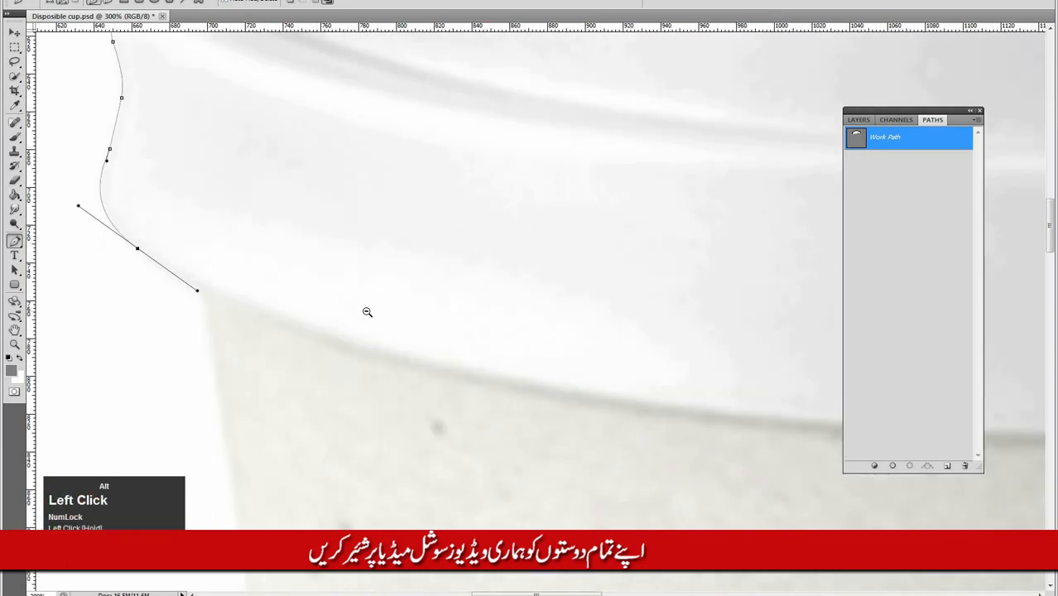
{"action": "left_click", "coordinate": [366, 312], "text": "alt"}
{"action": "left_click", "coordinate": [366, 313], "text": "alt"}
{"action": "left_click", "coordinate": [366, 312], "text": "alt"}
{"action": "left_click", "coordinate": [378, 289], "text": "ctrl"}
{"action": "left_click_drag", "start_coordinate": [632, 359], "coordinate": [728, 359]}
{"action": "left_click_drag", "start_coordinate": [484, 356], "coordinate": [477, 356]}
Place a curved anchor at the flange's lower-right corner and adjust it to fit the edge.
{"action": "left_click_drag", "start_coordinate": [660, 317], "coordinate": [513, 339]}
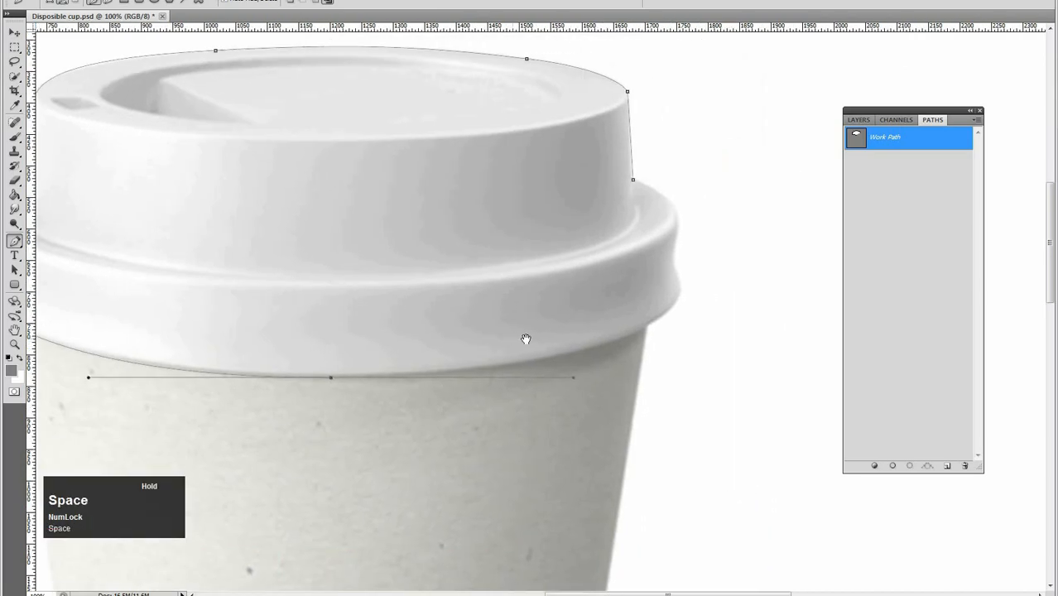
{"action": "mouse_move", "coordinate": [664, 318]}
{"action": "left_mouse_down"}
{"action": "mouse_move", "coordinate": [690, 303]}
{"action": "mouse_move", "coordinate": [661, 319]}
{"action": "left_mouse_up"}
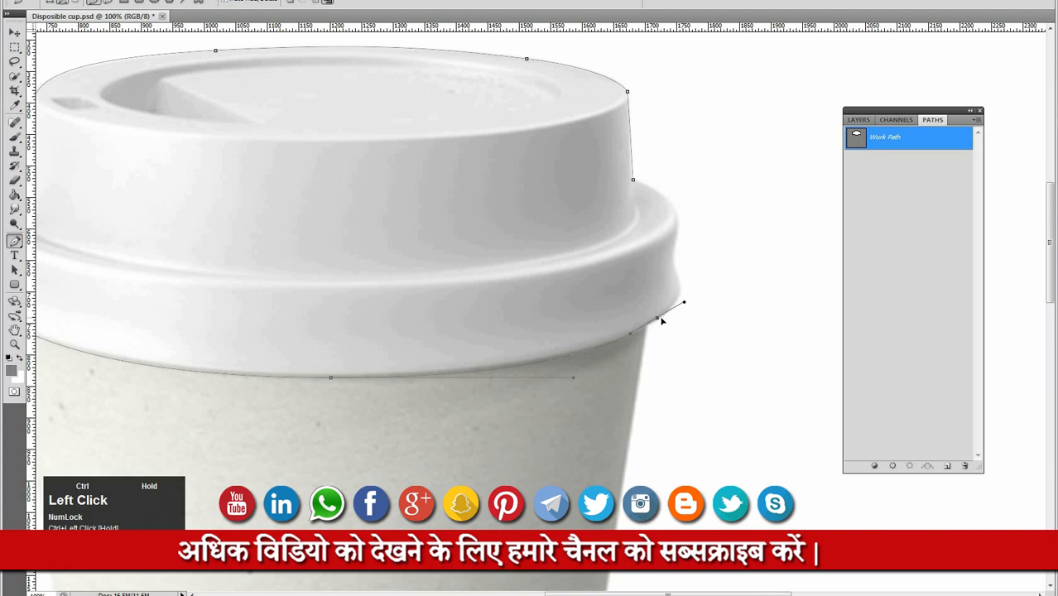
{"action": "left_click", "coordinate": [702, 280], "text": "ctrl"}
{"action": "left_click", "coordinate": [701, 279], "text": "ctrl"}
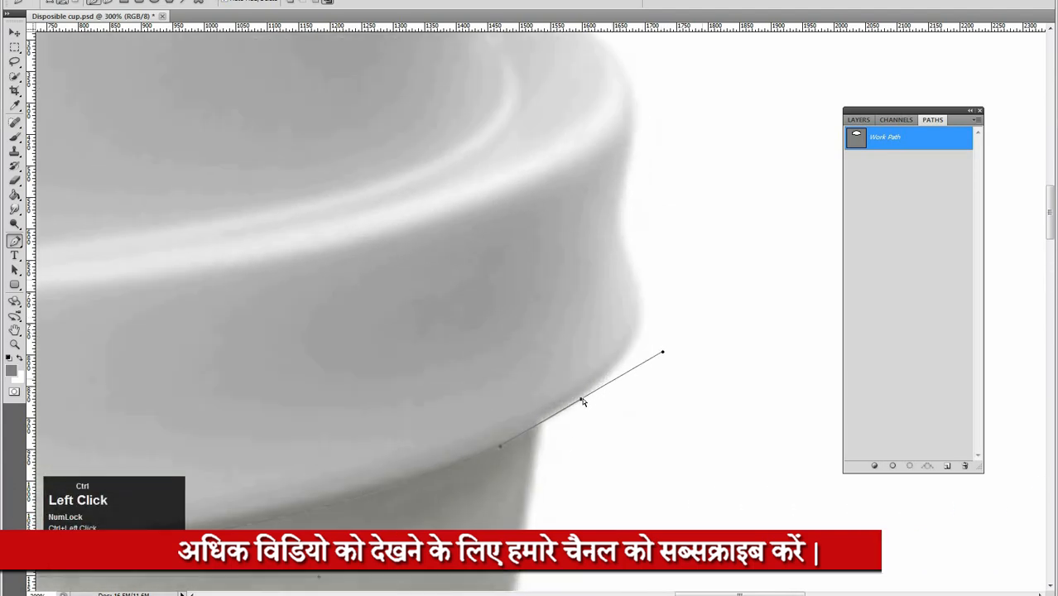
{"action": "left_click_drag", "start_coordinate": [582, 400], "coordinate": [575, 399]}
Trace the flange's right contour upward with curved anchor points, around its bulges to the upper shoulder.
{"action": "left_click_drag", "start_coordinate": [629, 306], "coordinate": [629, 360]}
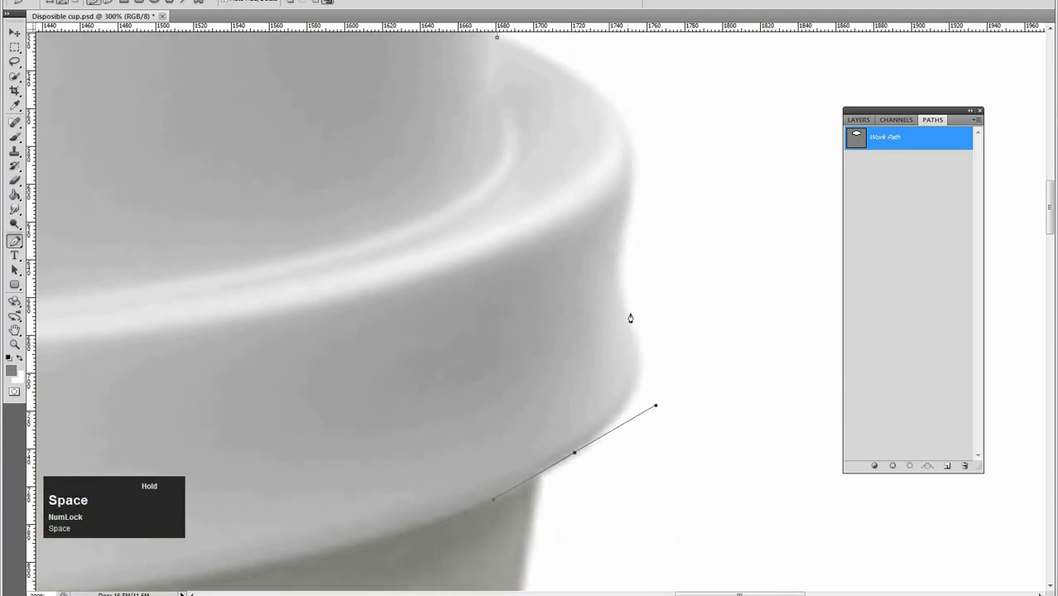
{"action": "left_click_drag", "start_coordinate": [631, 310], "coordinate": [622, 285]}
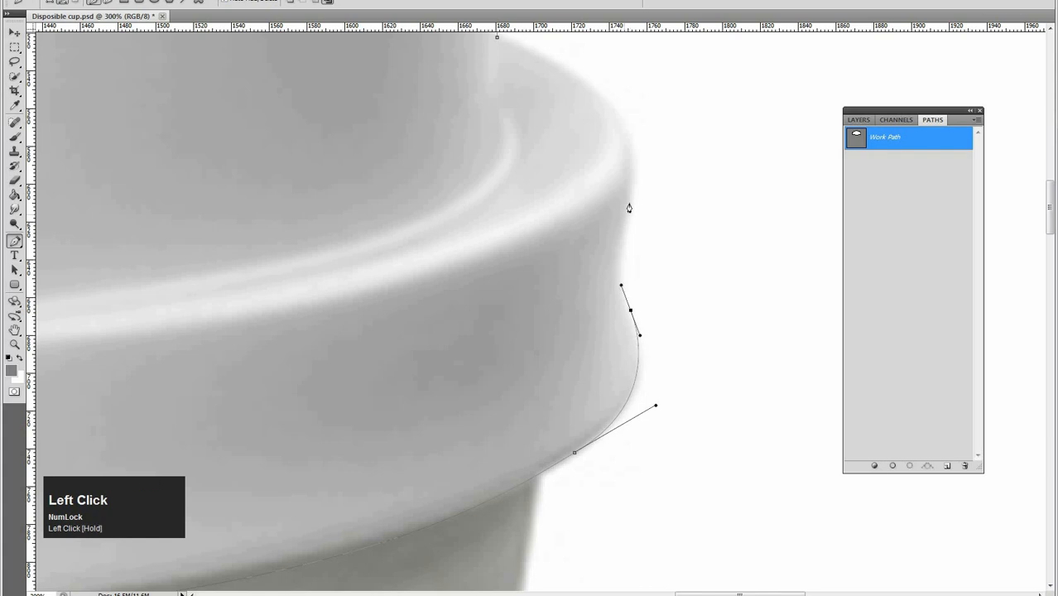
{"action": "left_click_drag", "start_coordinate": [630, 202], "coordinate": [635, 164]}
{"action": "left_click_drag", "start_coordinate": [630, 203], "coordinate": [628, 201]}
{"action": "left_click_drag", "start_coordinate": [616, 145], "coordinate": [619, 274]}
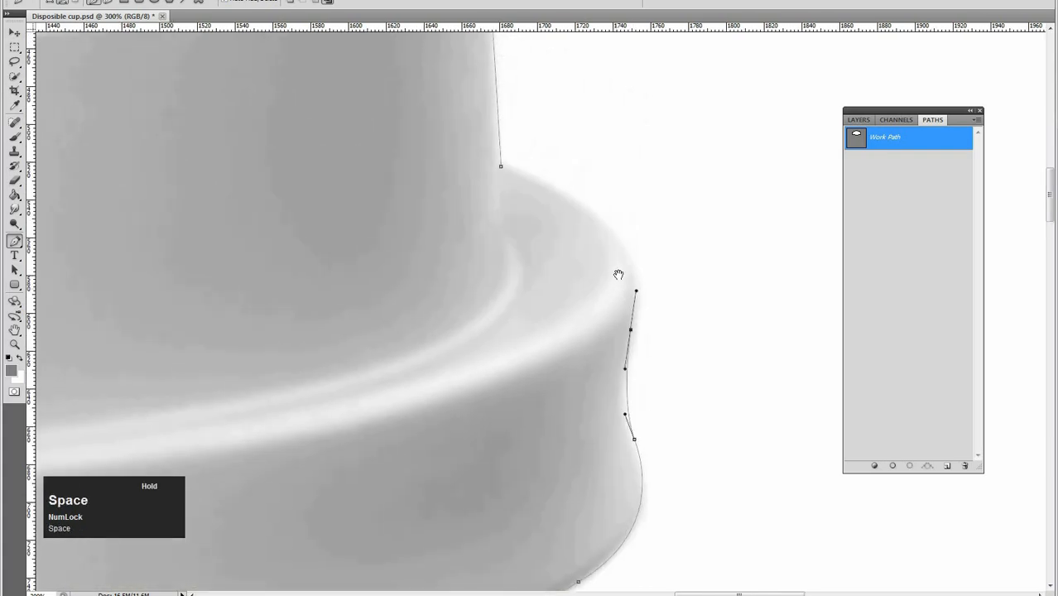
{"action": "left_click_drag", "start_coordinate": [610, 227], "coordinate": [580, 200]}
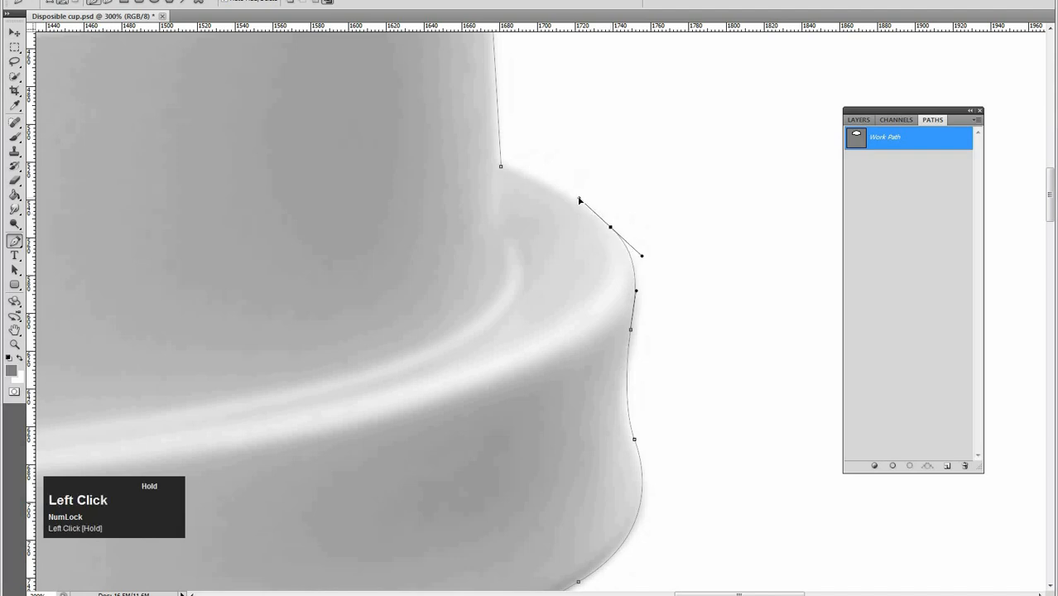
Close the lid path at its starting anchor and nudge that anchor onto the junction of wall and flange.
{"action": "left_click", "coordinate": [501, 170]}
{"action": "left_click", "coordinate": [501, 168], "text": "ctrl"}
{"action": "left_click_drag", "start_coordinate": [501, 168], "coordinate": [501, 163]}
{"action": "key", "text": "ctrl+space"}
{"action": "left_click", "coordinate": [523, 218], "text": "alt"}
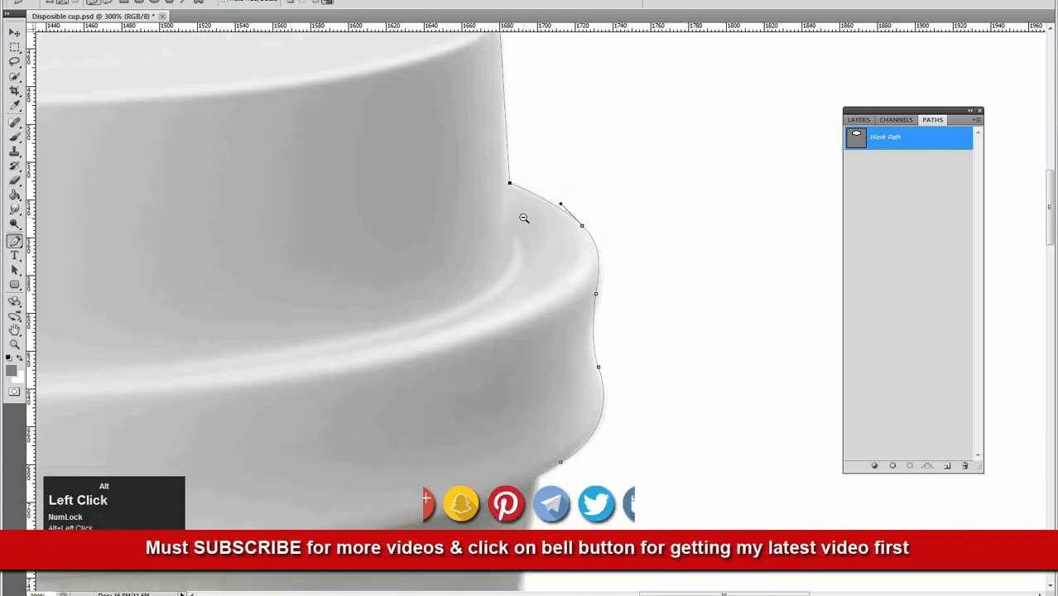
{"action": "left_click", "coordinate": [524, 217], "text": "alt"}
{"action": "left_click", "coordinate": [524, 218], "text": "alt"}
{"action": "left_click_drag", "start_coordinate": [433, 223], "coordinate": [514, 225]}
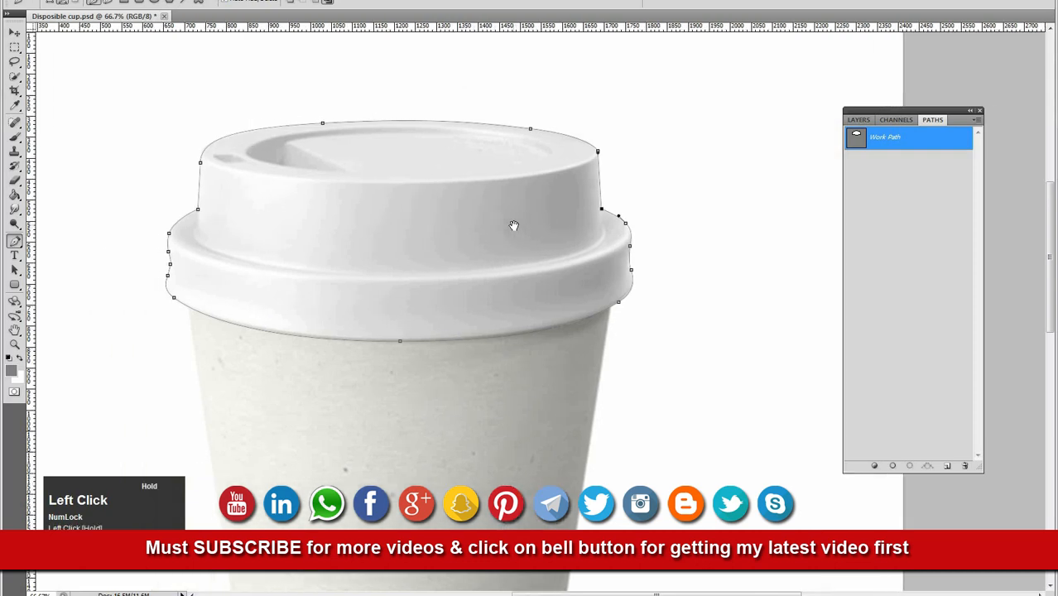
Save the lid's work path as Path 1, then deselect and reselect it to check the outline.
{"action": "left_click", "coordinate": [906, 192]}
{"action": "double_click", "coordinate": [907, 138]}
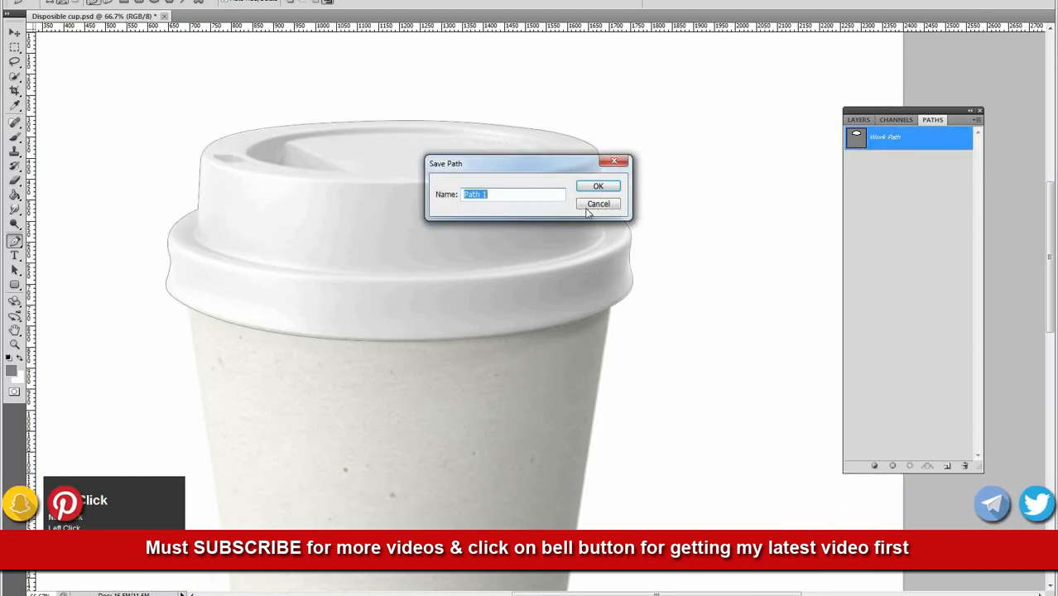
{"action": "left_click", "coordinate": [585, 191]}
{"action": "left_click", "coordinate": [911, 183]}
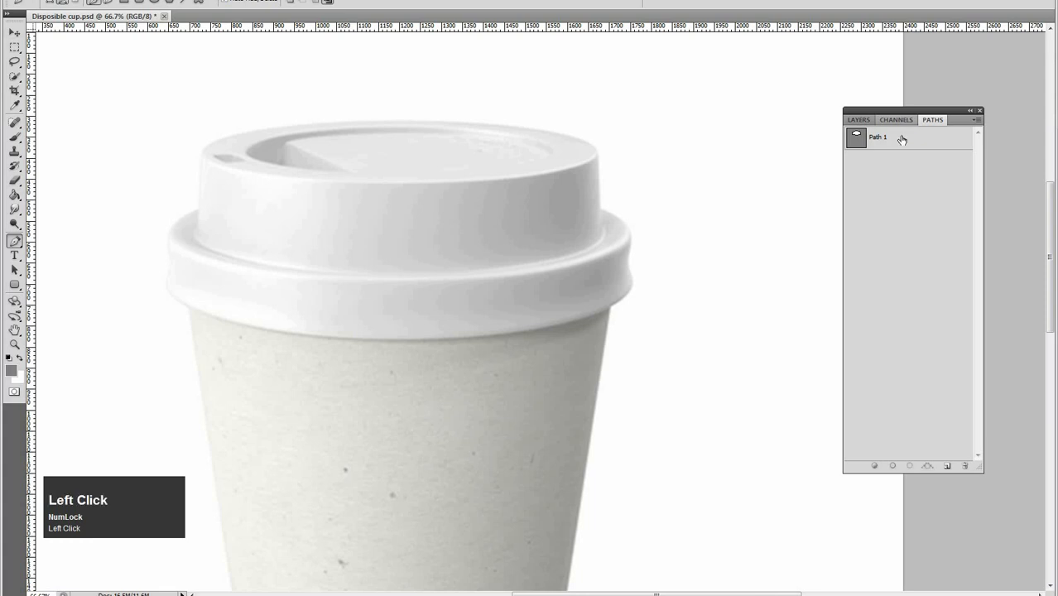
{"action": "left_click", "coordinate": [903, 135]}
{"action": "key", "text": "space"}
{"action": "left_click_drag", "start_coordinate": [485, 260], "coordinate": [634, 256]}
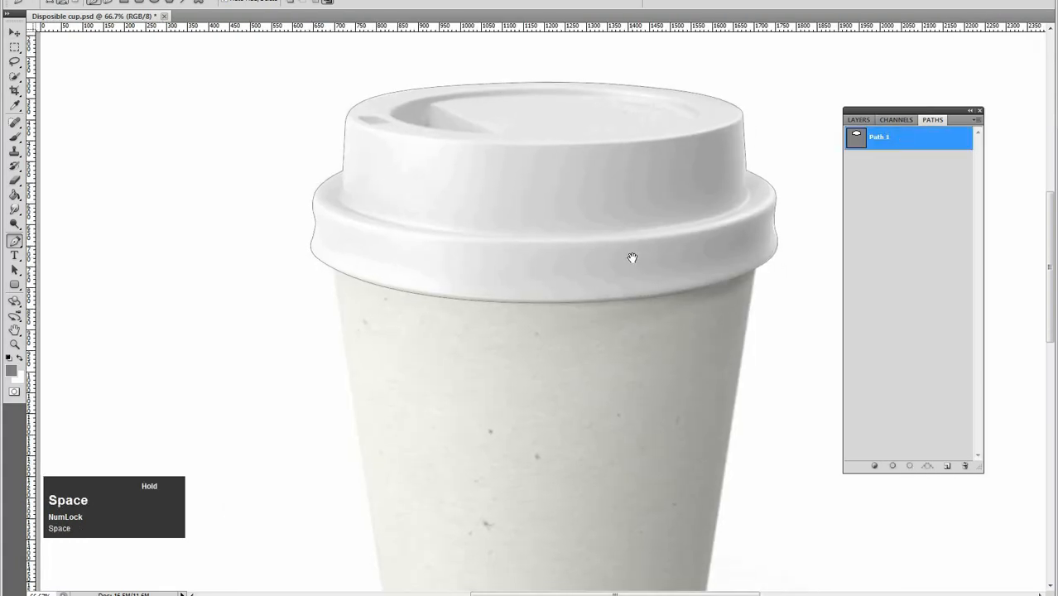
Add a new path and trace the cup body's right side downward from just inside the lid's lower edge.
{"action": "left_click", "coordinate": [948, 465]}
{"action": "left_click_drag", "start_coordinate": [622, 356], "coordinate": [553, 273]}
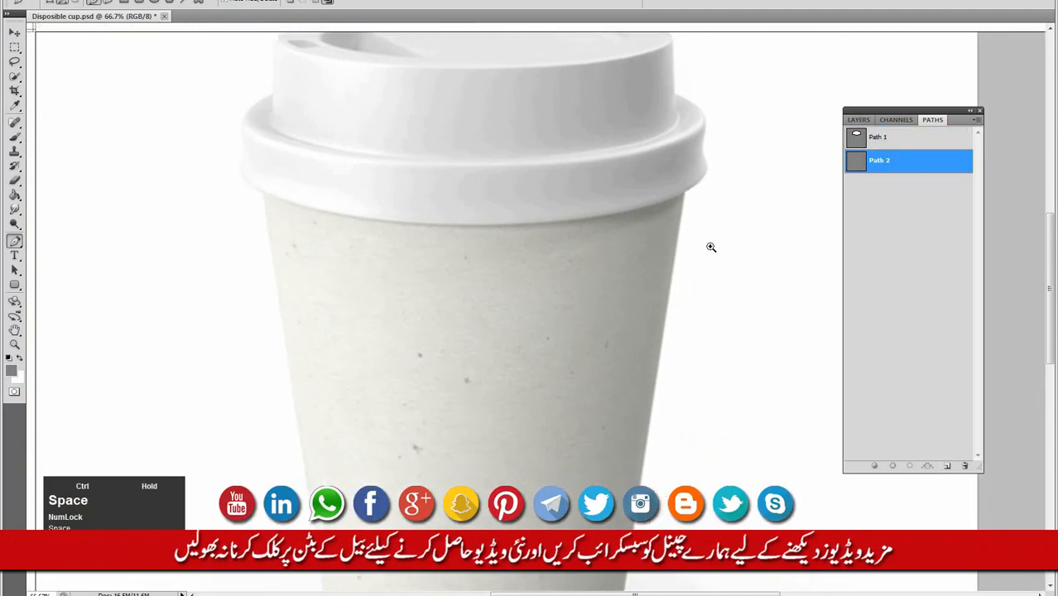
{"action": "left_click", "coordinate": [710, 246], "text": "ctrl"}
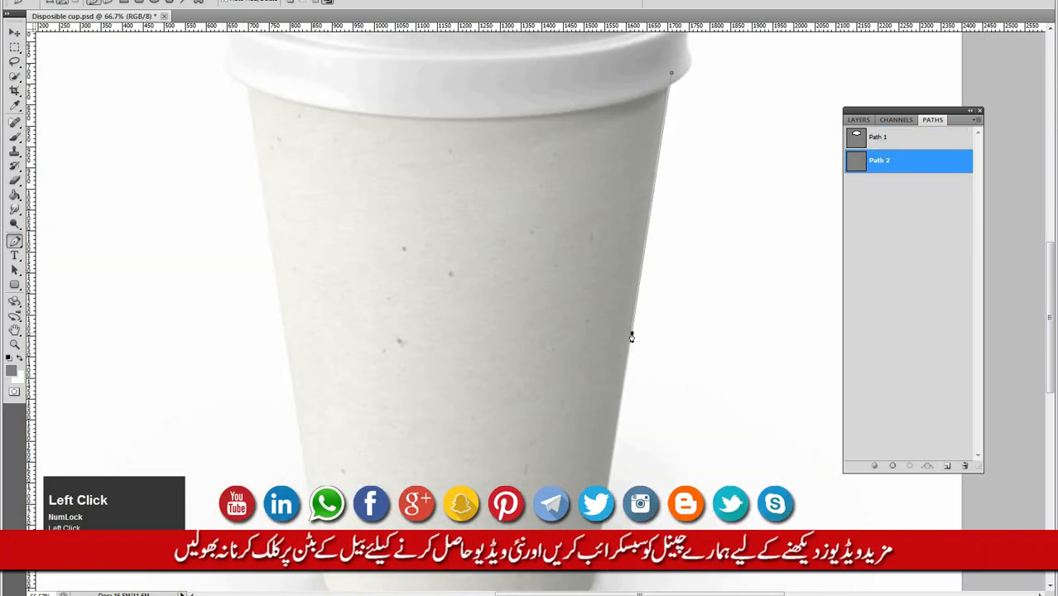
{"action": "left_click", "coordinate": [632, 338]}
{"action": "left_click_drag", "start_coordinate": [627, 379], "coordinate": [625, 383]}
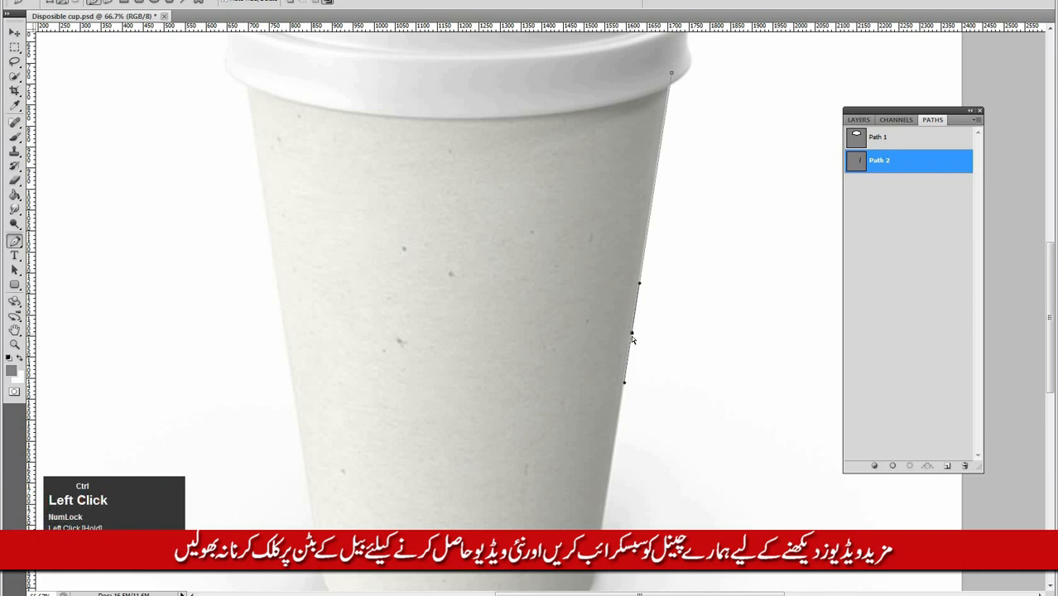
{"action": "left_click_drag", "start_coordinate": [672, 73], "coordinate": [669, 72]}
Continue the body path around the cup's curved base, from the right side to the lower-left edge.
{"action": "left_click_drag", "start_coordinate": [637, 518], "coordinate": [647, 200]}
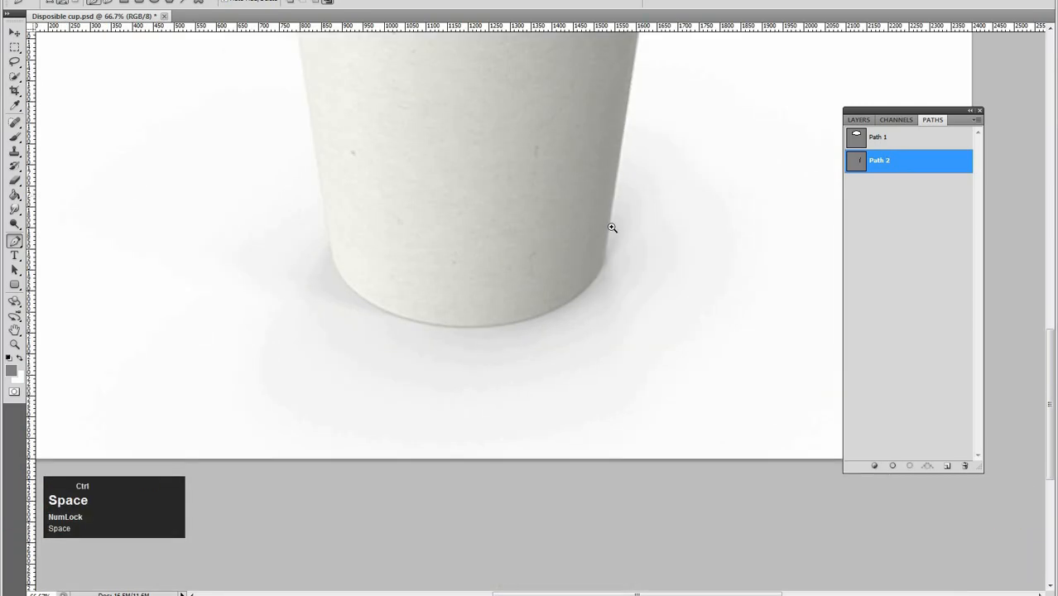
{"action": "left_click", "coordinate": [612, 227], "text": "ctrl"}
{"action": "left_click_drag", "start_coordinate": [602, 286], "coordinate": [601, 286]}
{"action": "left_click_drag", "start_coordinate": [435, 364], "coordinate": [459, 284]}
{"action": "left_click_drag", "start_coordinate": [381, 180], "coordinate": [371, 106]}
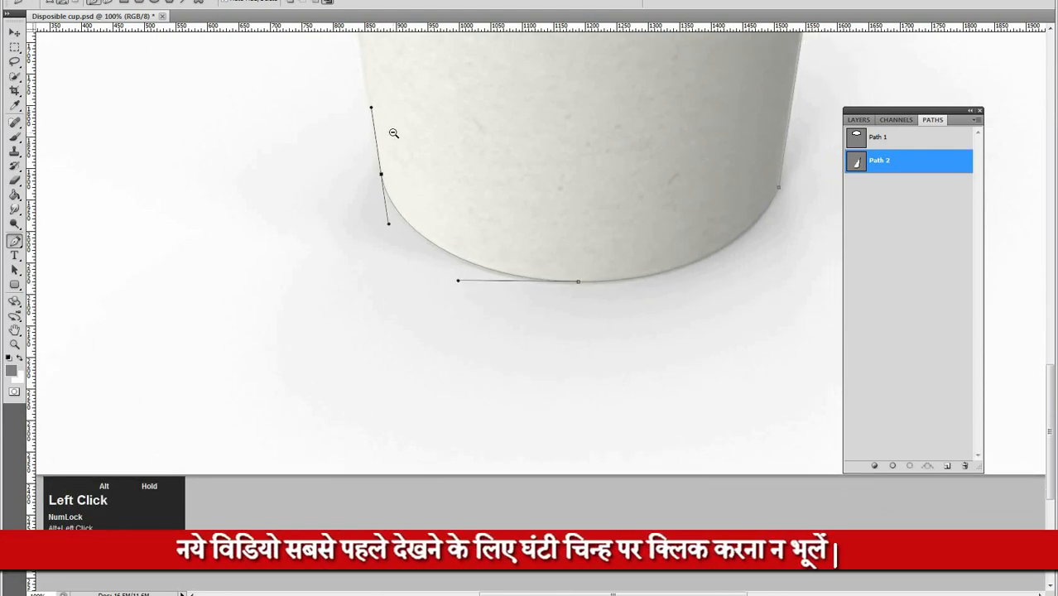
Run the body path up the cup's left side and close it with a curved top edge overlapping the lid.
{"action": "left_click", "coordinate": [394, 134], "text": "alt"}
{"action": "left_click", "coordinate": [393, 133], "text": "alt"}
{"action": "left_click", "coordinate": [393, 133], "text": "alt"}
{"action": "left_click", "coordinate": [432, 218], "text": "ctrl"}
{"action": "left_click", "coordinate": [433, 218], "text": "ctrl"}
{"action": "left_click_drag", "start_coordinate": [363, 201], "coordinate": [485, 226]}
{"action": "left_click", "coordinate": [789, 201]}
Check the closed cup-body outline over the whole cup and select the lid's path, Path 1.
{"action": "key", "text": "ctrl+space"}
{"action": "left_click", "coordinate": [595, 236], "text": "ctrl"}
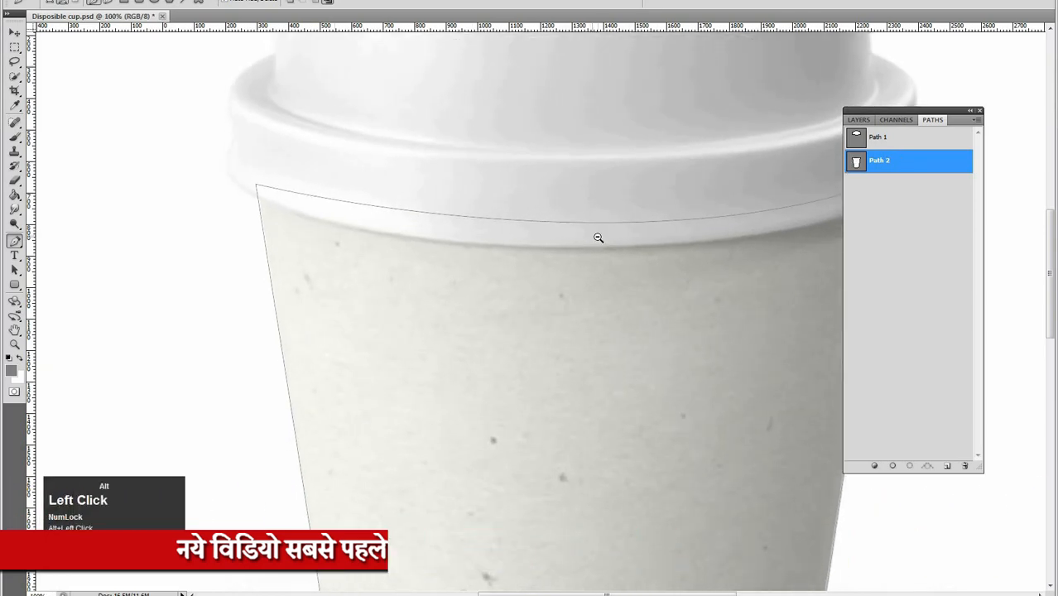
{"action": "left_click", "coordinate": [601, 235], "text": "alt"}
{"action": "left_click", "coordinate": [600, 235], "text": "alt"}
{"action": "left_click", "coordinate": [600, 234], "text": "alt"}
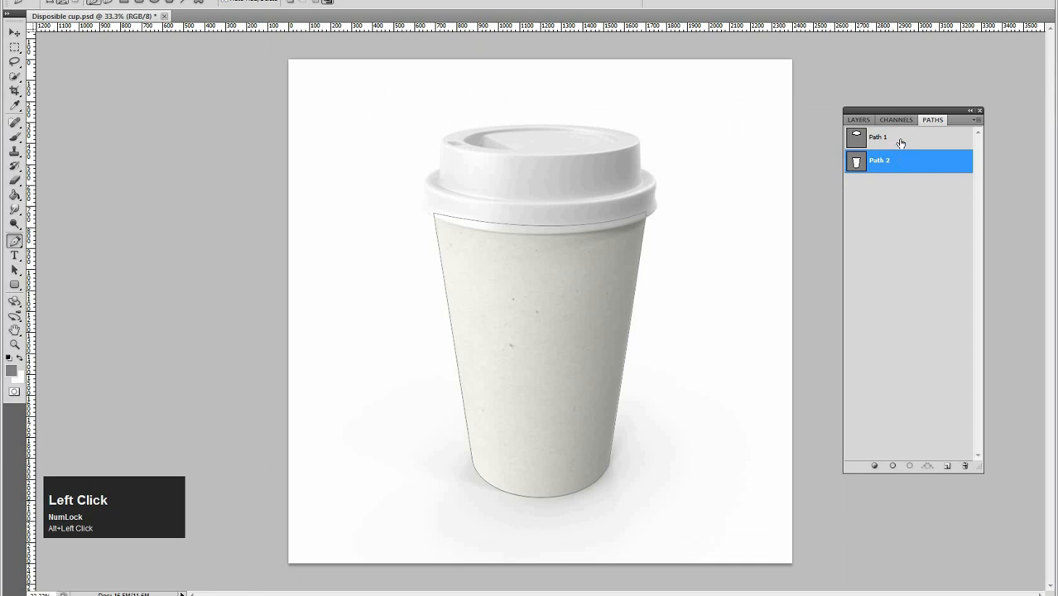
{"action": "left_click", "coordinate": [901, 143]}
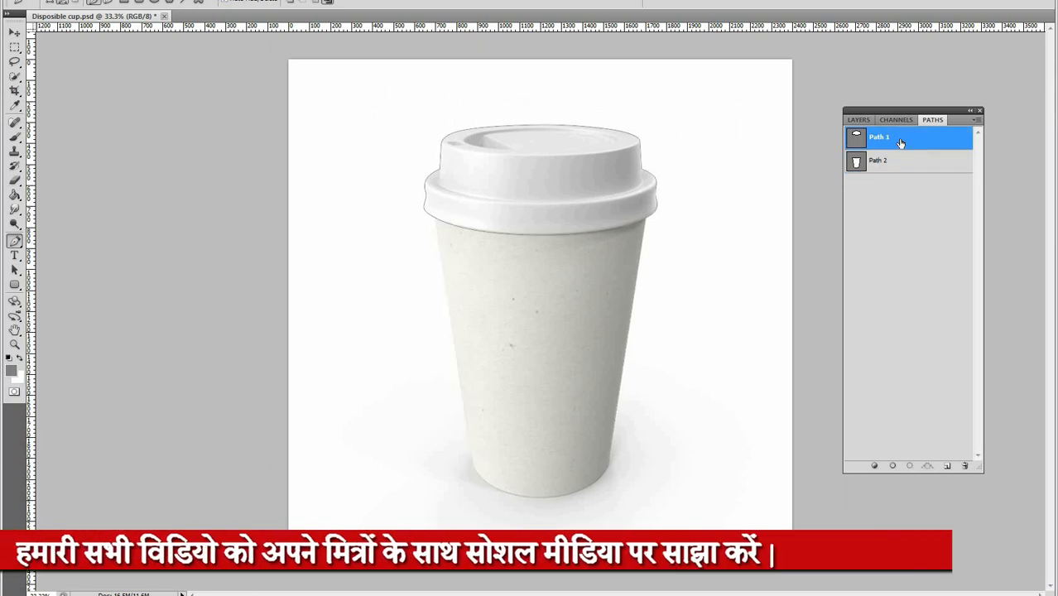
Save the document, deselect the lid path and show the document's layers.
{"action": "left_click", "coordinate": [901, 144], "text": "ctrl"}
{"action": "key", "text": "ctrl+s"}
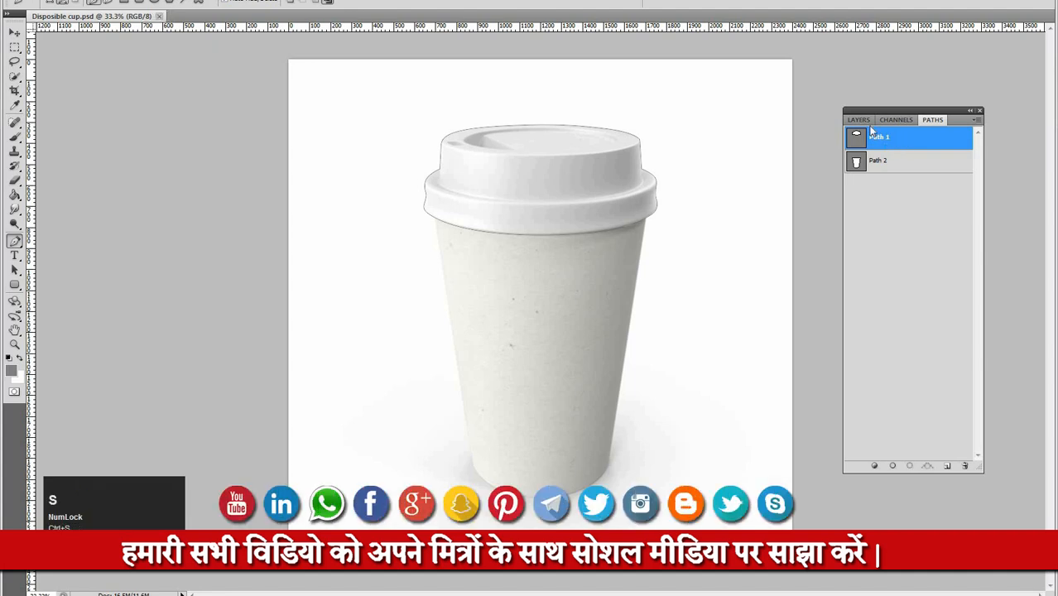
{"action": "left_click", "coordinate": [861, 121]}
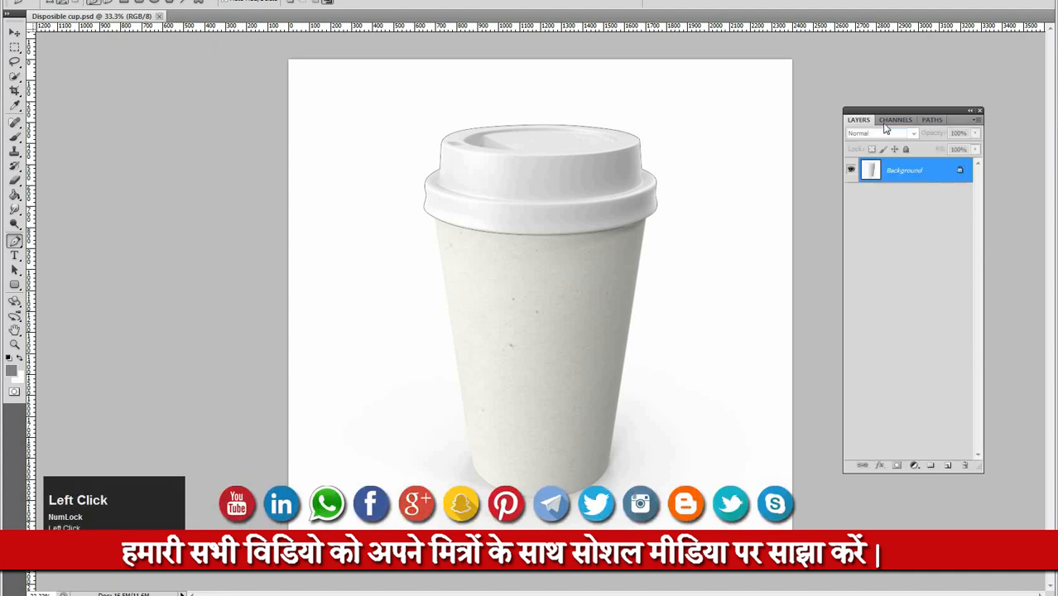
{"action": "left_click", "coordinate": [931, 121]}
{"action": "left_click", "coordinate": [863, 123]}
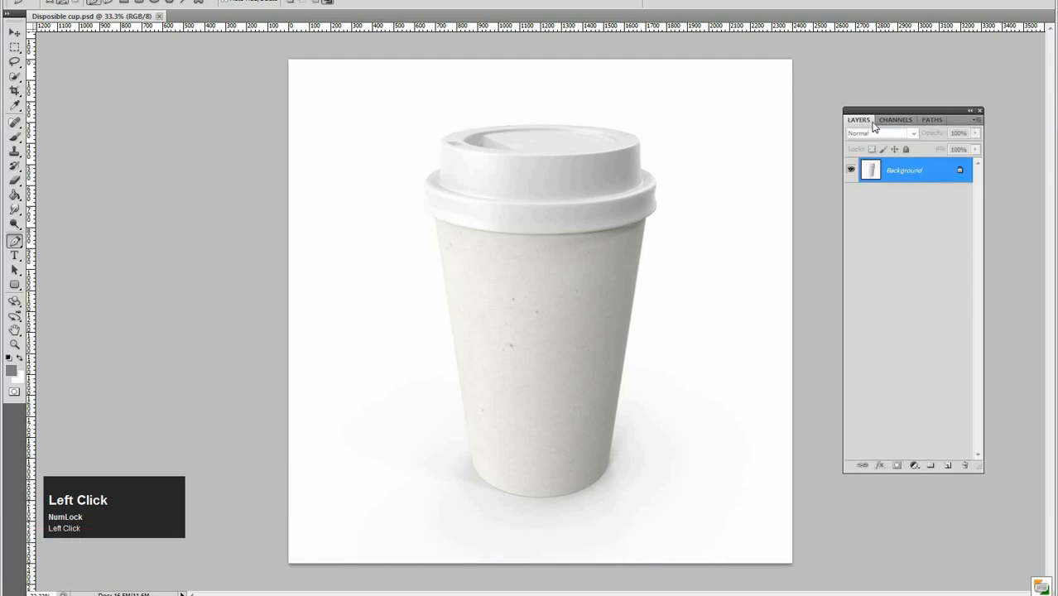
Add a bright cyan Solid Color fill layer above the cup photo and set its blend mode to Linear Burn.
{"action": "left_click", "coordinate": [572, 216], "text": "ctrl"}
{"action": "left_click", "coordinate": [949, 468]}
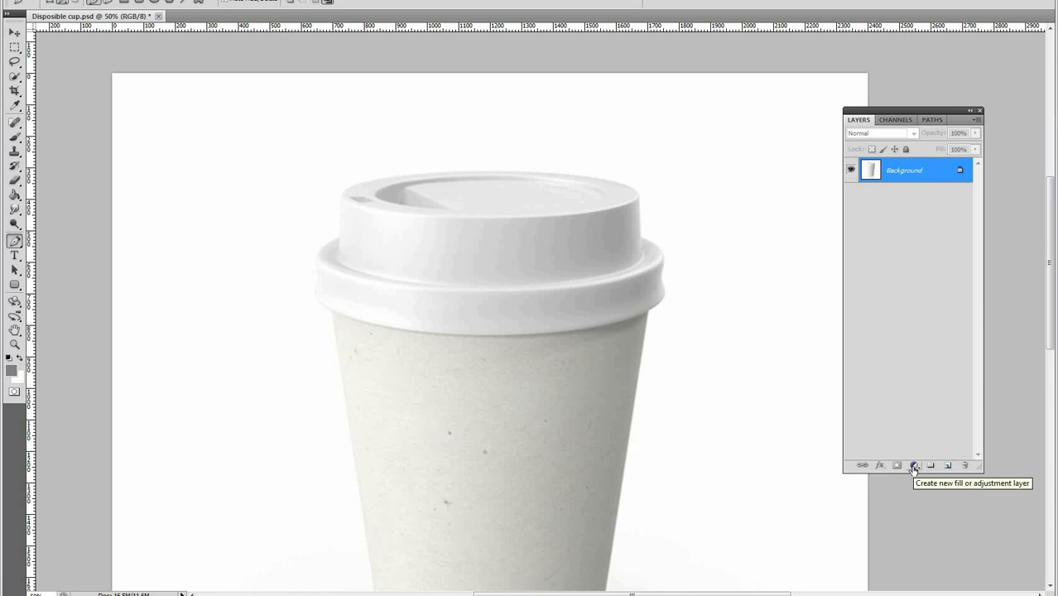
{"action": "left_click", "coordinate": [915, 469]}
{"action": "left_click", "coordinate": [939, 204]}
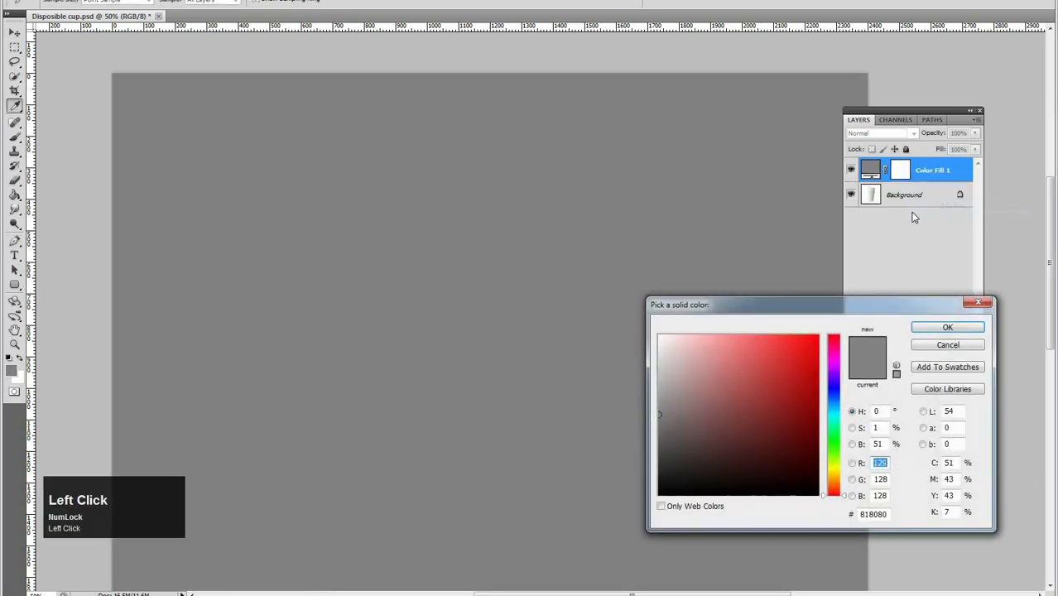
{"action": "left_click", "coordinate": [801, 352]}
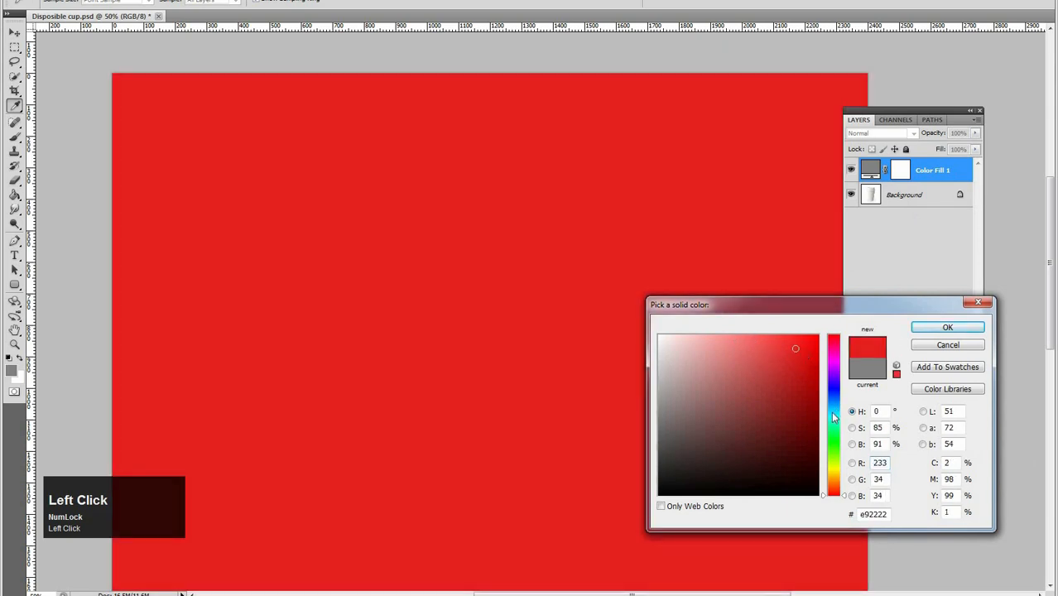
{"action": "left_click", "coordinate": [834, 418]}
{"action": "left_click", "coordinate": [896, 349]}
{"action": "left_click", "coordinate": [932, 329]}
{"action": "left_click", "coordinate": [902, 133]}
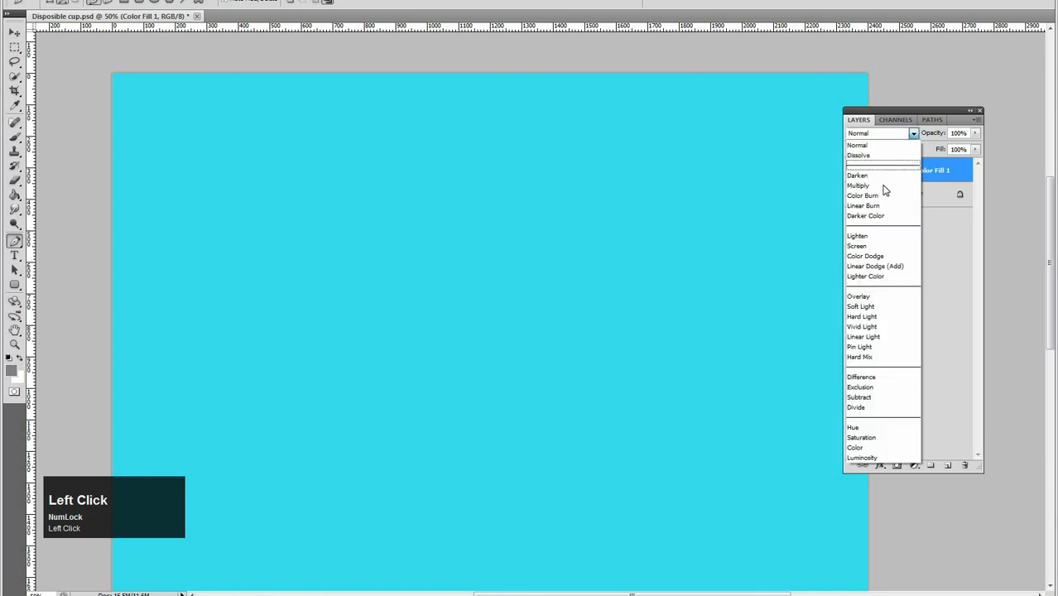
{"action": "left_click", "coordinate": [865, 206]}
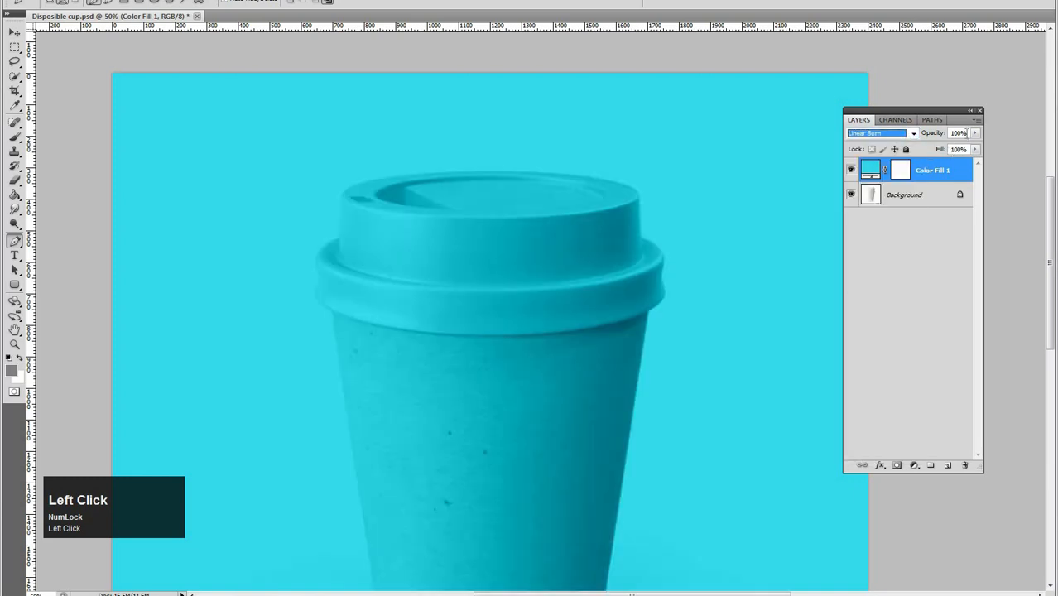
Try the cyan fill layer at 75% opacity and undo the change.
{"action": "key", "text": "Tab"}
{"action": "type", "text": "75"}
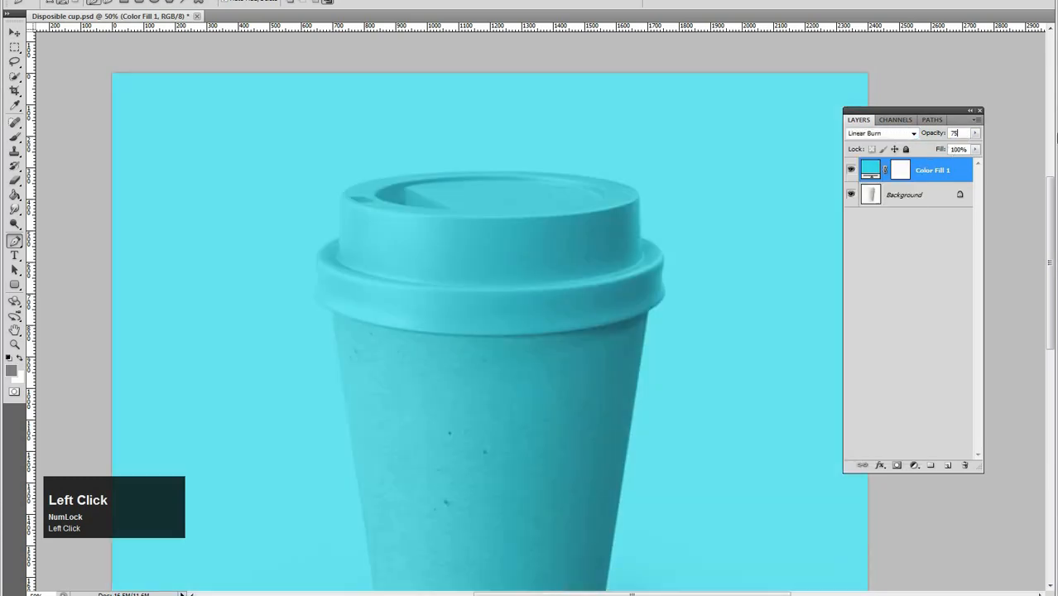
{"action": "left_click", "coordinate": [902, 172]}
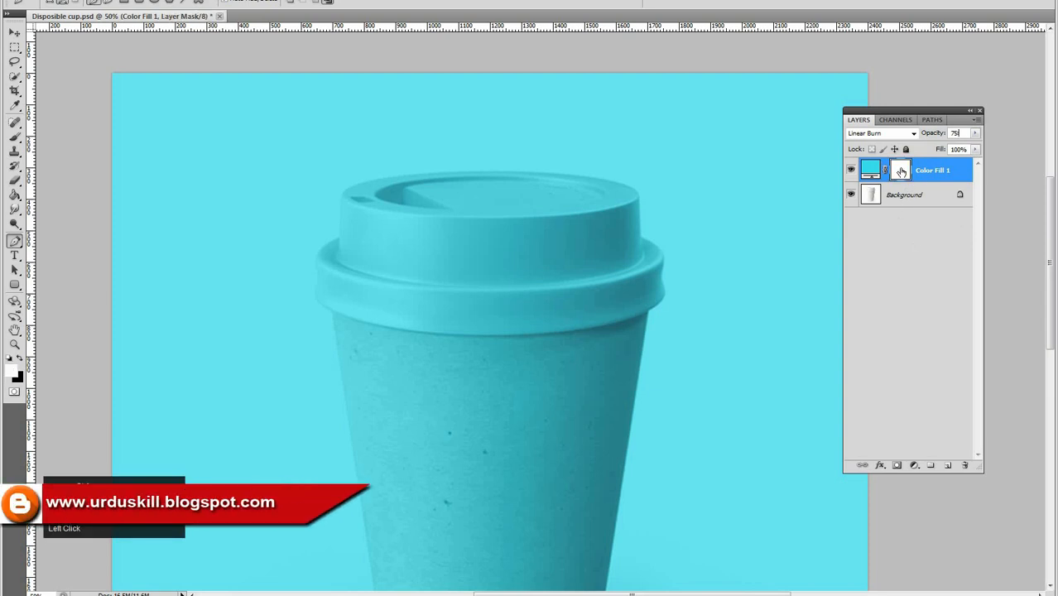
{"action": "key", "text": "ctrl+alt+z"}
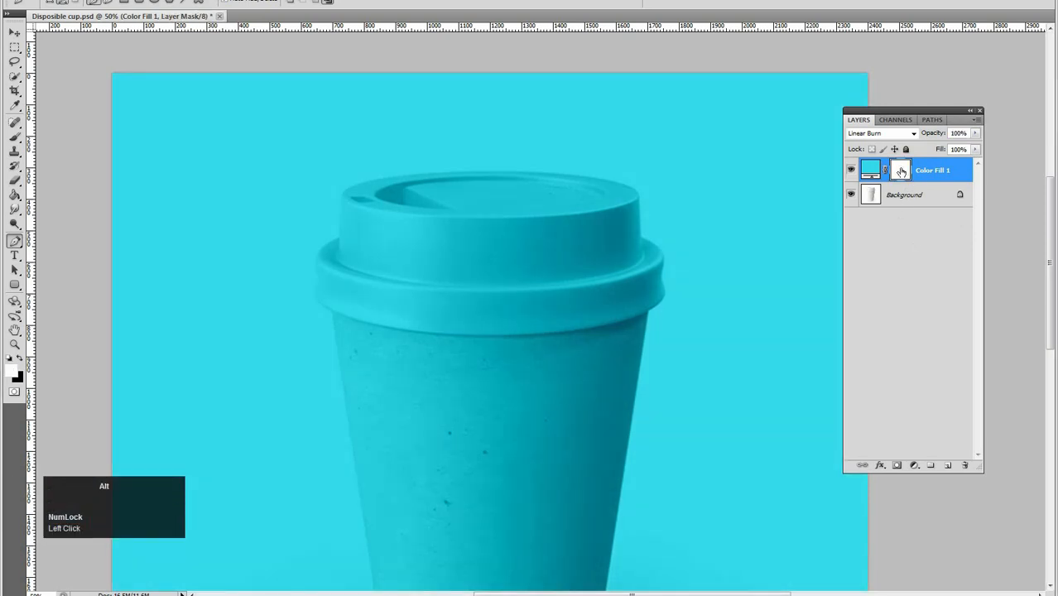
Invert the fill layer's mask to black and fill the lid area from Path 1 with white on it.
{"action": "key", "text": "ctrl+i"}
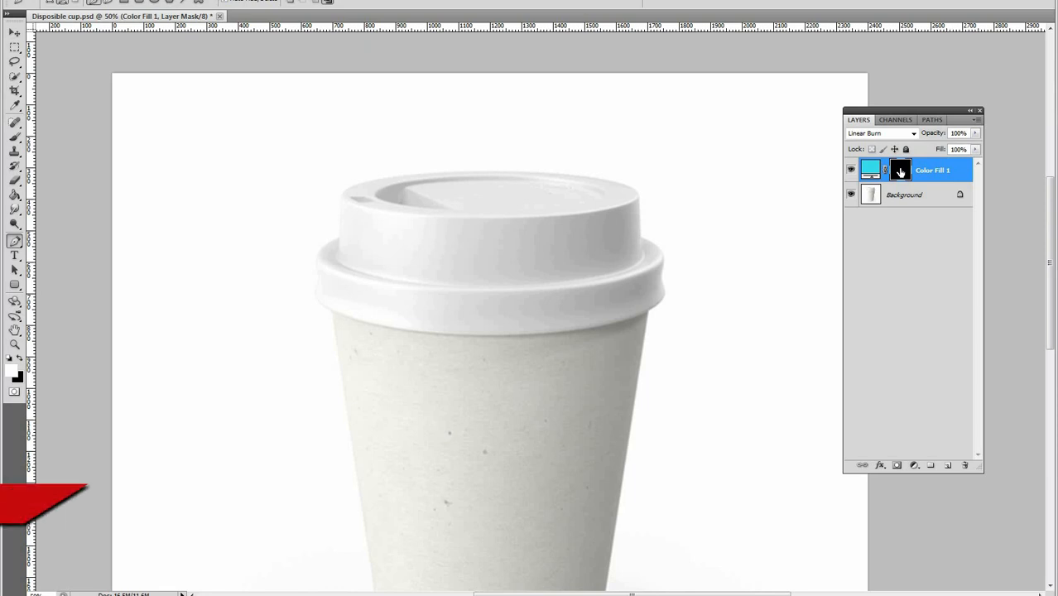
{"action": "key", "text": "space"}
{"action": "left_click_drag", "start_coordinate": [683, 234], "coordinate": [669, 214]}
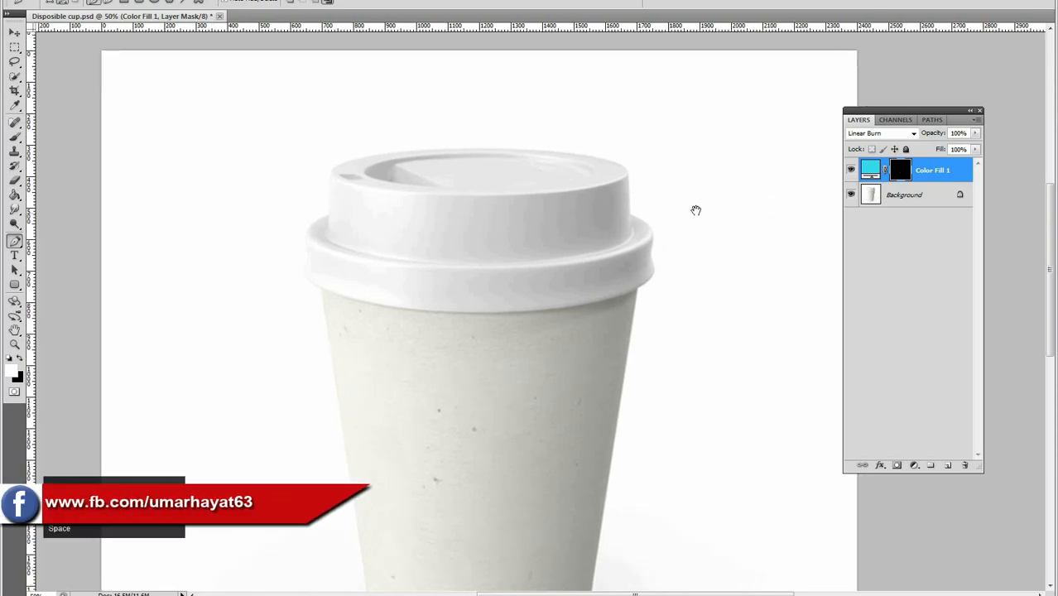
{"action": "left_click", "coordinate": [931, 121]}
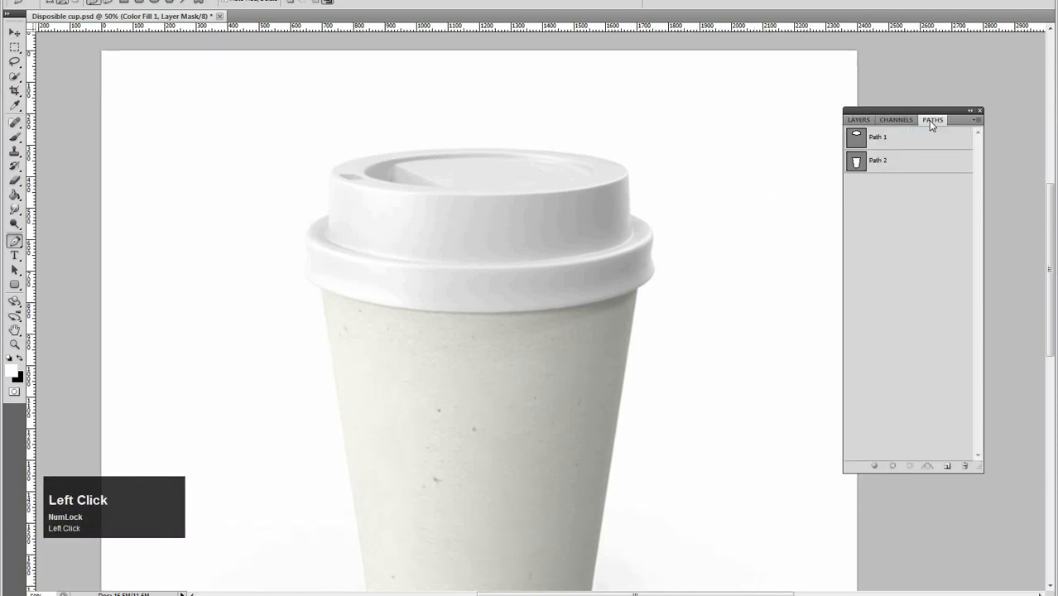
{"action": "left_click", "coordinate": [858, 141], "text": "ctrl"}
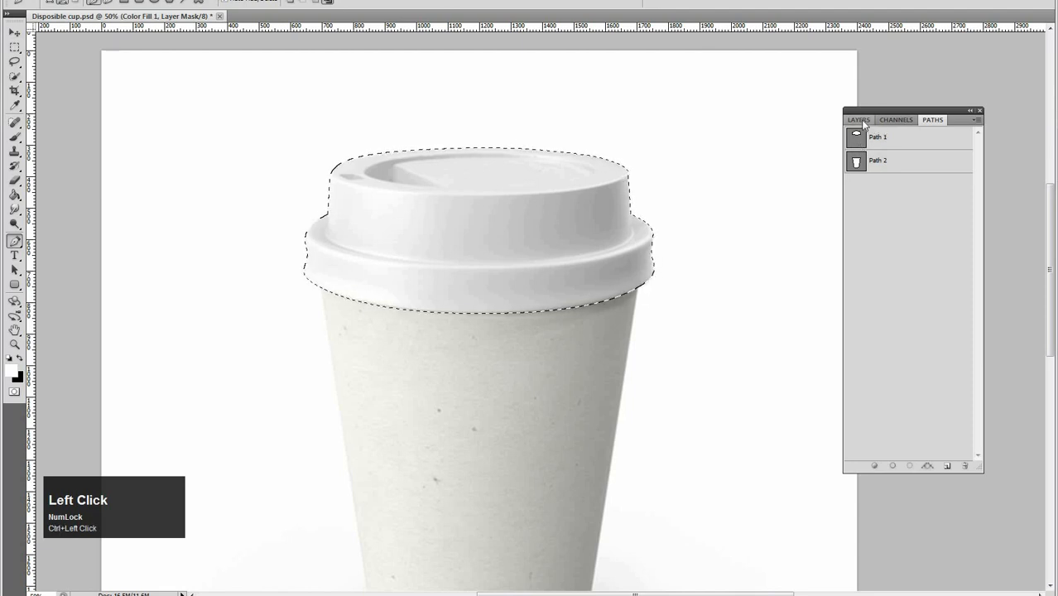
{"action": "left_click", "coordinate": [862, 121]}
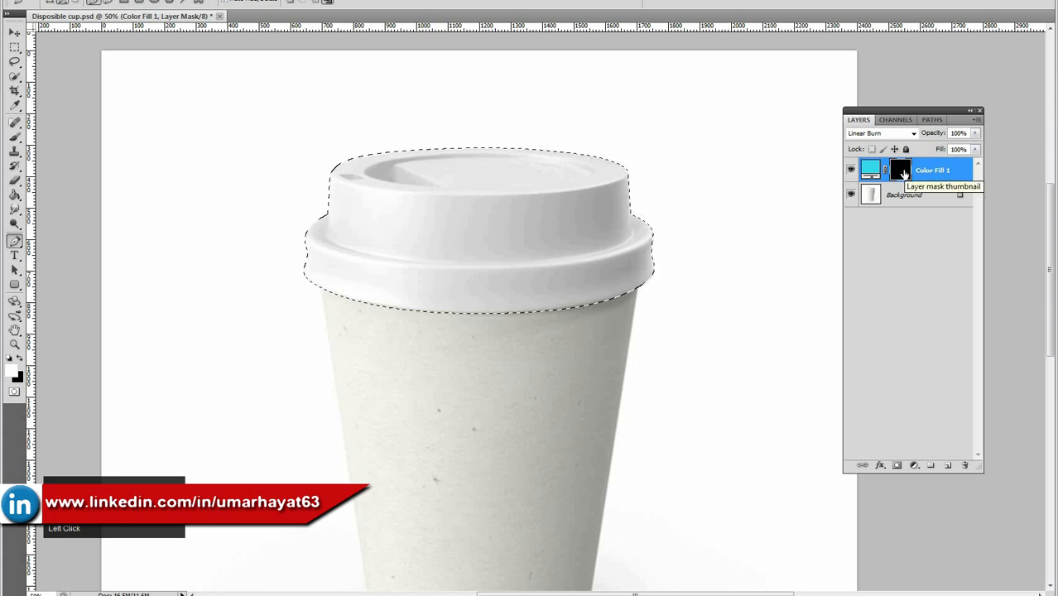
{"action": "key", "text": "alt+BackSpace"}
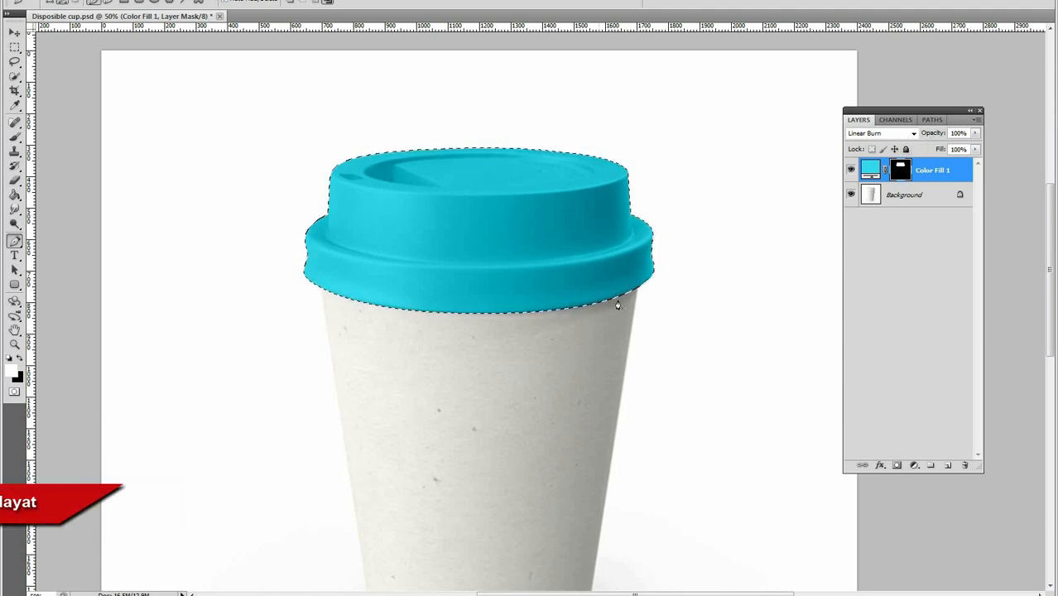
Try different hues for the lid's fill layer and set its colour to light pink, #fdb0d8.
{"action": "left_click_drag", "start_coordinate": [519, 217], "coordinate": [476, 231]}
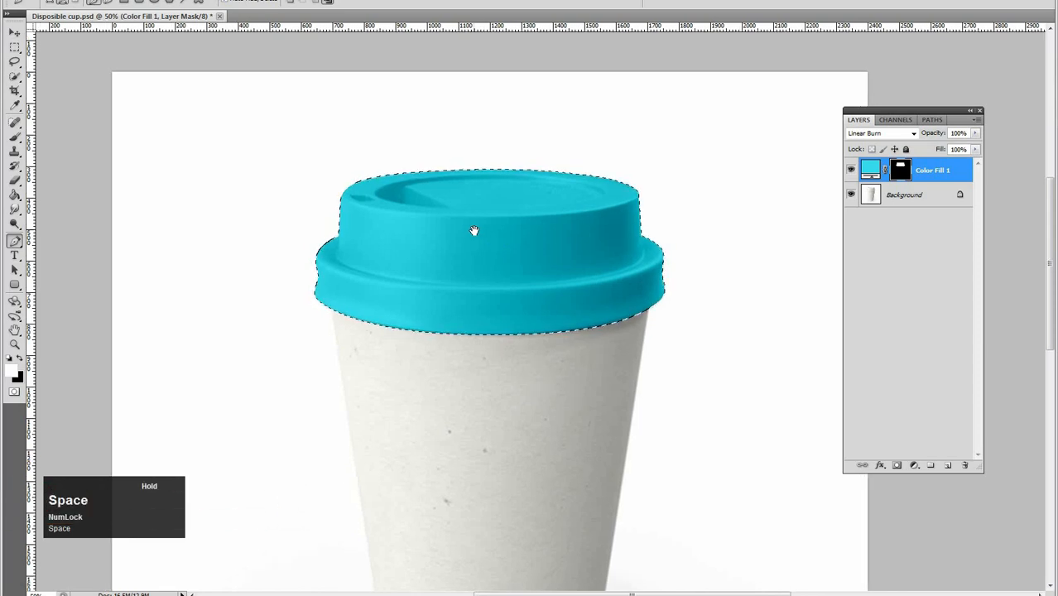
{"action": "double_click", "coordinate": [870, 170]}
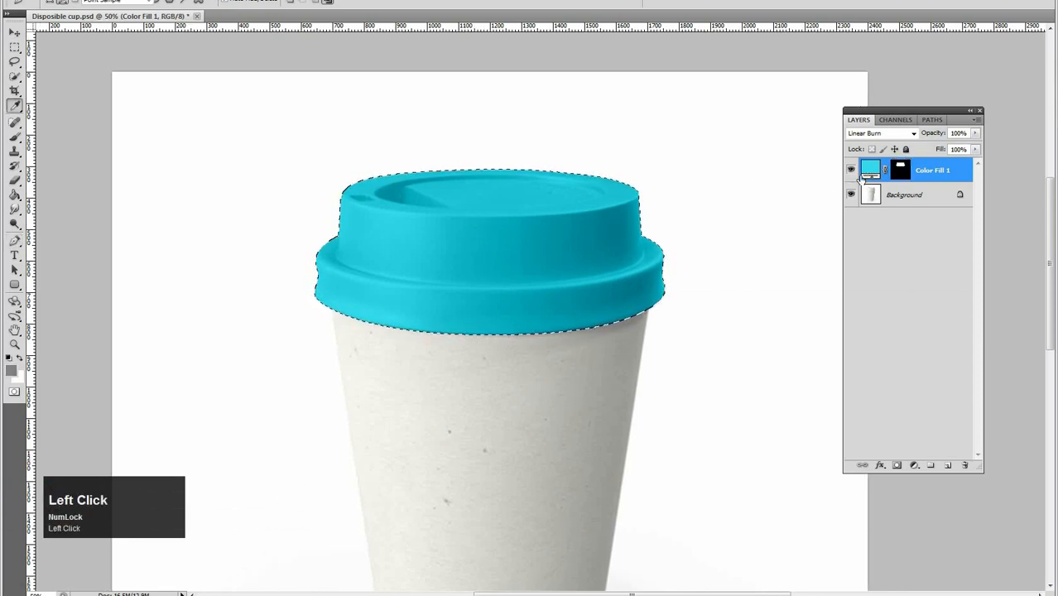
{"action": "left_click_drag", "start_coordinate": [801, 431], "coordinate": [796, 361]}
{"action": "left_click_drag", "start_coordinate": [833, 429], "coordinate": [833, 455]}
{"action": "left_click", "coordinate": [759, 355]}
{"action": "mouse_move", "coordinate": [759, 355]}
{"action": "left_mouse_down"}
{"action": "mouse_move", "coordinate": [753, 342]}
{"action": "mouse_move", "coordinate": [772, 342]}
{"action": "left_mouse_up"}
{"action": "left_click_drag", "start_coordinate": [834, 354], "coordinate": [834, 349]}
{"action": "mouse_move", "coordinate": [760, 336]}
{"action": "left_mouse_down"}
{"action": "mouse_move", "coordinate": [752, 355]}
{"action": "mouse_move", "coordinate": [708, 336]}
{"action": "left_mouse_up"}
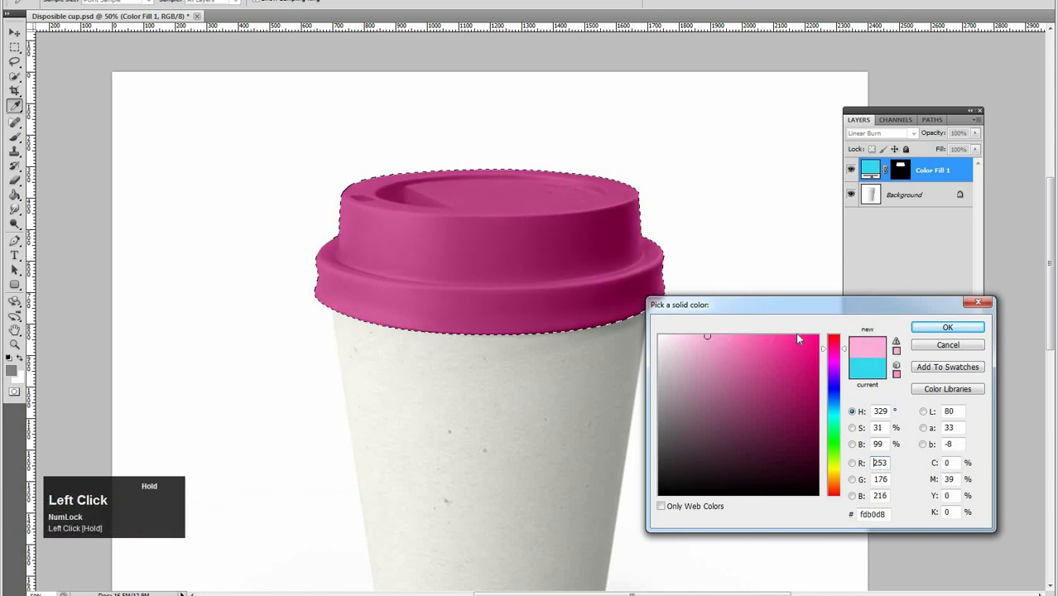
{"action": "left_click", "coordinate": [948, 327]}
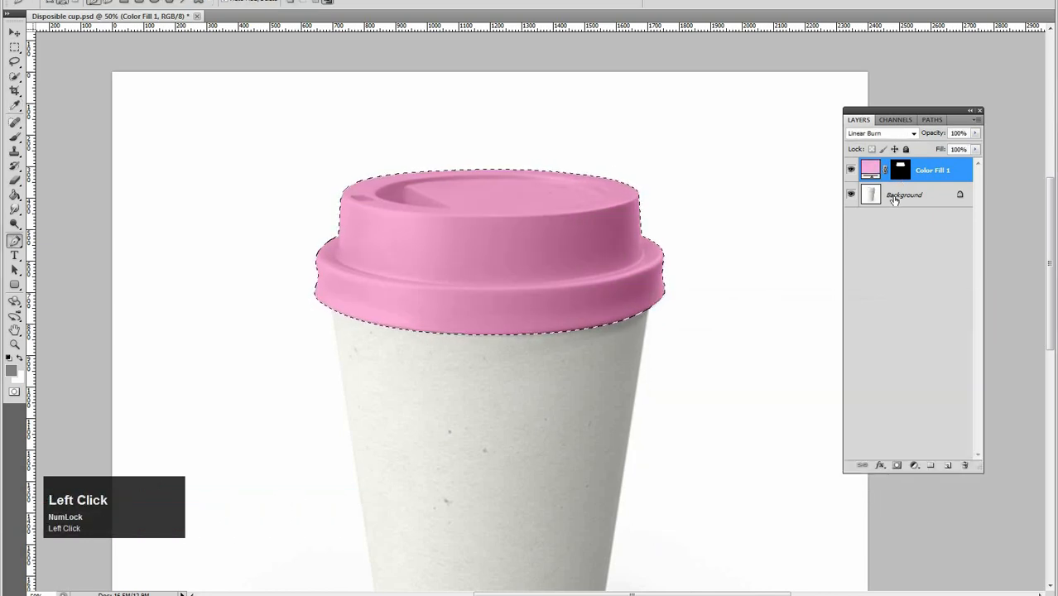
Inspect the pink lid's edges up close and remove the lid selection.
{"action": "left_click", "coordinate": [894, 197]}
{"action": "left_click", "coordinate": [933, 170]}
{"action": "key", "text": "space"}
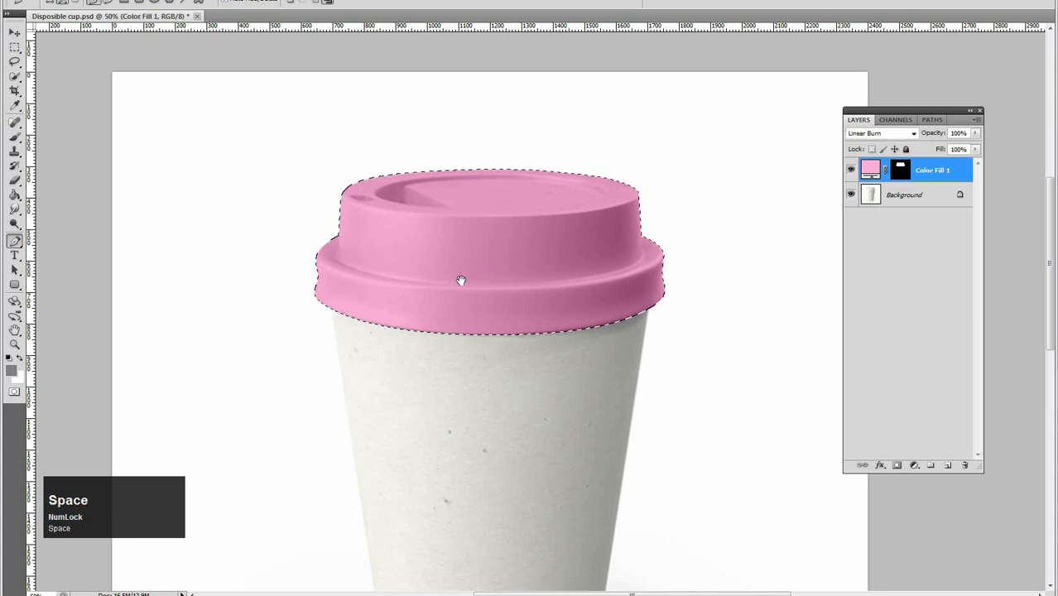
{"action": "left_click", "coordinate": [404, 299], "text": "ctrl"}
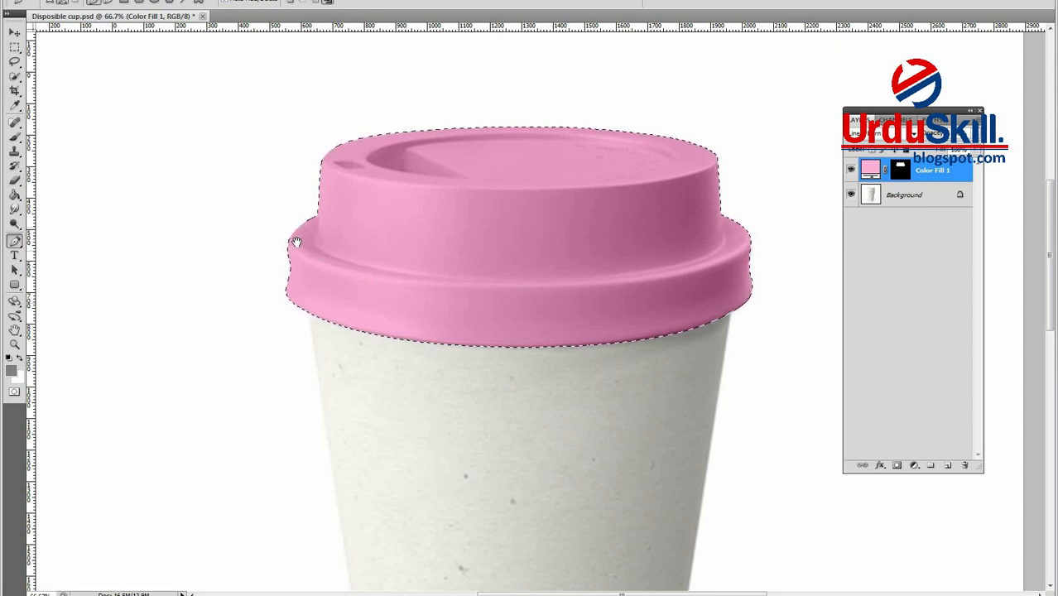
{"action": "left_click_drag", "start_coordinate": [581, 276], "coordinate": [583, 293]}
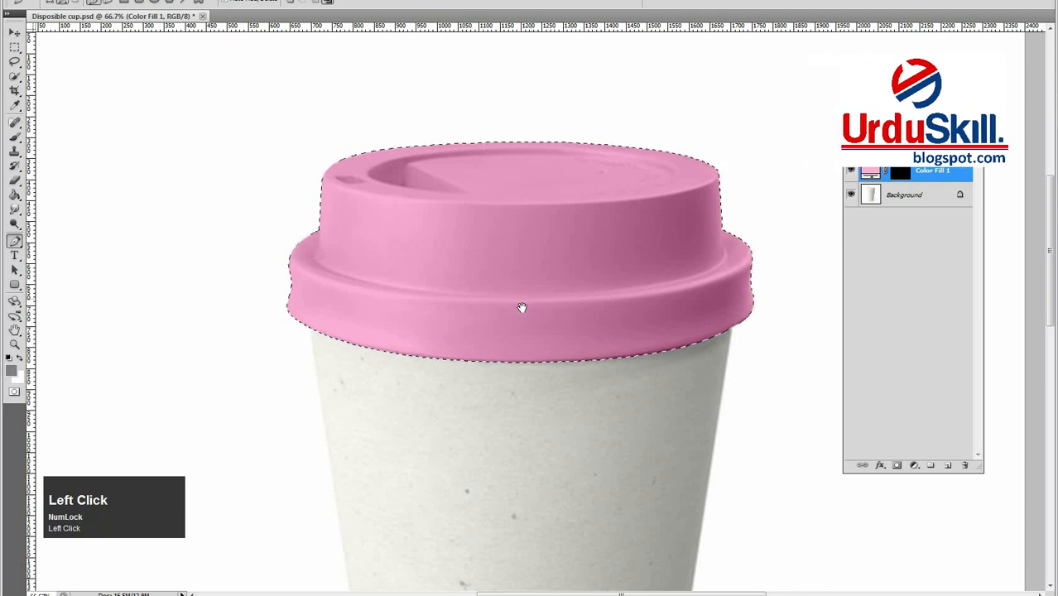
{"action": "left_click", "coordinate": [553, 293], "text": "alt"}
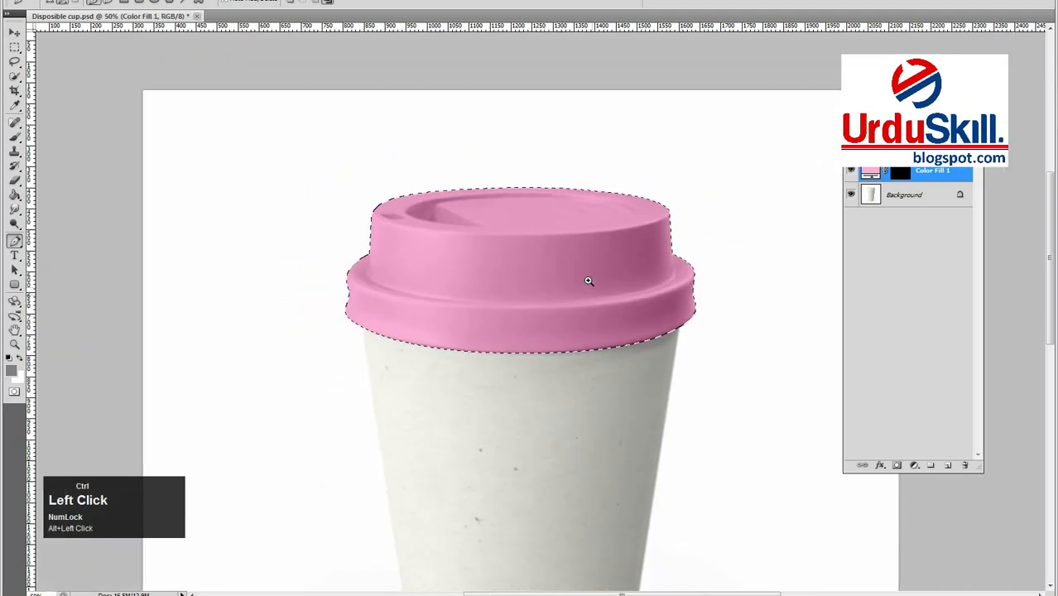
{"action": "left_click", "coordinate": [593, 288]}
{"action": "key", "text": "ctrl+d"}
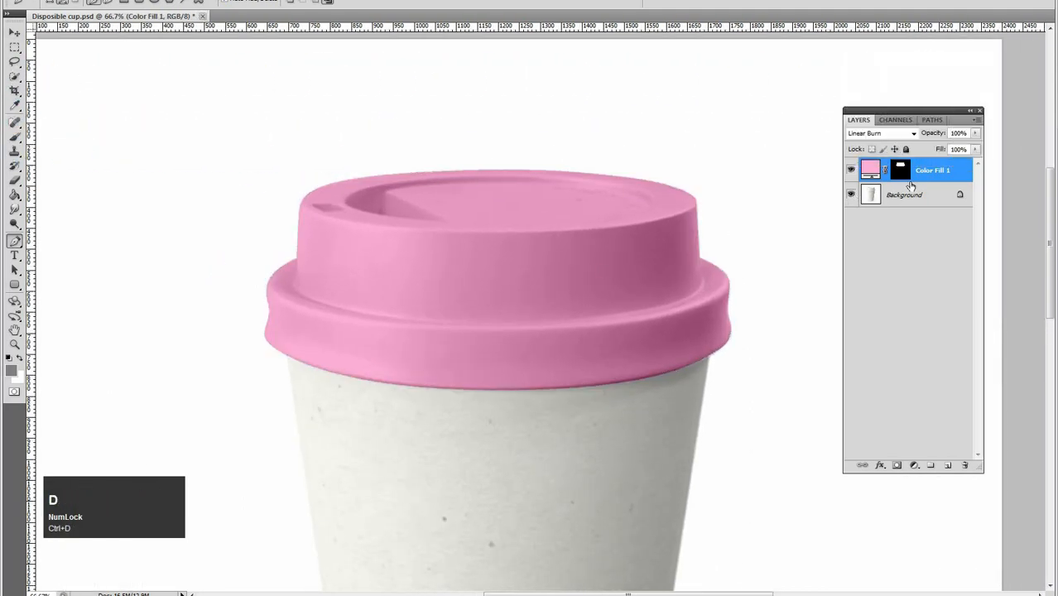
Put the Color Fill 1 layer into a group and move its lid mask onto the group.
{"action": "left_click", "coordinate": [932, 187]}
{"action": "left_click", "coordinate": [933, 174]}
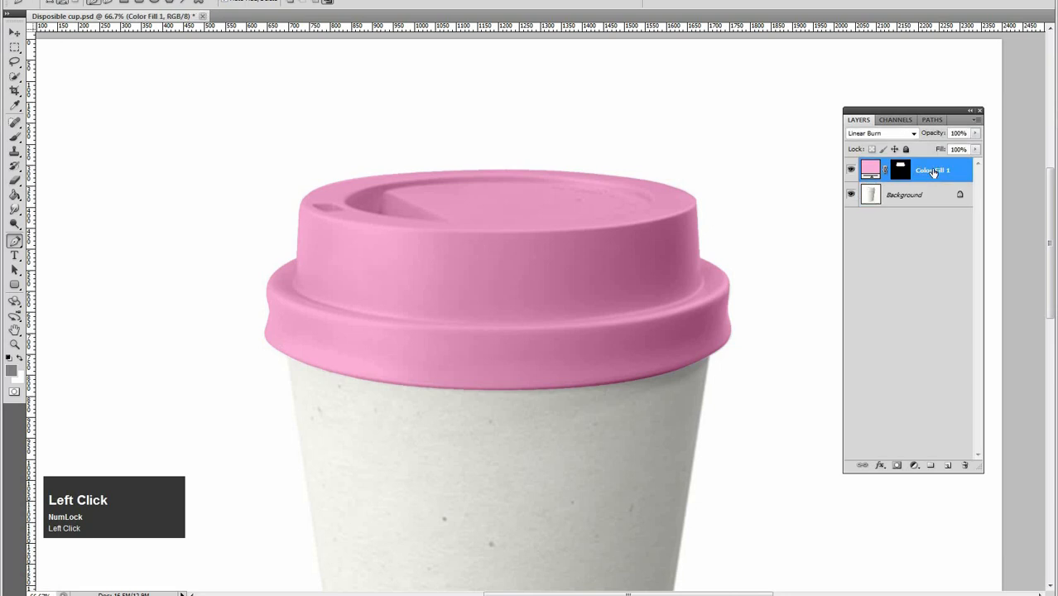
{"action": "key", "text": "ctrl+g"}
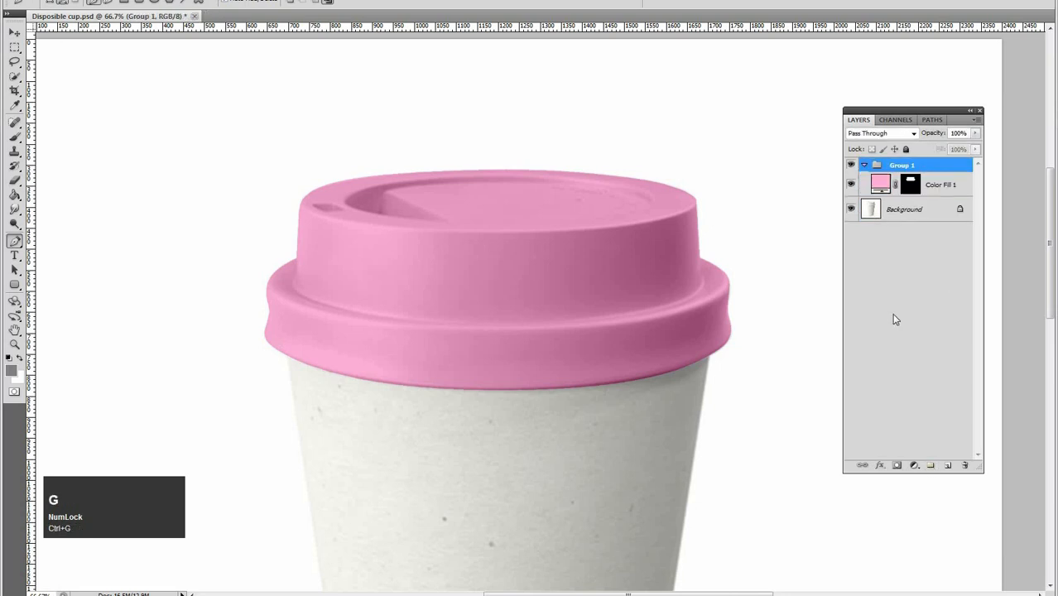
{"action": "left_click", "coordinate": [910, 188]}
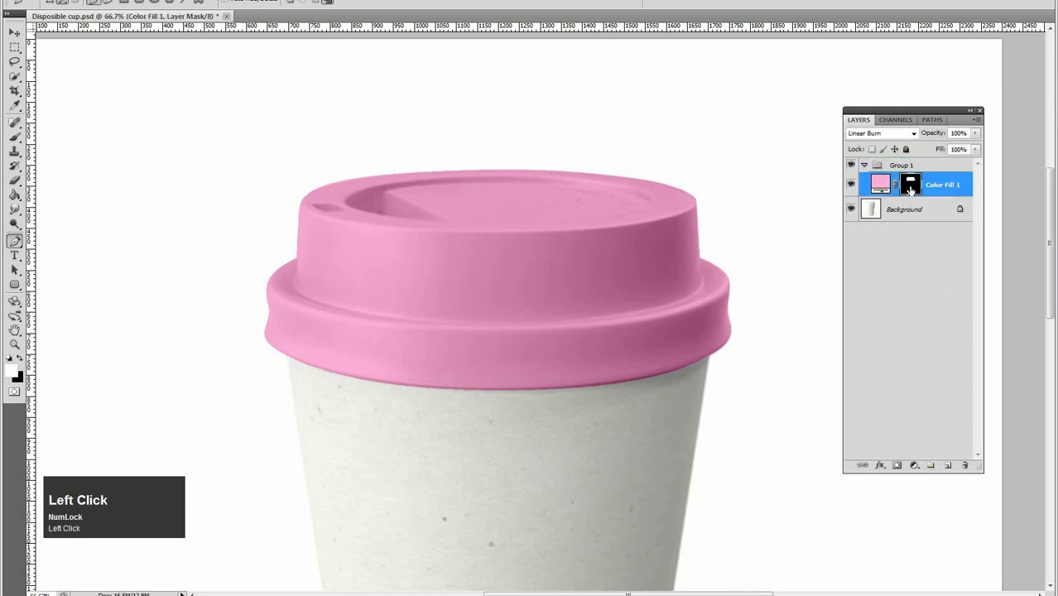
{"action": "left_click_drag", "start_coordinate": [910, 188], "coordinate": [908, 170]}
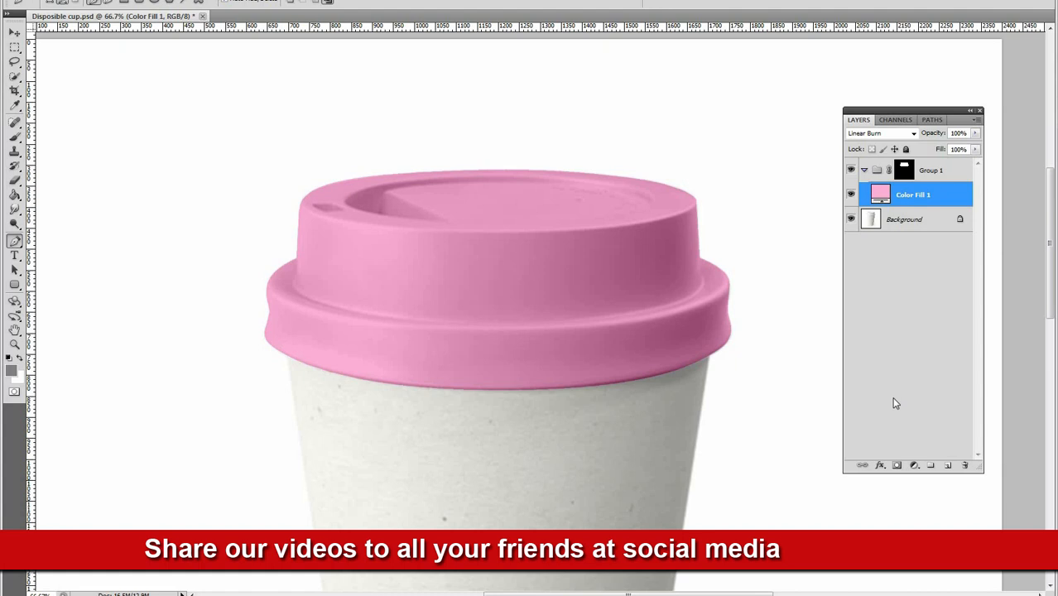
{"action": "left_click", "coordinate": [911, 369]}
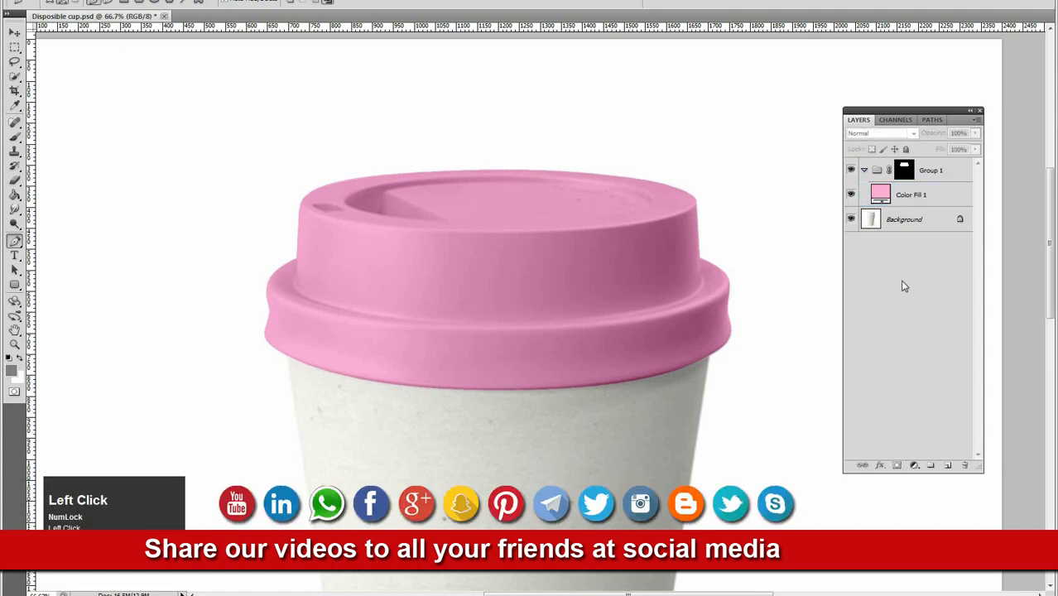
Load the lid selection from Path 1, copy the lid from Background to its own layer and bring that layer to the front.
{"action": "left_click", "coordinate": [898, 120]}
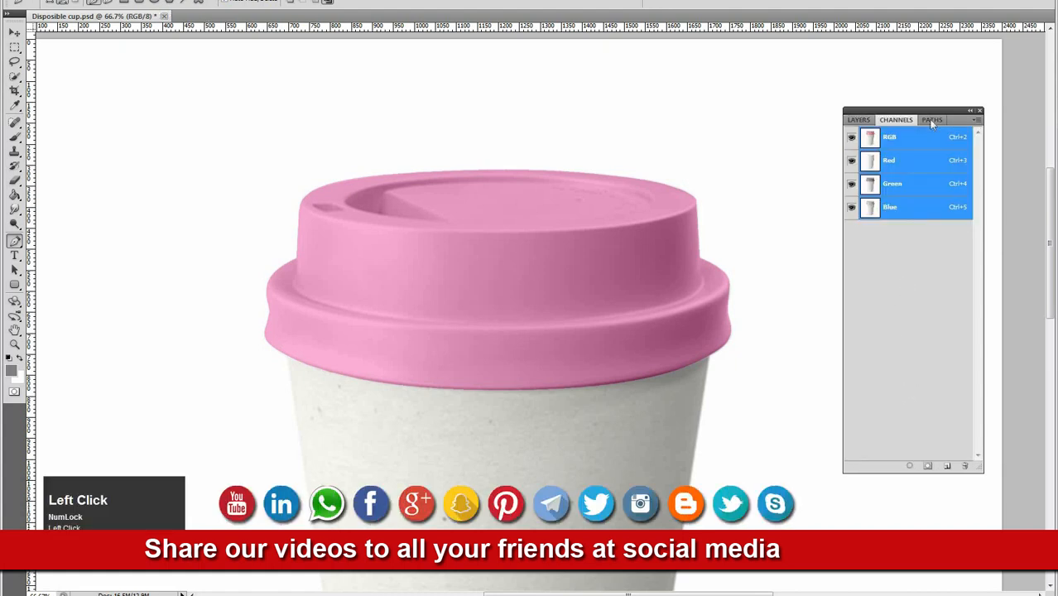
{"action": "left_click", "coordinate": [931, 120]}
{"action": "left_click", "coordinate": [859, 139], "text": "ctrl"}
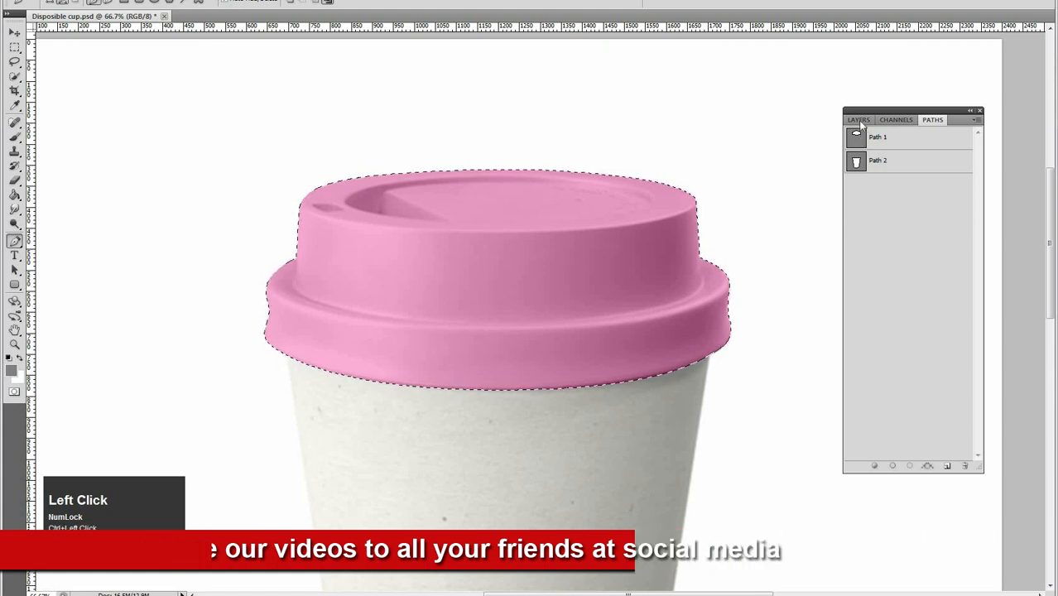
{"action": "left_click", "coordinate": [859, 120]}
{"action": "left_click", "coordinate": [902, 222]}
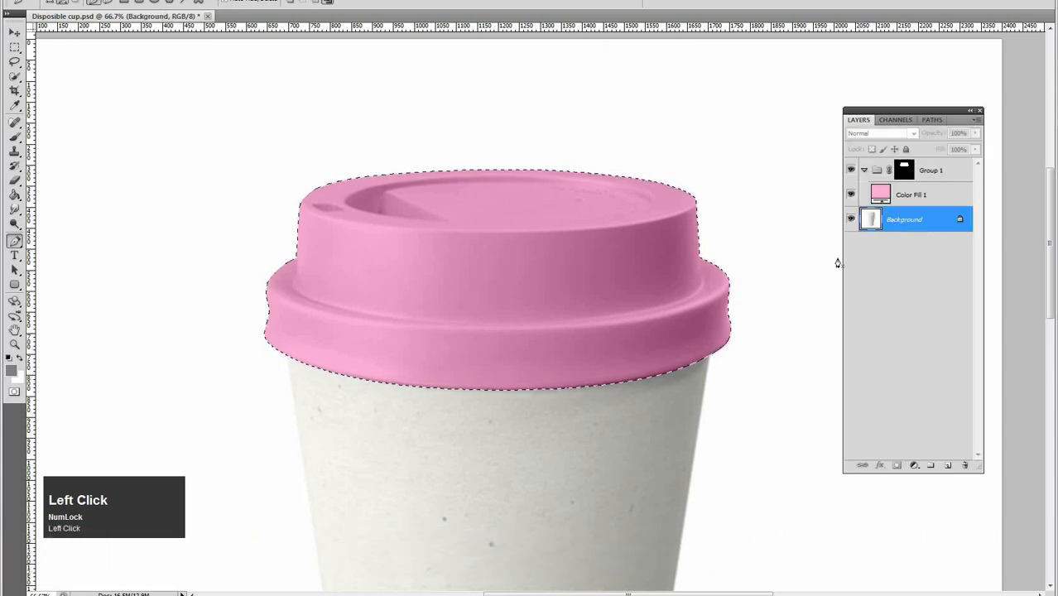
{"action": "key", "text": "l"}
{"action": "right_click", "coordinate": [652, 277]}
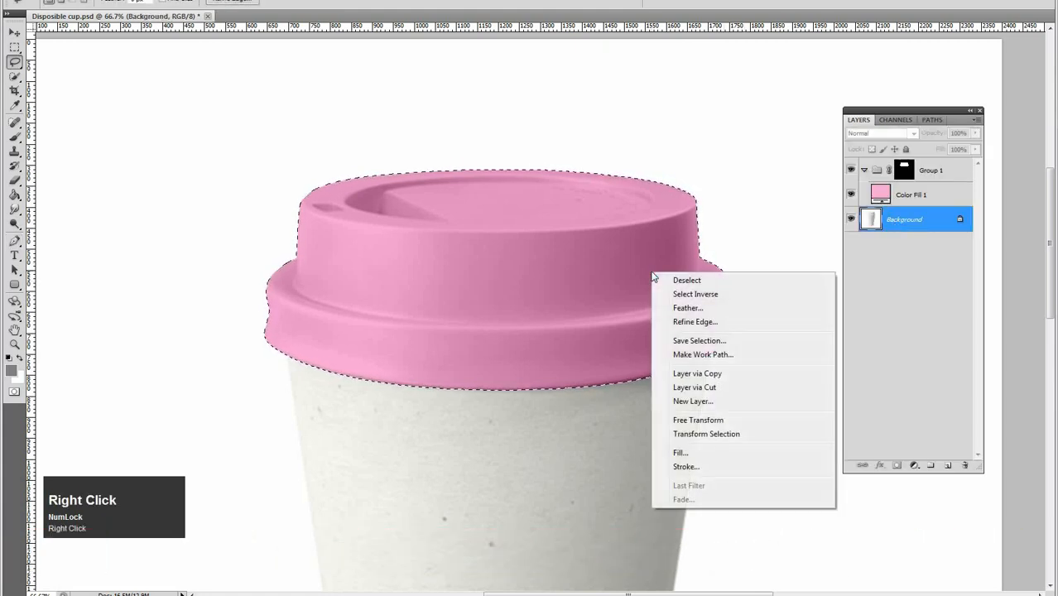
{"action": "left_click", "coordinate": [708, 375]}
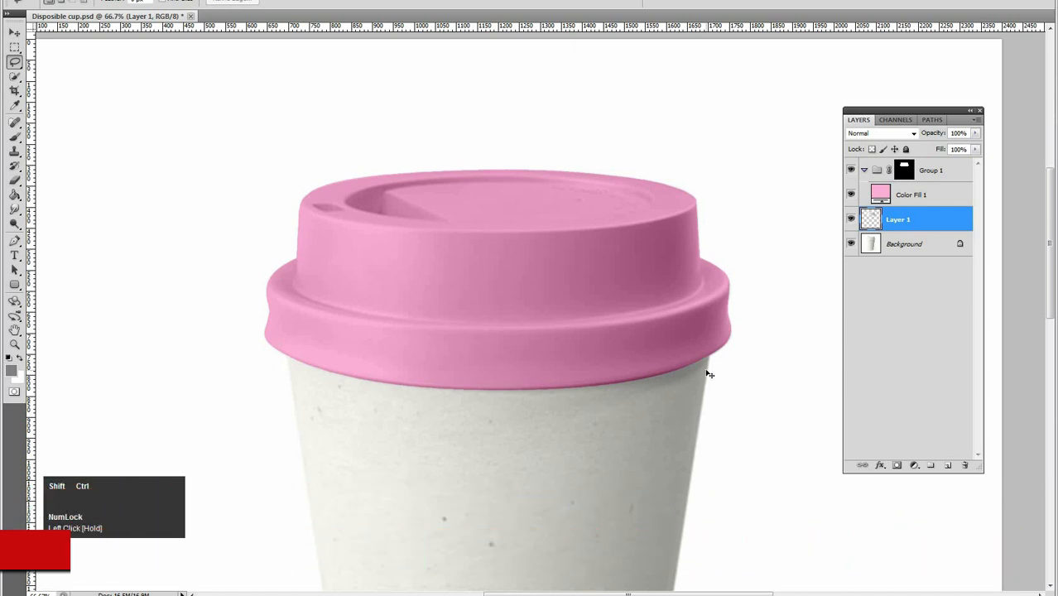
{"action": "key", "text": "ctrl+shift+bracketright"}
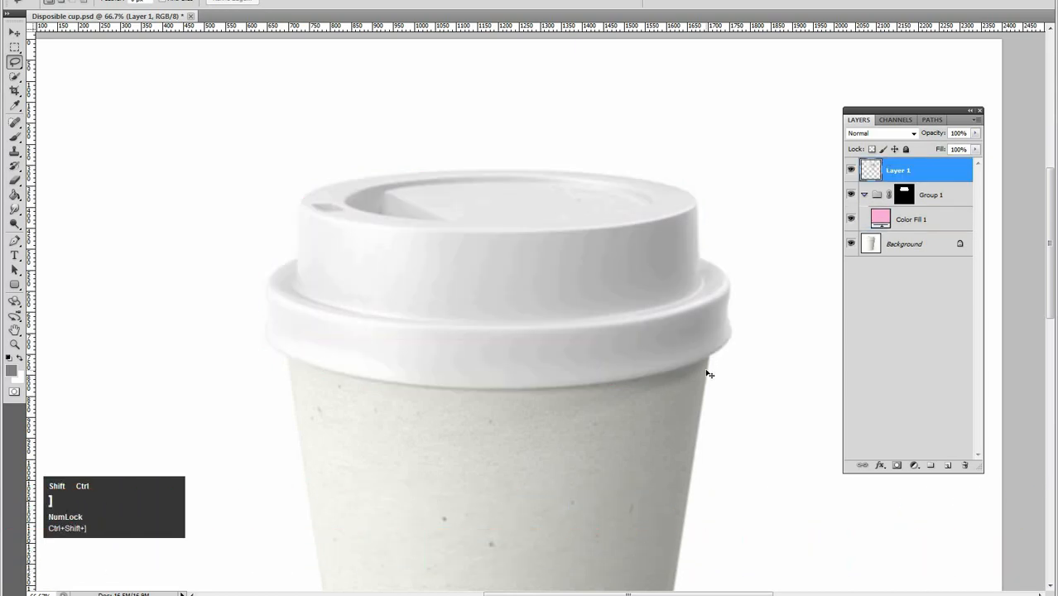
Check the copied lid layer by hiding and showing it and by making a trial move that is undone.
{"action": "left_click", "coordinate": [853, 170]}
{"action": "left_click", "coordinate": [852, 170]}
{"action": "left_click", "coordinate": [852, 169]}
{"action": "left_click", "coordinate": [853, 170]}
{"action": "key", "text": "v"}
{"action": "left_click_drag", "start_coordinate": [658, 242], "coordinate": [598, 322]}
{"action": "key", "text": "ctrl+z"}
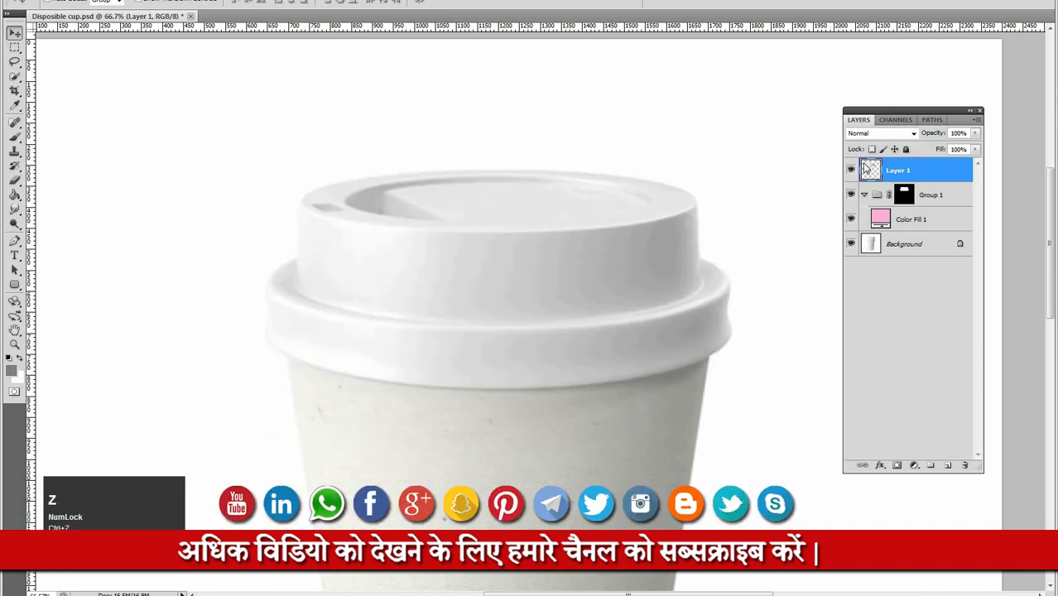
{"action": "left_click", "coordinate": [929, 195]}
{"action": "left_click", "coordinate": [925, 176]}
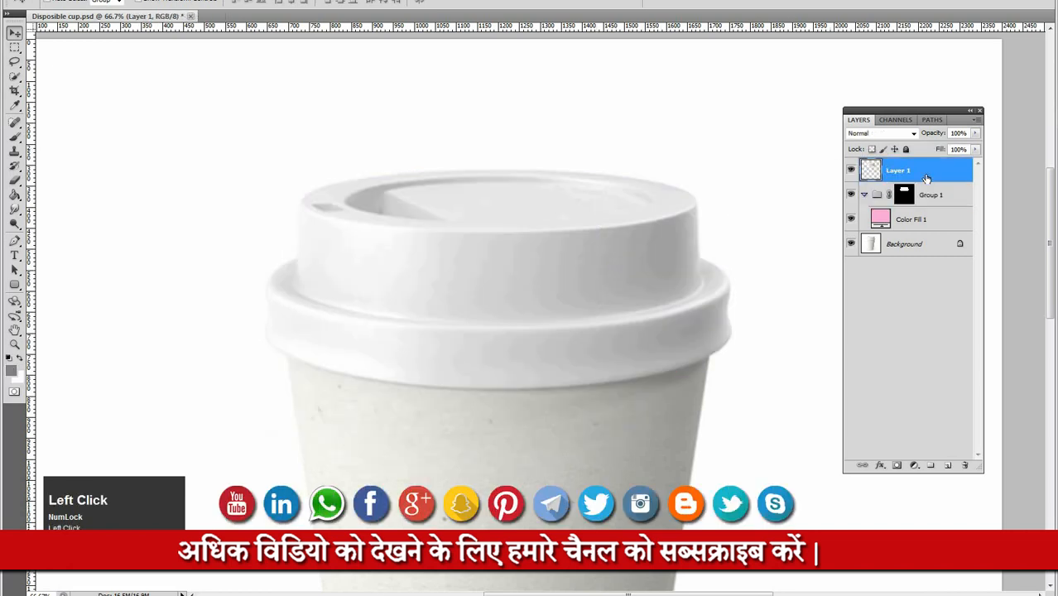
Invert the colours of the copied lid on Layer 1.
{"action": "key", "text": "space"}
{"action": "left_click_drag", "start_coordinate": [614, 272], "coordinate": [634, 248]}
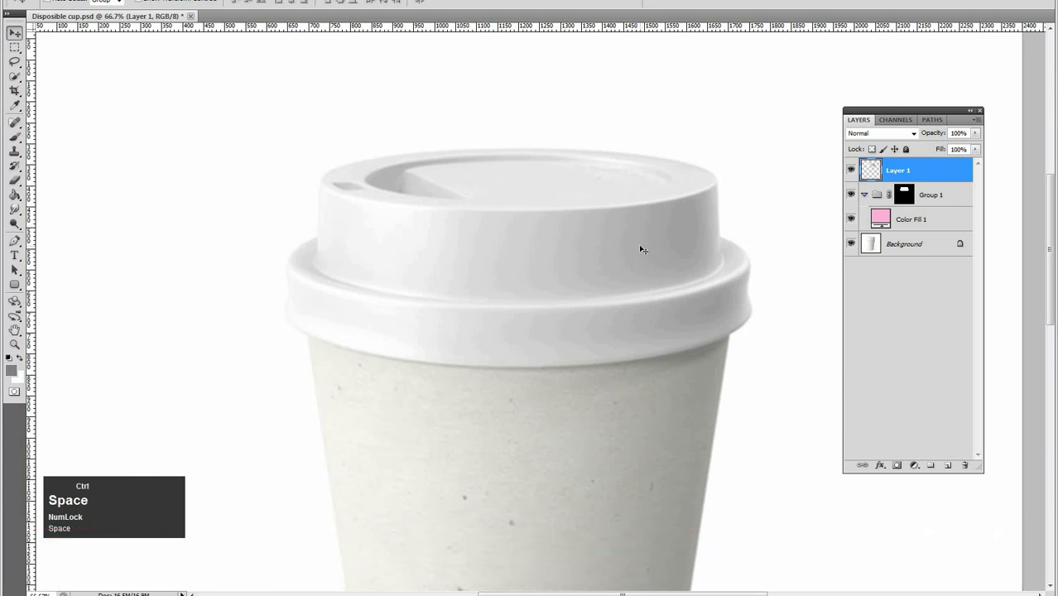
{"action": "key", "text": "ctrl+i"}
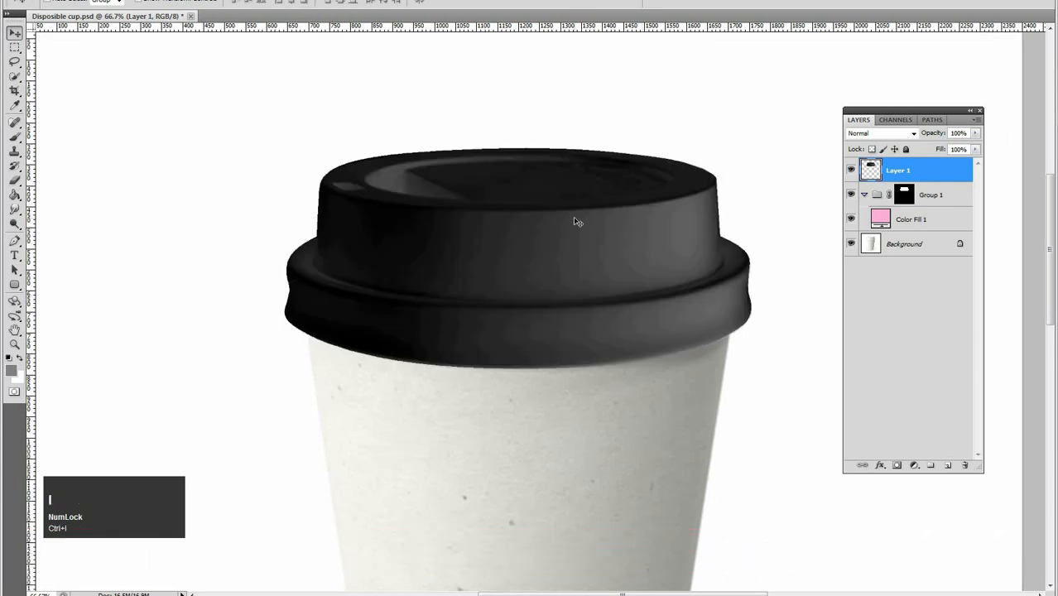
Apply Levels to the inverted lid copy with input levels 0, 1.54 and 33 for strong contrast.
{"action": "key", "text": "ctrl+l"}
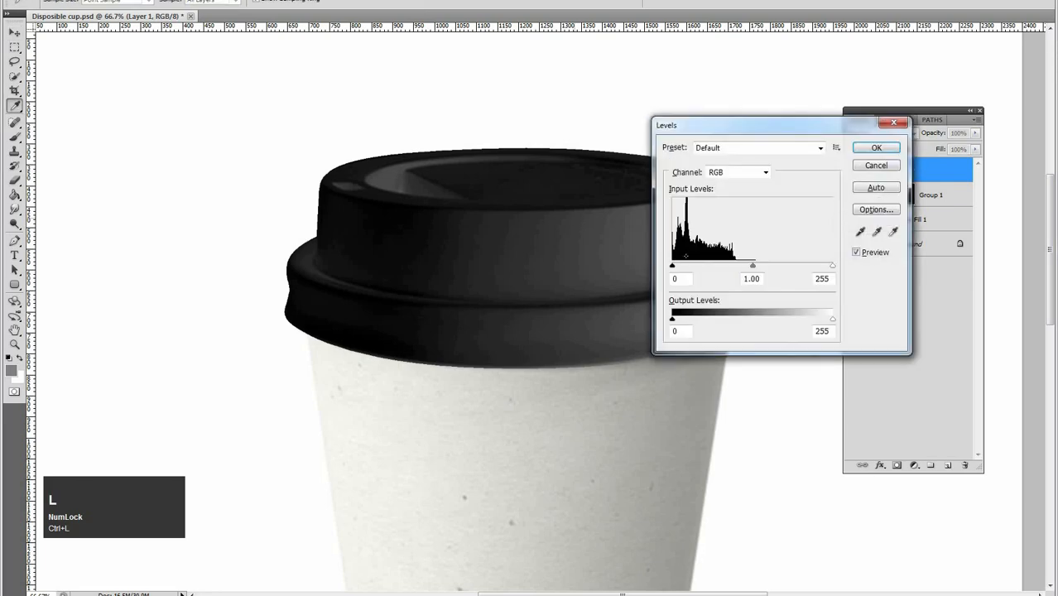
{"action": "left_click_drag", "start_coordinate": [748, 269], "coordinate": [691, 267]}
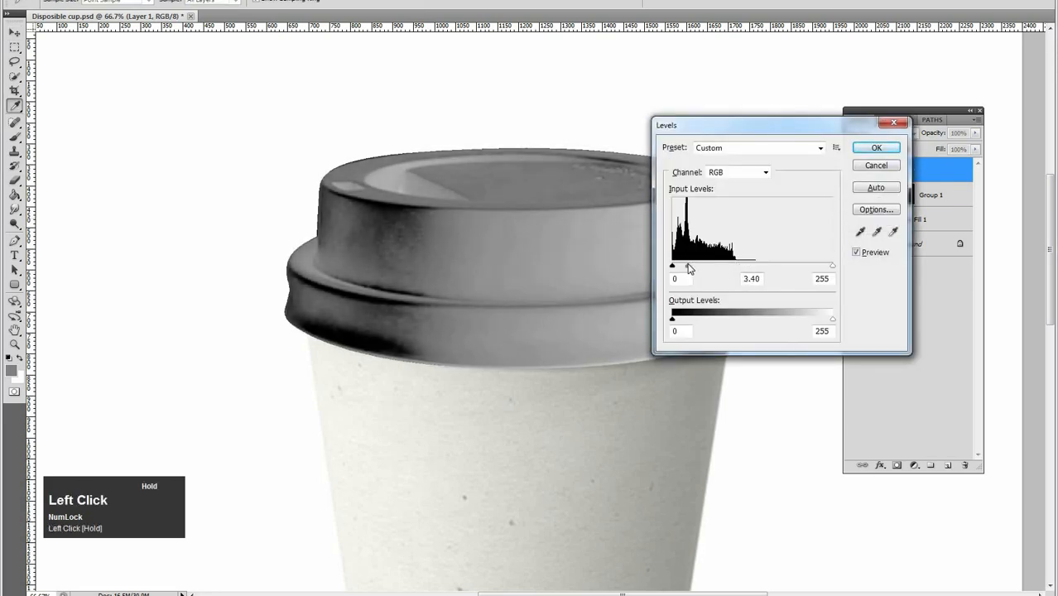
{"action": "left_click_drag", "start_coordinate": [816, 270], "coordinate": [720, 273]}
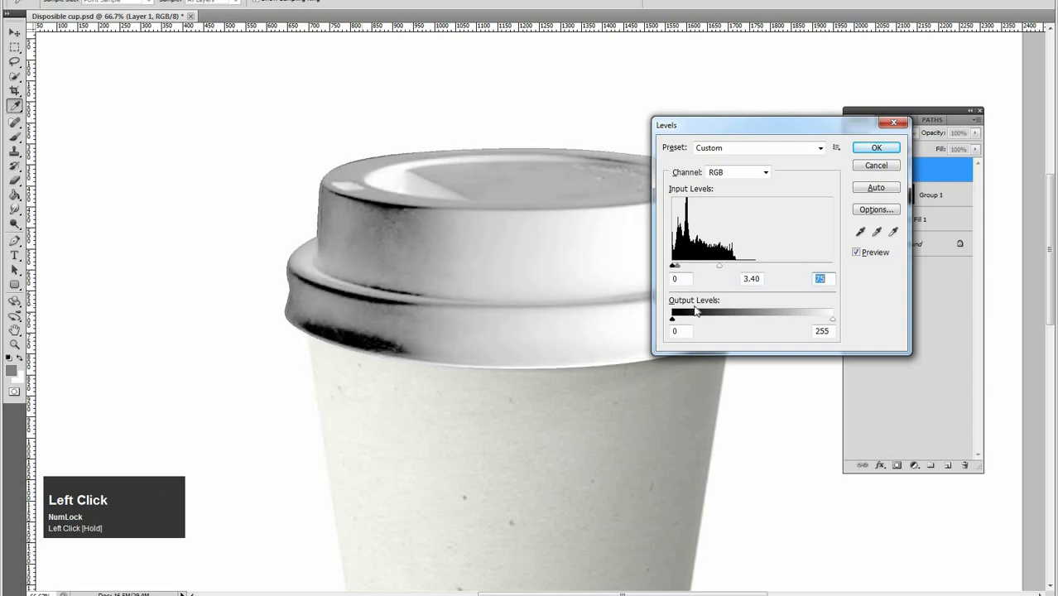
{"action": "left_click_drag", "start_coordinate": [679, 270], "coordinate": [689, 271]}
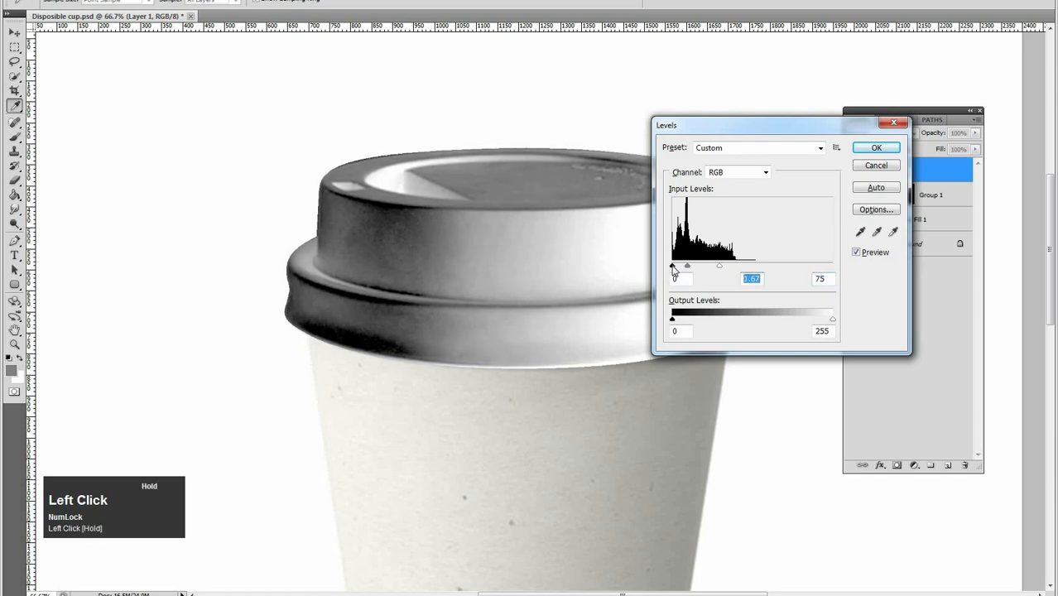
{"action": "left_click", "coordinate": [673, 267]}
{"action": "left_click_drag", "start_coordinate": [718, 272], "coordinate": [693, 267]}
{"action": "left_click", "coordinate": [682, 268]}
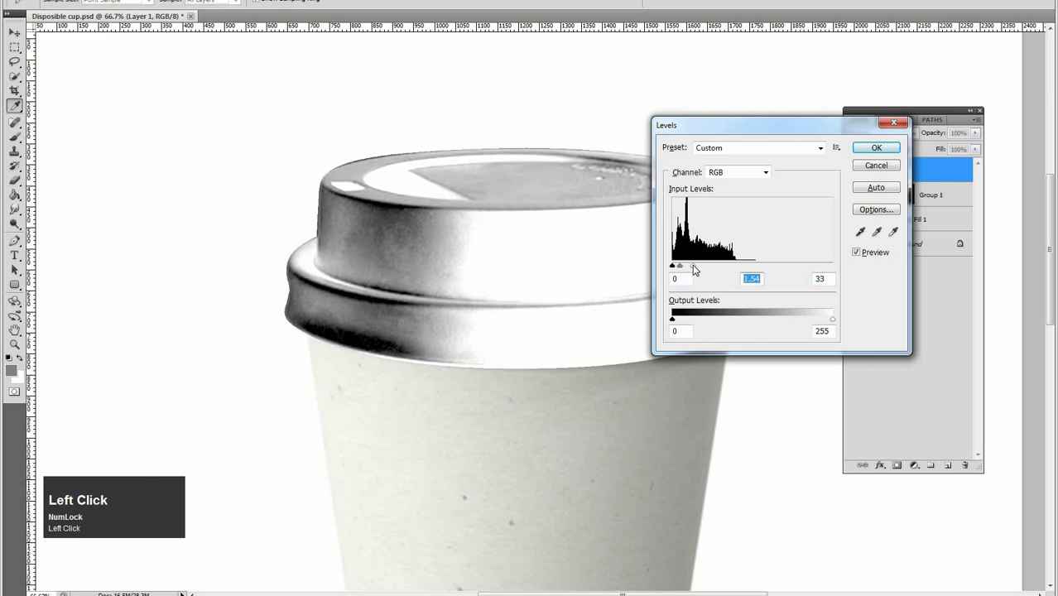
{"action": "left_click", "coordinate": [876, 147]}
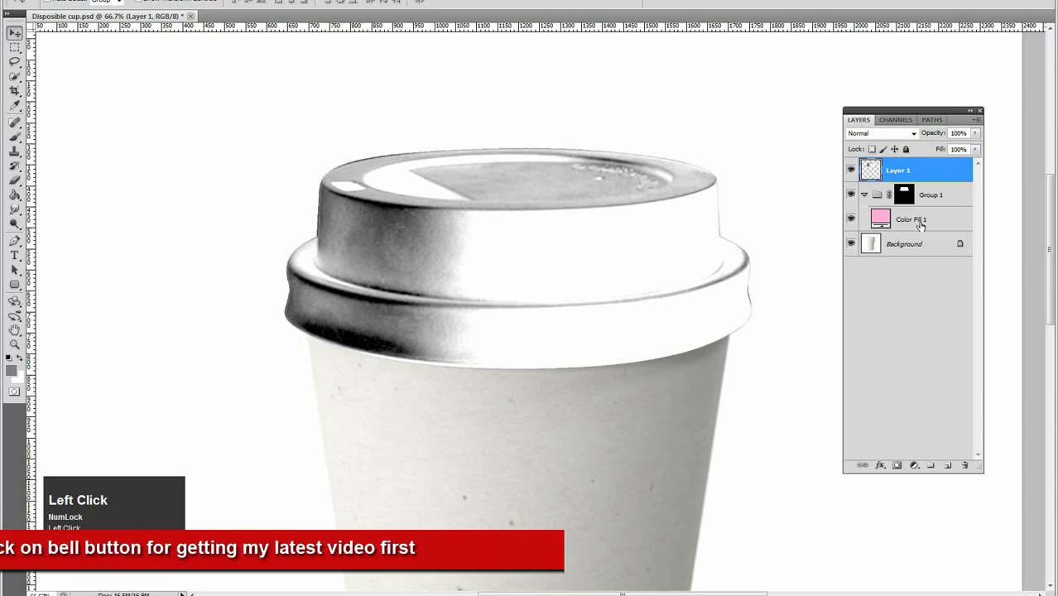
Add a layer mask to Color Fill 1 and load the high-contrast lid on Layer 1 as a selection for copying.
{"action": "left_click", "coordinate": [919, 222]}
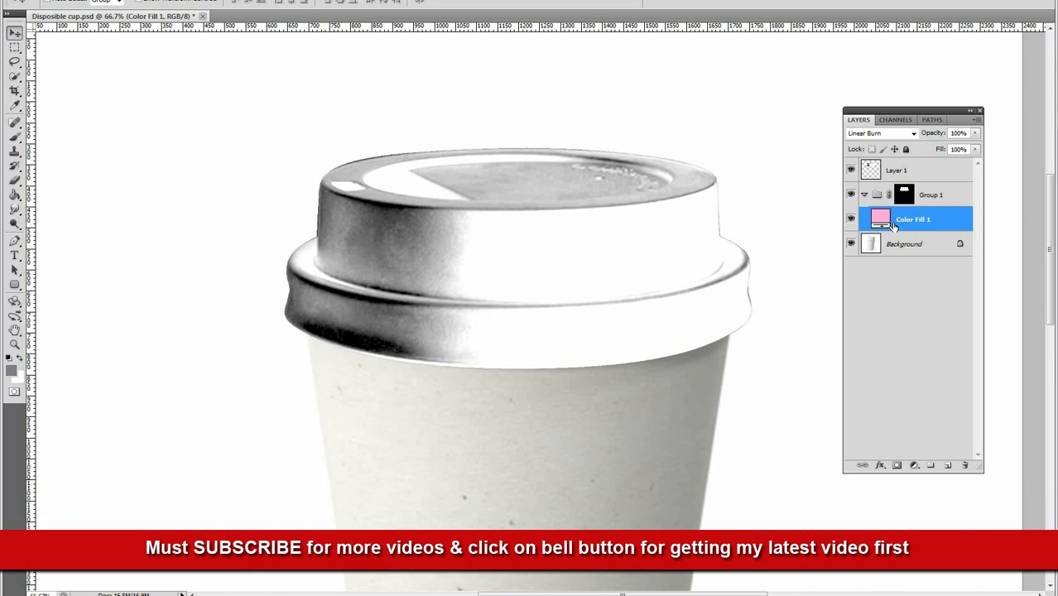
{"action": "left_click", "coordinate": [896, 466]}
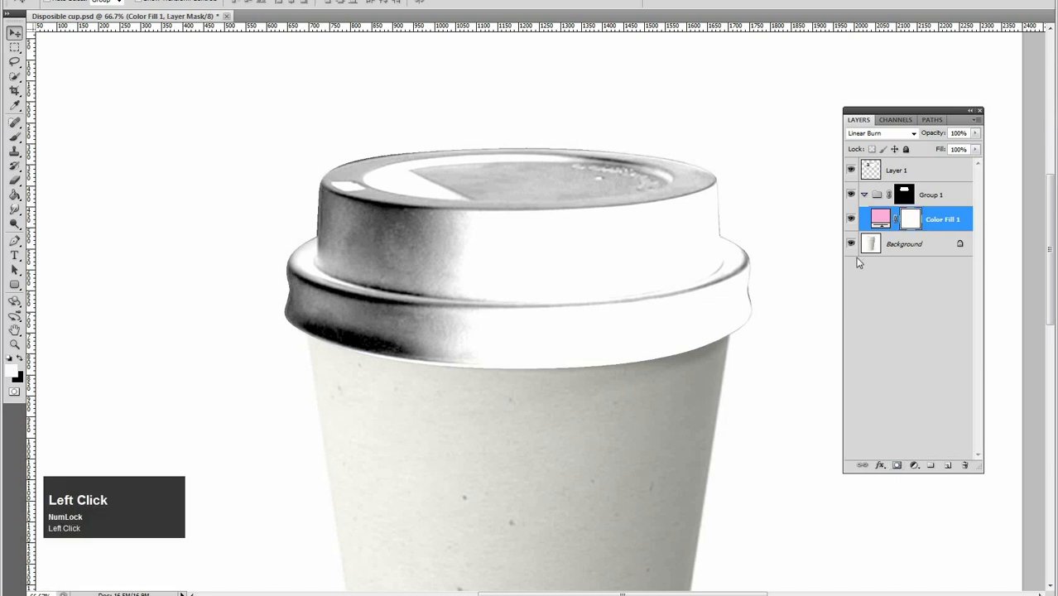
{"action": "left_click", "coordinate": [872, 171], "text": "ctrl"}
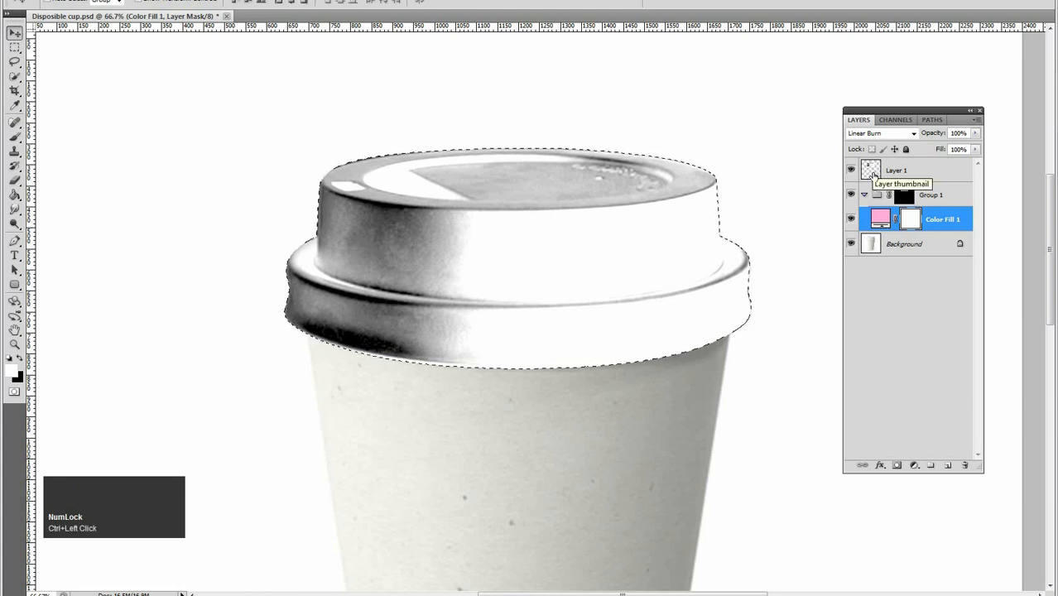
{"action": "left_click", "coordinate": [900, 172]}
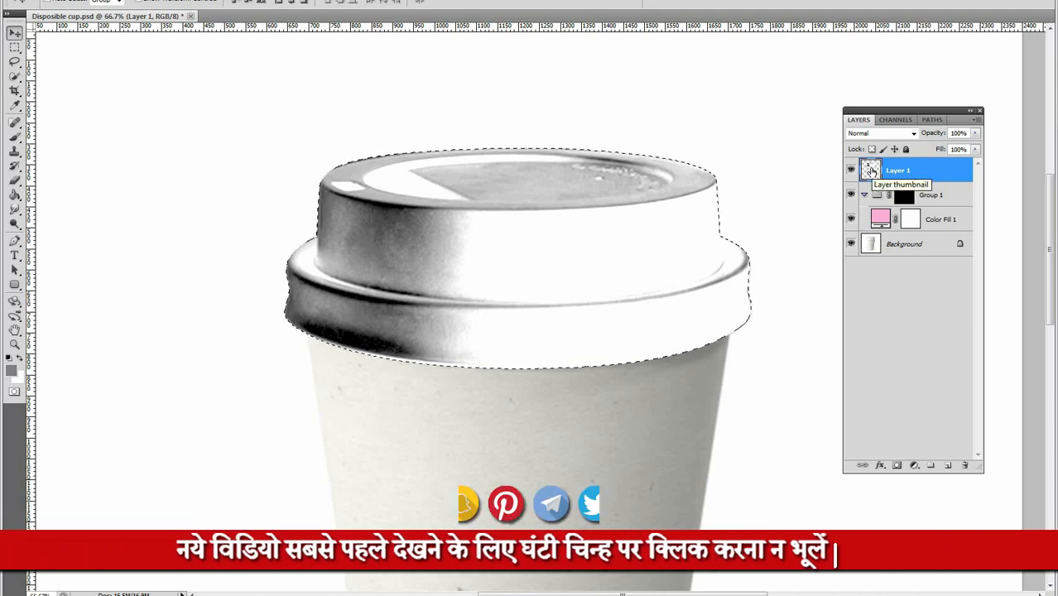
{"action": "left_click", "coordinate": [872, 171], "text": "ctrl"}
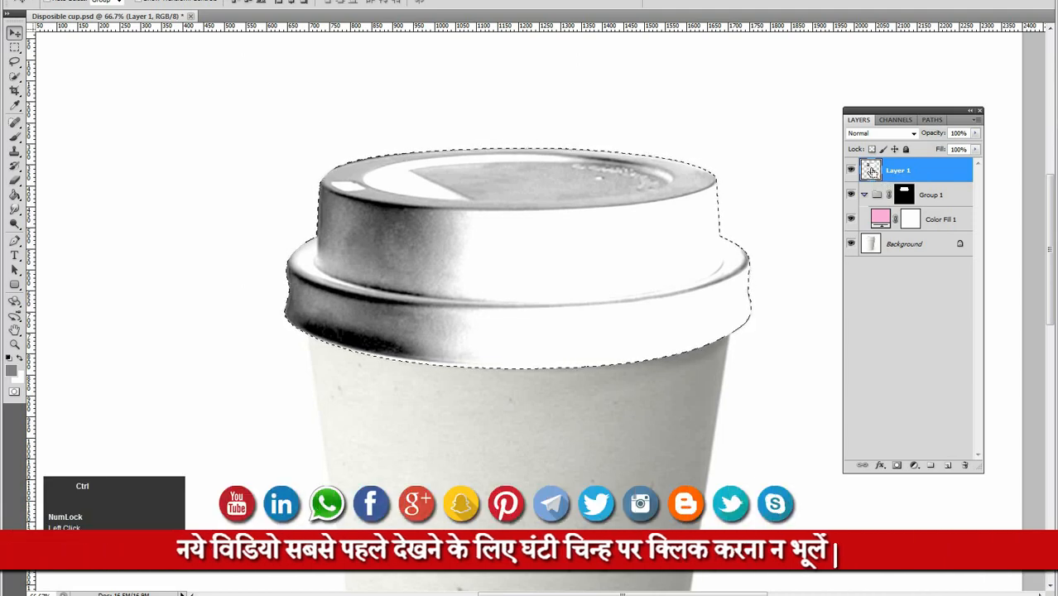
{"action": "left_click", "coordinate": [896, 119]}
{"action": "left_click", "coordinate": [858, 119]}
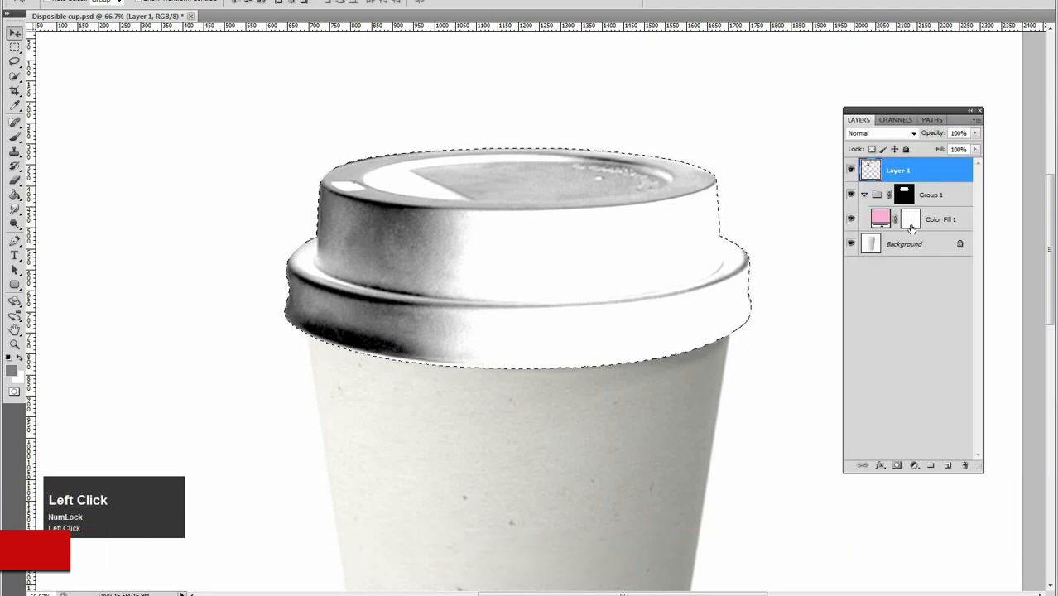
Make the Color Fill 1 mask channel visible and paste the high-contrast lid image into it in place.
{"action": "left_click", "coordinate": [911, 220]}
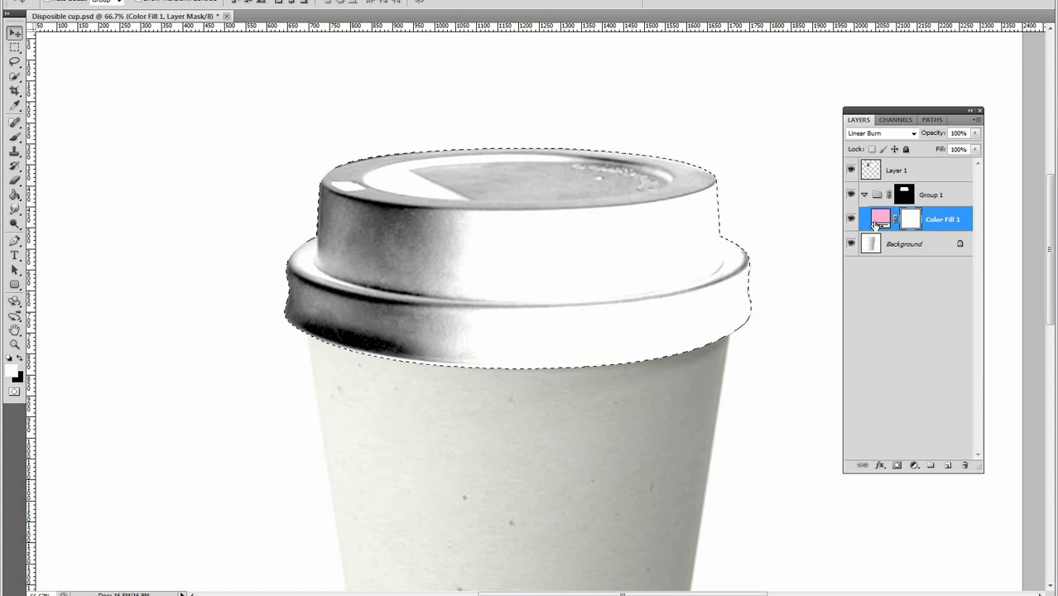
{"action": "left_click", "coordinate": [896, 119]}
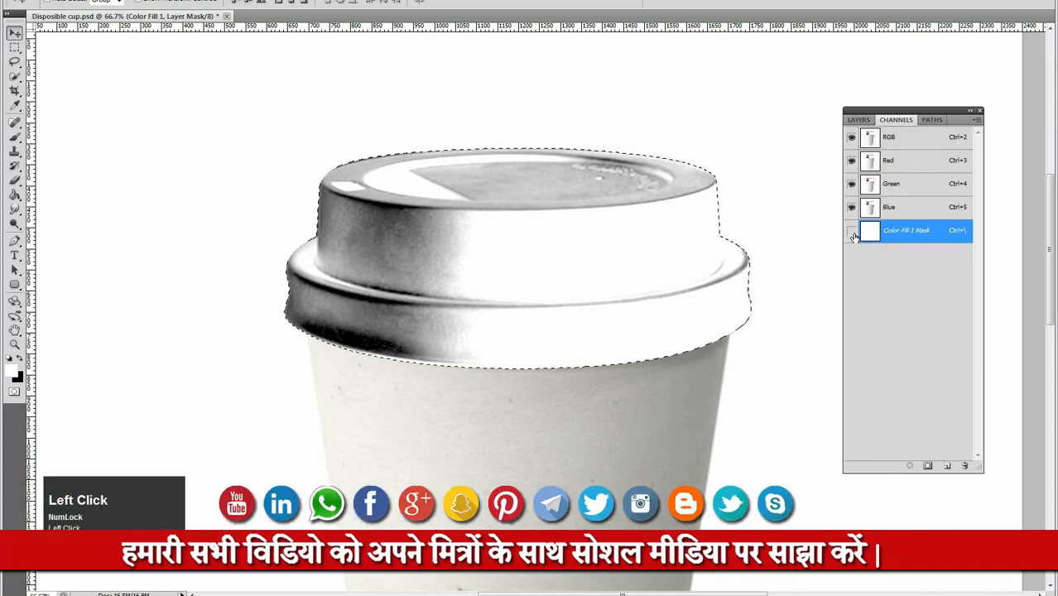
{"action": "left_click", "coordinate": [852, 231]}
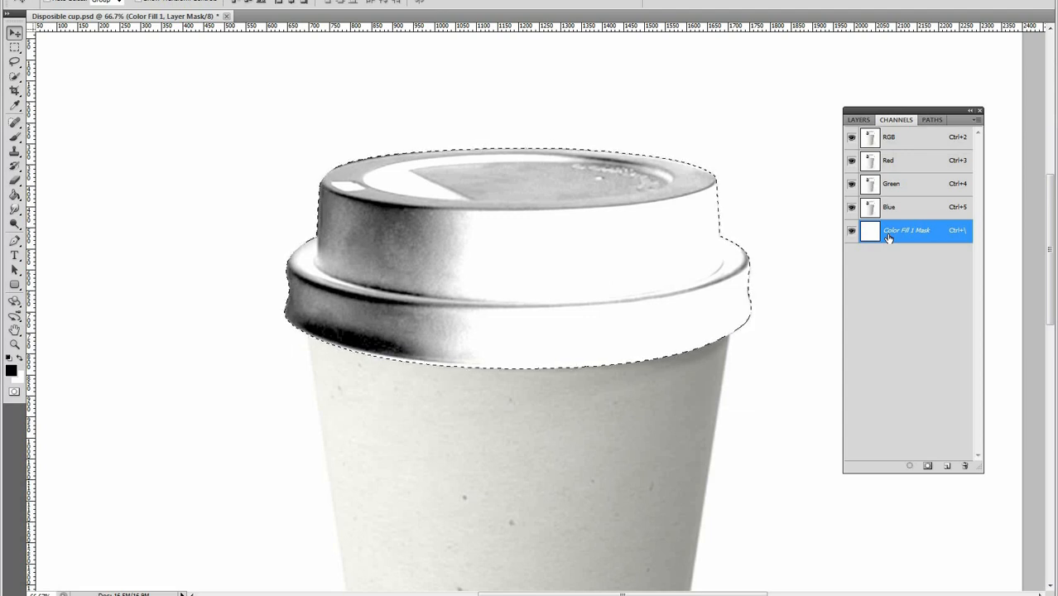
{"action": "left_click", "coordinate": [889, 237], "text": "ctrl+shift"}
{"action": "key", "text": "ctrl+shift+v"}
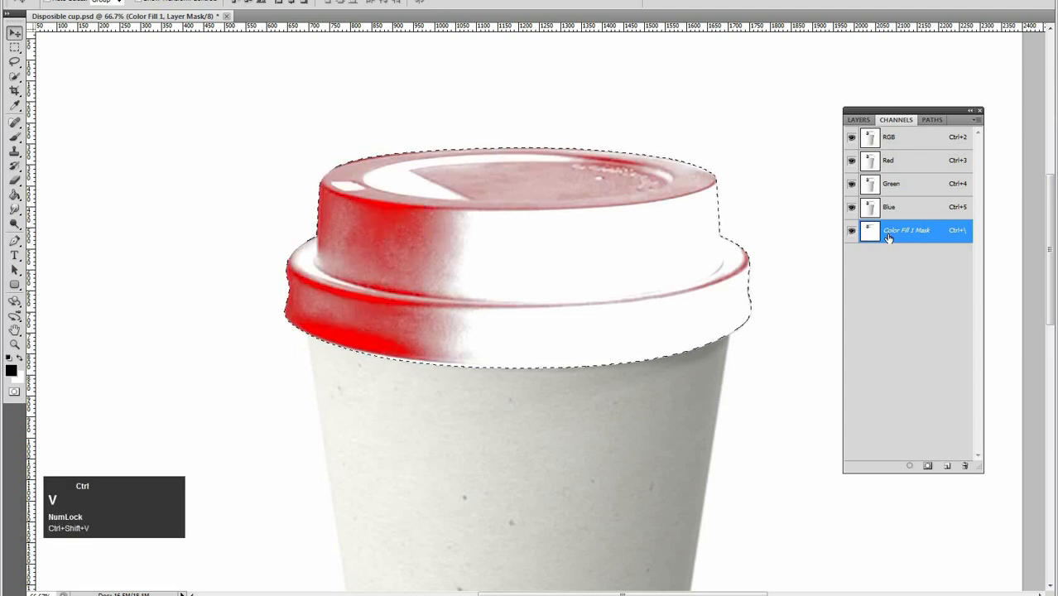
Hide Layer 1 to inspect the highlights on the pink lid, and delete that layer.
{"action": "left_click", "coordinate": [861, 120]}
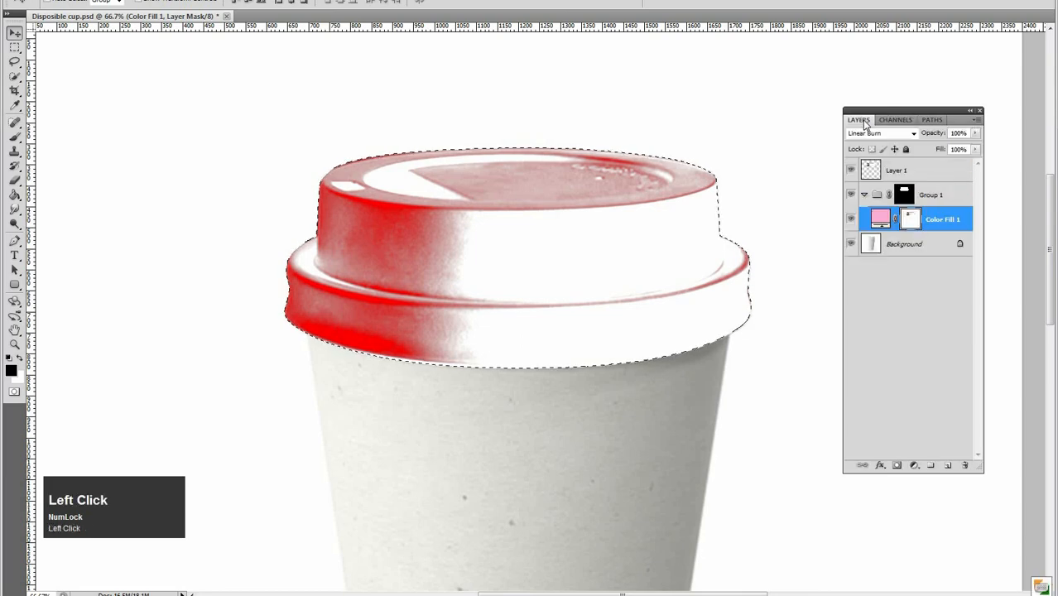
{"action": "left_click", "coordinate": [898, 174]}
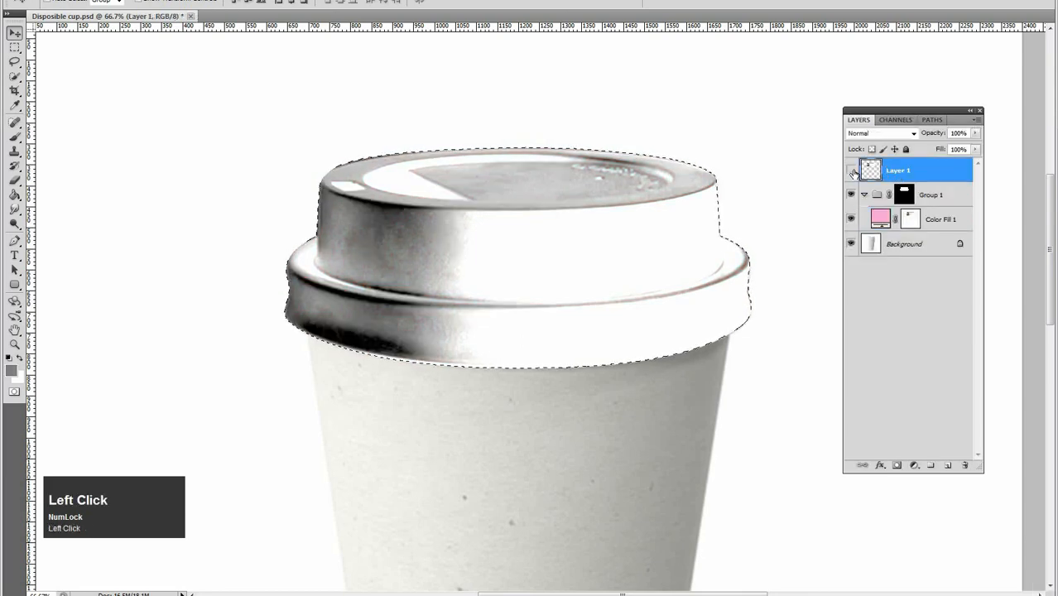
{"action": "left_click", "coordinate": [853, 172]}
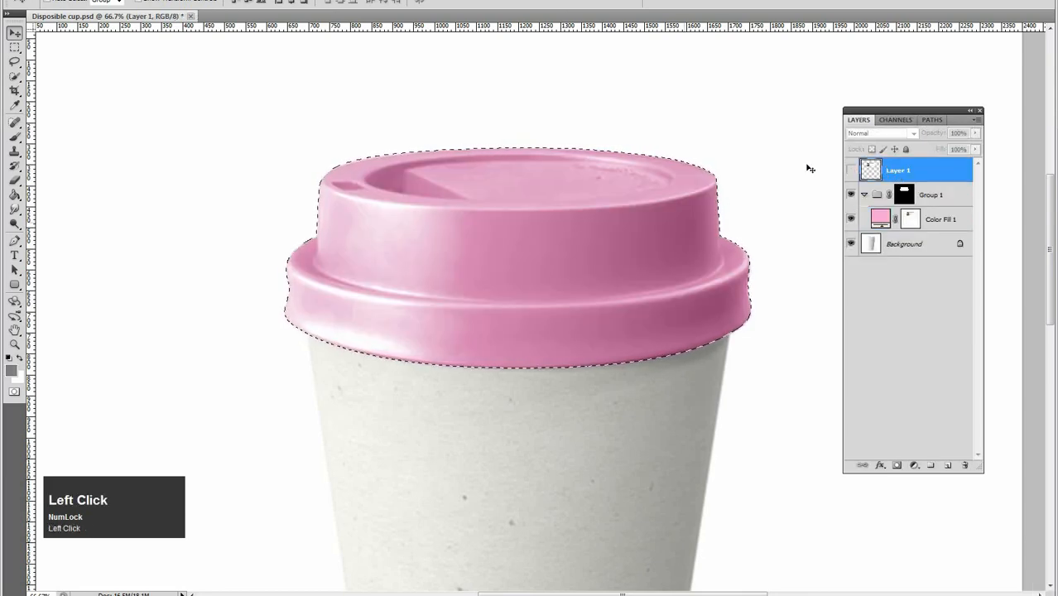
{"action": "left_click", "coordinate": [361, 307], "text": "ctrl"}
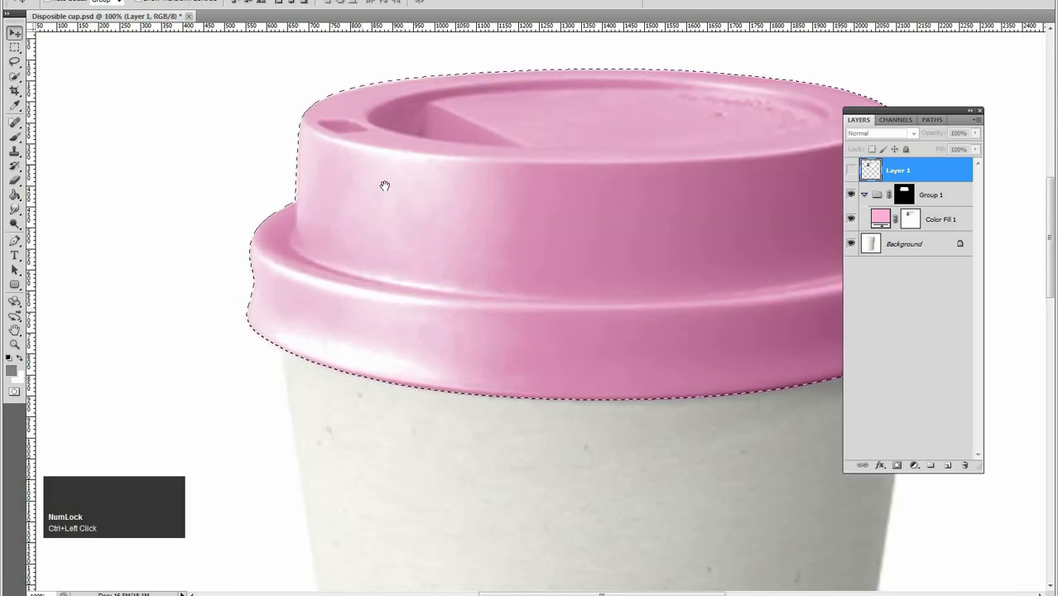
{"action": "left_click", "coordinate": [490, 242], "text": "alt"}
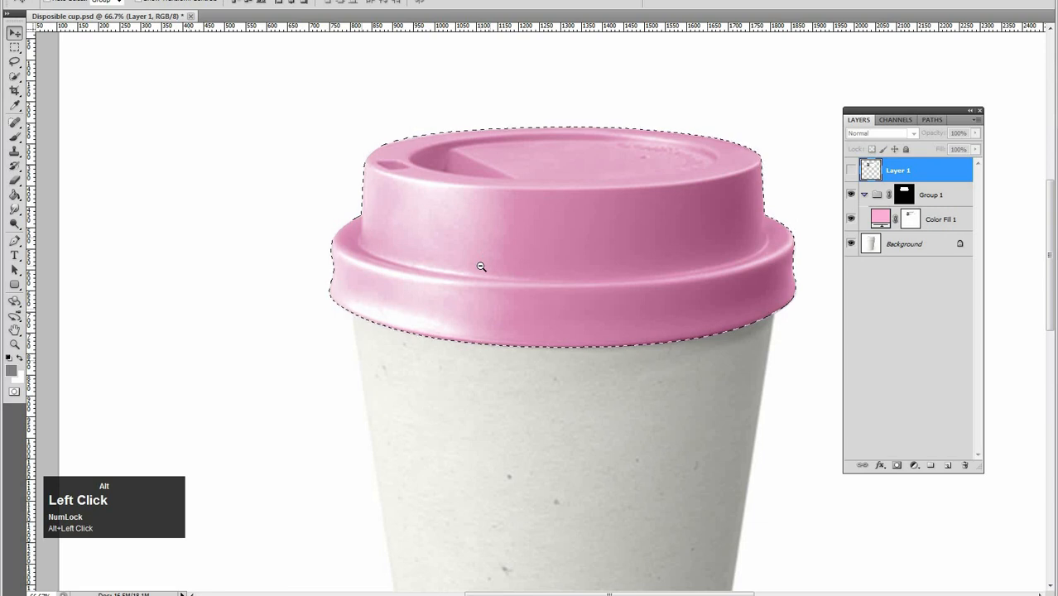
{"action": "left_click", "coordinate": [481, 266], "text": "alt"}
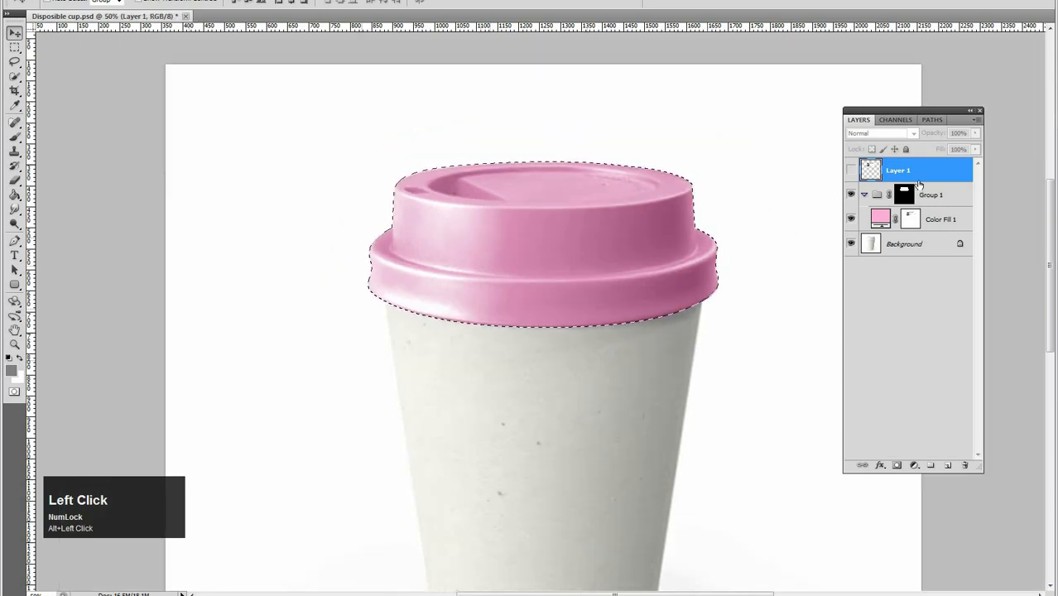
{"action": "left_click_drag", "start_coordinate": [918, 176], "coordinate": [965, 459]}
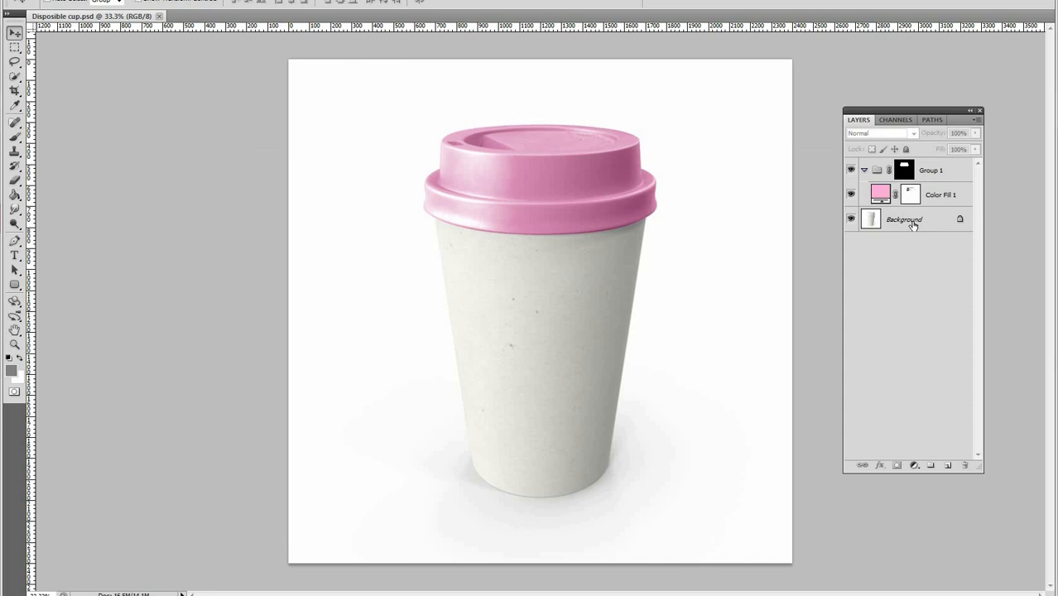
Add a new empty layer directly above the Background and collapse Group 1.
{"action": "left_click", "coordinate": [914, 224]}
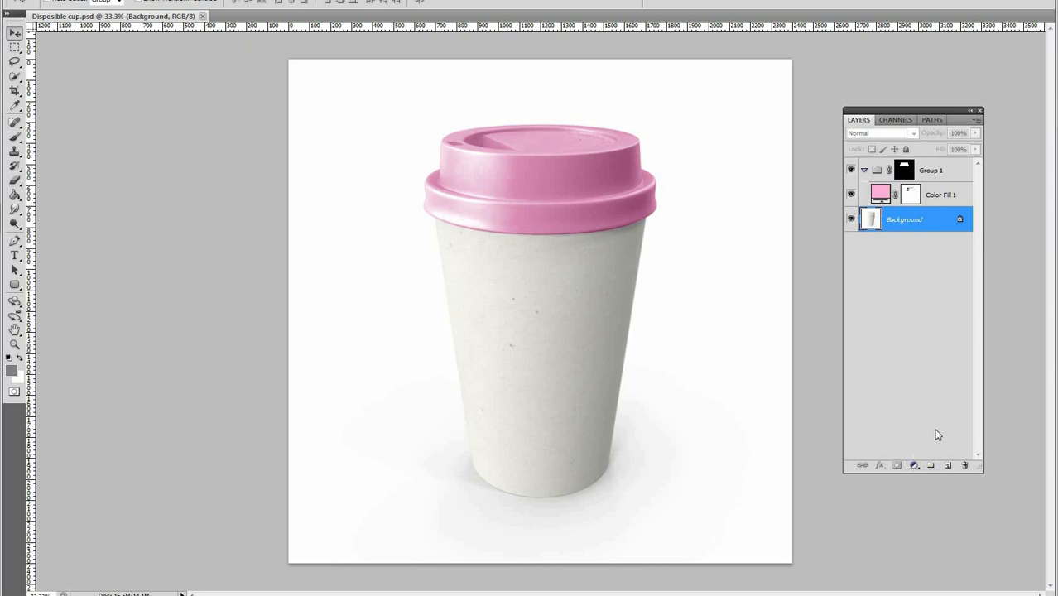
{"action": "left_click", "coordinate": [947, 468]}
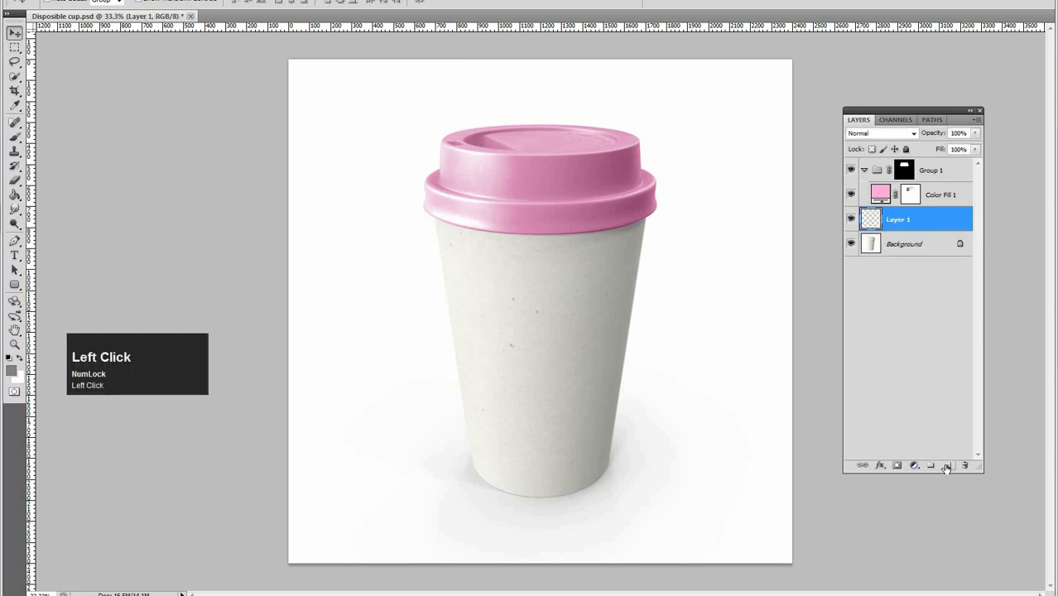
{"action": "left_click", "coordinate": [865, 171]}
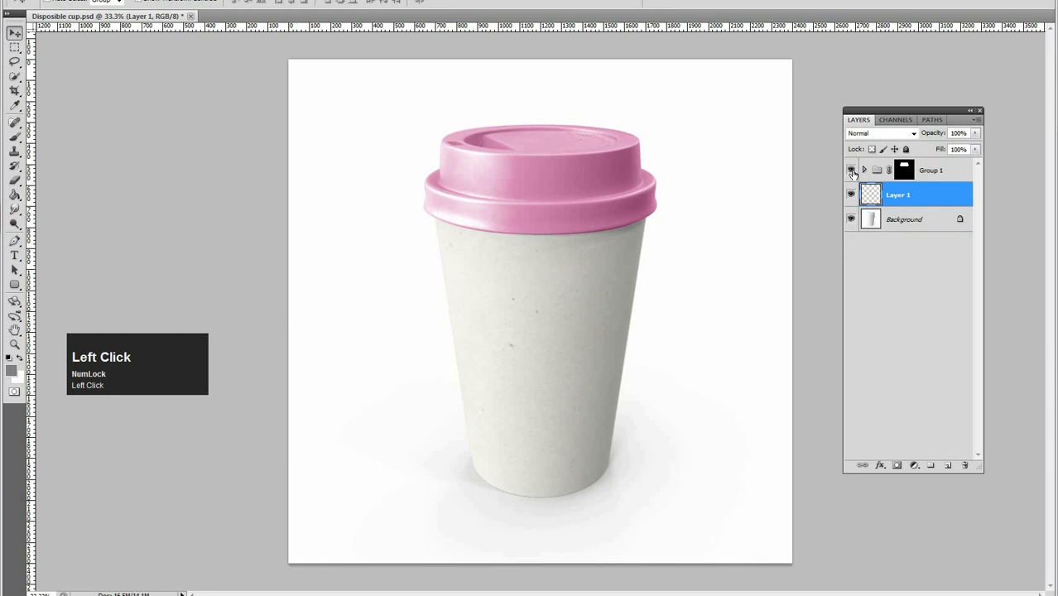
Compare the cup with and without the pink lid colour by toggling the visibility of Group 1.
{"action": "left_click", "coordinate": [852, 171]}
{"action": "left_click", "coordinate": [852, 172]}
{"action": "left_click", "coordinate": [853, 171]}
{"action": "left_click", "coordinate": [852, 172]}
{"action": "left_click", "coordinate": [853, 171]}
{"action": "left_click", "coordinate": [852, 172]}
{"action": "left_click", "coordinate": [853, 172]}
{"action": "left_click", "coordinate": [852, 172]}
{"action": "left_click", "coordinate": [852, 196]}
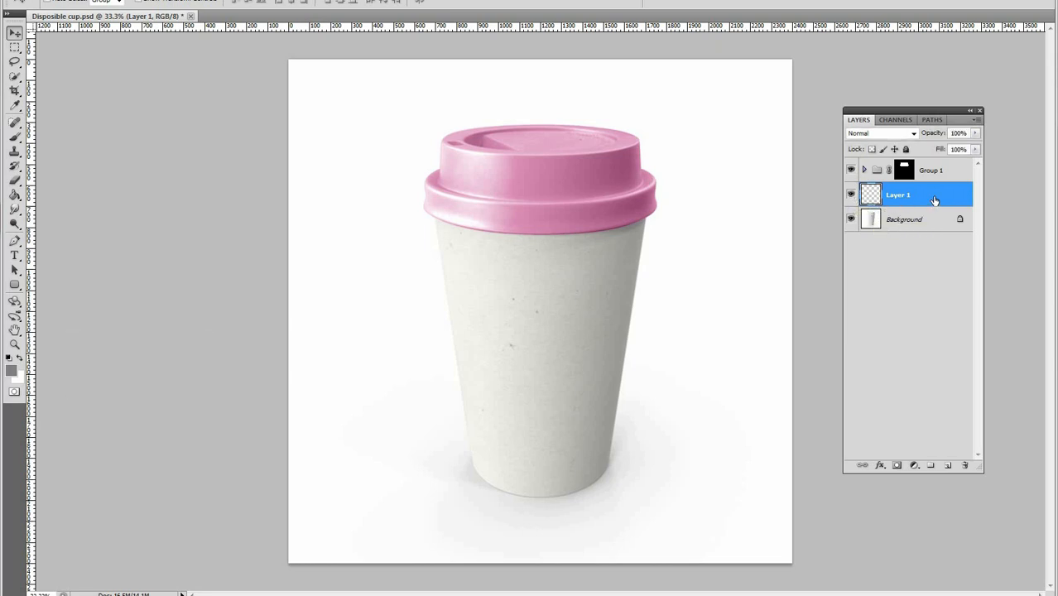
Convert the empty Layer 1 to a smart object.
{"action": "right_click", "coordinate": [935, 200]}
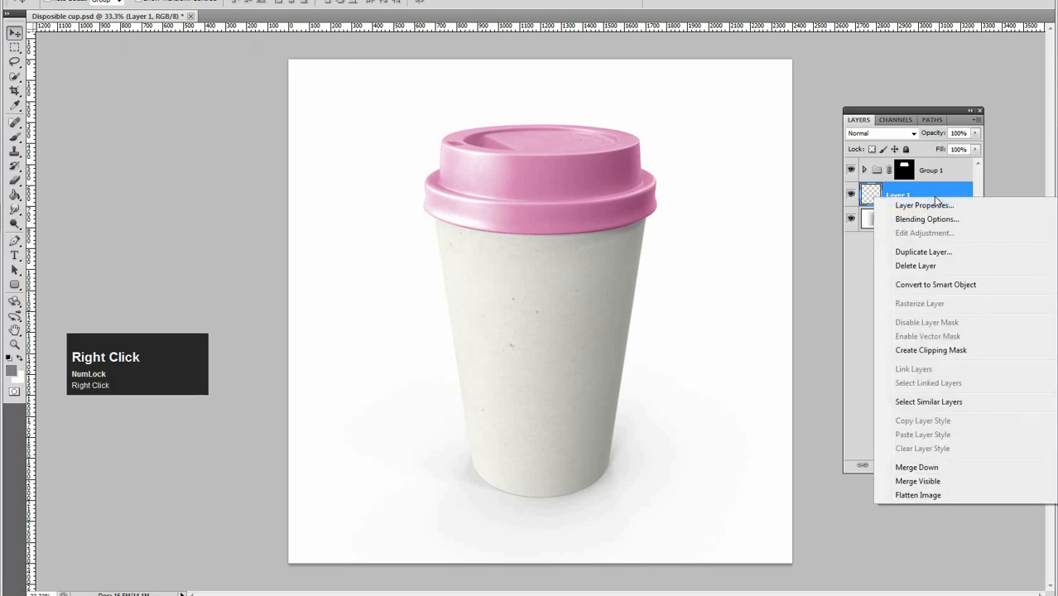
{"action": "left_click", "coordinate": [935, 197]}
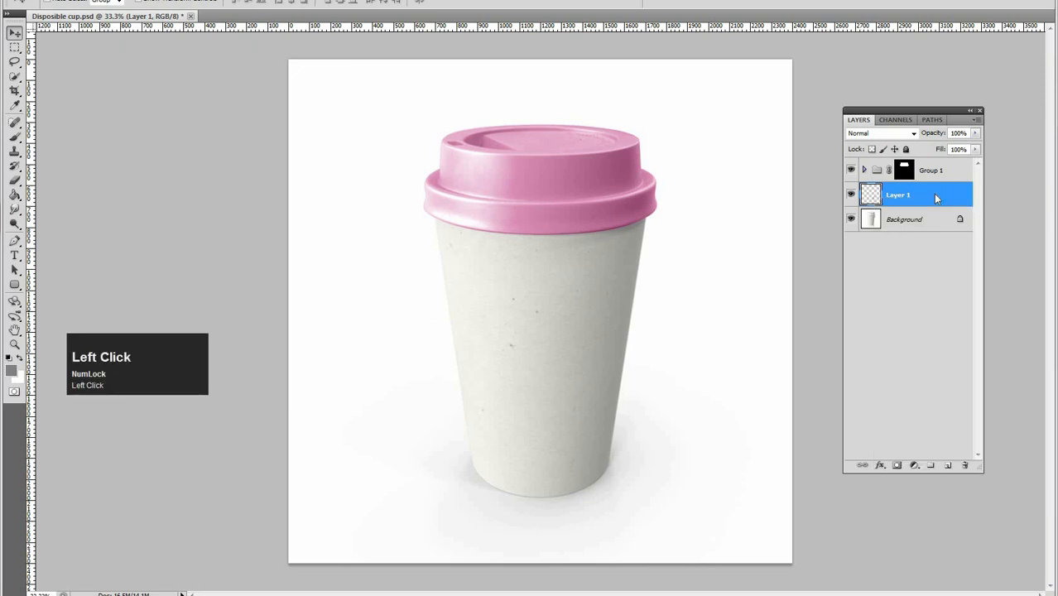
{"action": "right_click", "coordinate": [937, 199]}
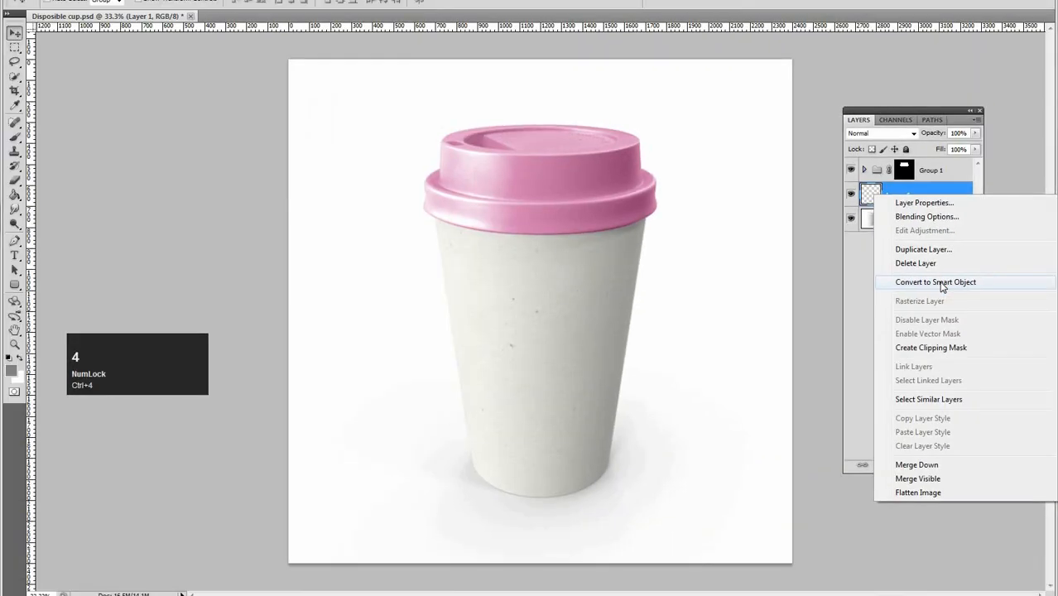
{"action": "left_click", "coordinate": [929, 282]}
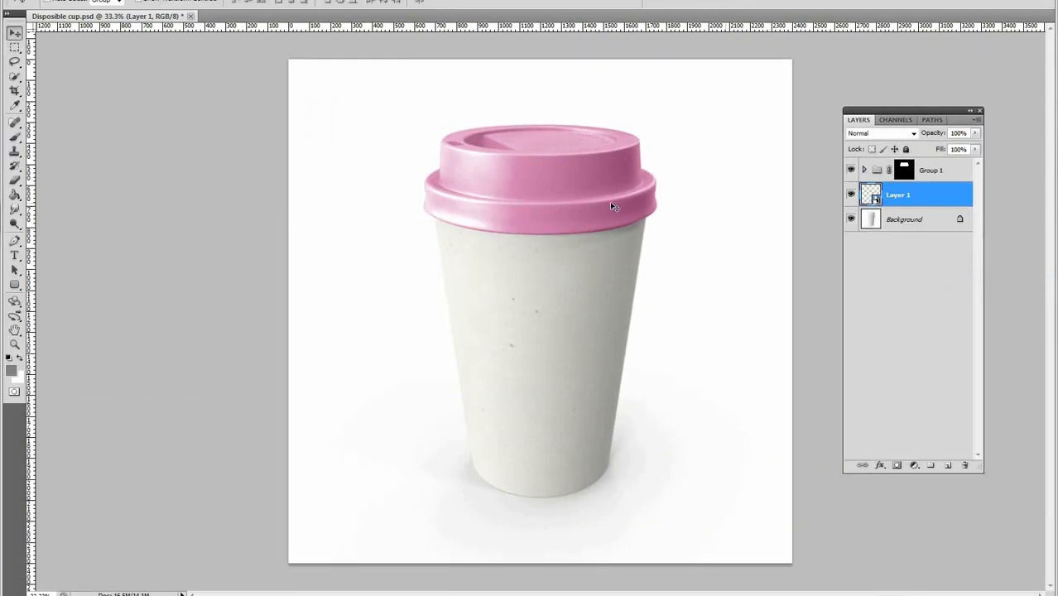
Measure a rectangular selection of about 1450 by 1550 px drawn around the cup body, and clear the selection.
{"action": "key", "text": "m"}
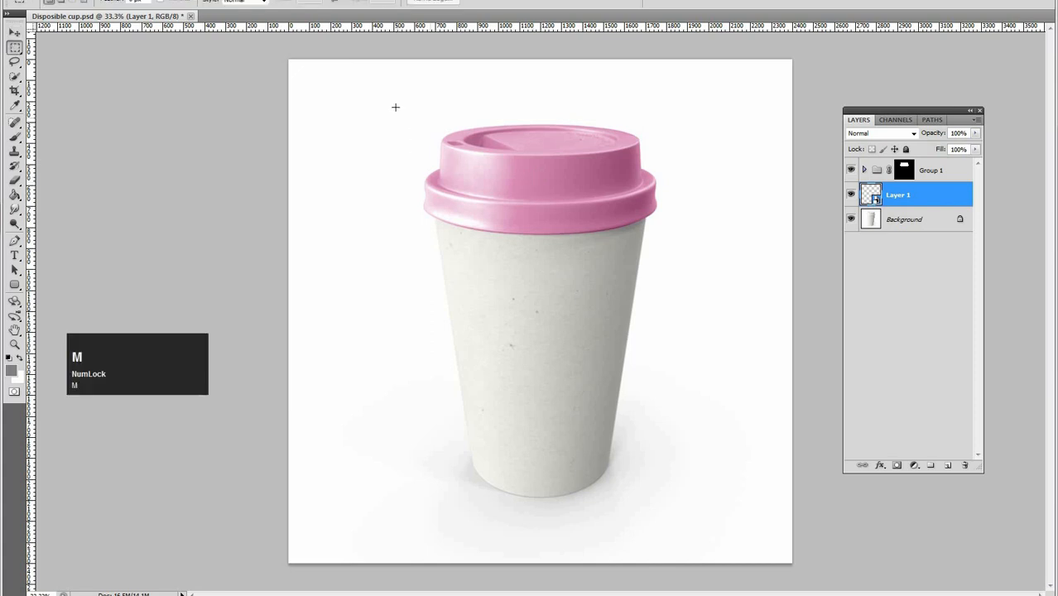
{"action": "left_click_drag", "start_coordinate": [396, 106], "coordinate": [675, 516]}
{"action": "key", "text": "space"}
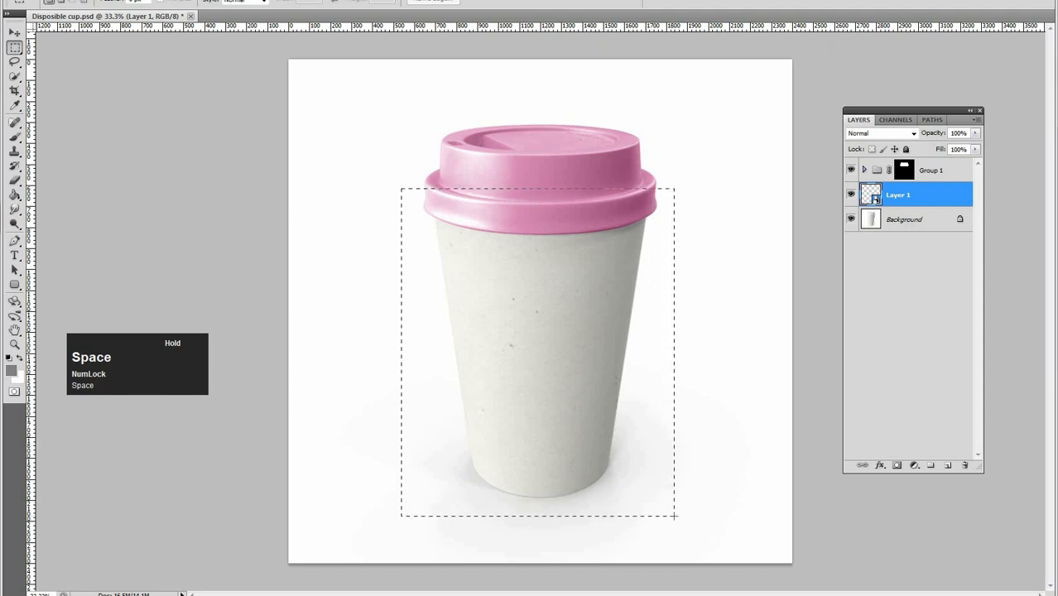
{"action": "mouse_move", "coordinate": [675, 516]}
{"action": "left_mouse_down"}
{"action": "mouse_move", "coordinate": [656, 516]}
{"action": "mouse_move", "coordinate": [687, 515]}
{"action": "left_mouse_up"}
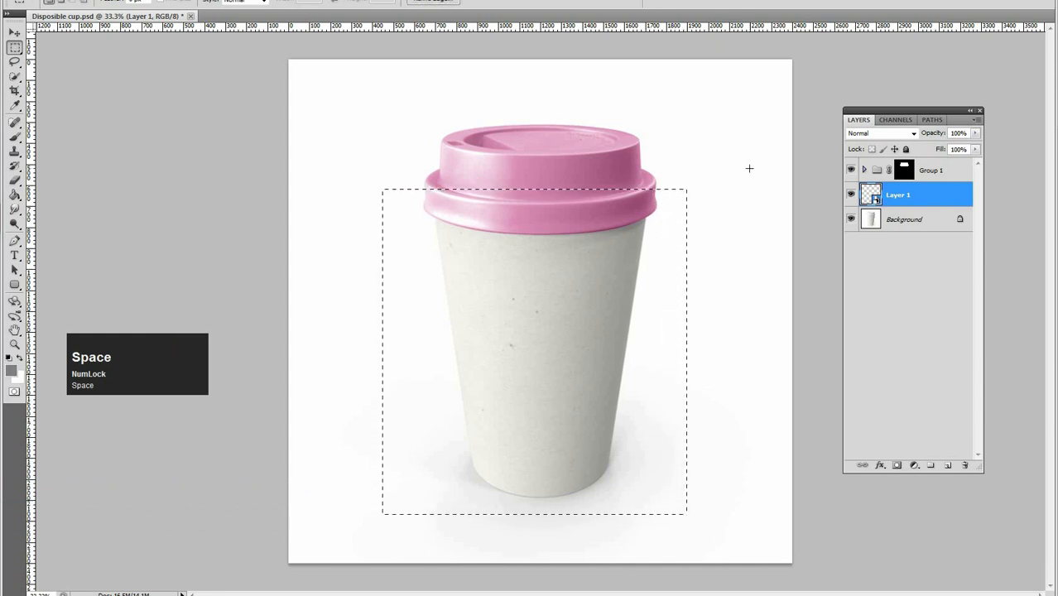
{"action": "key", "text": "F8"}
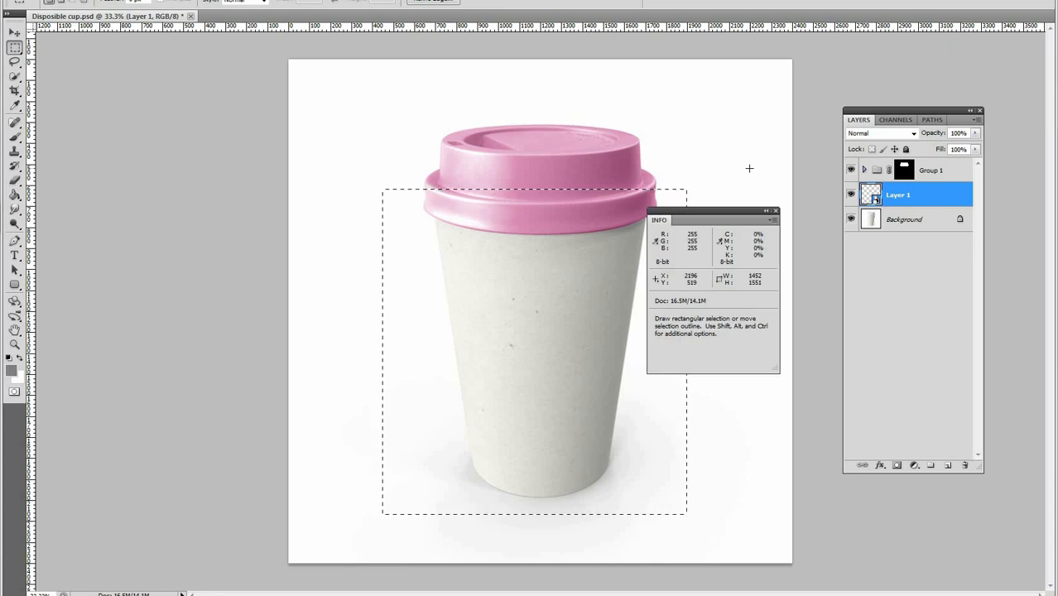
{"action": "key", "text": "ctrl"}
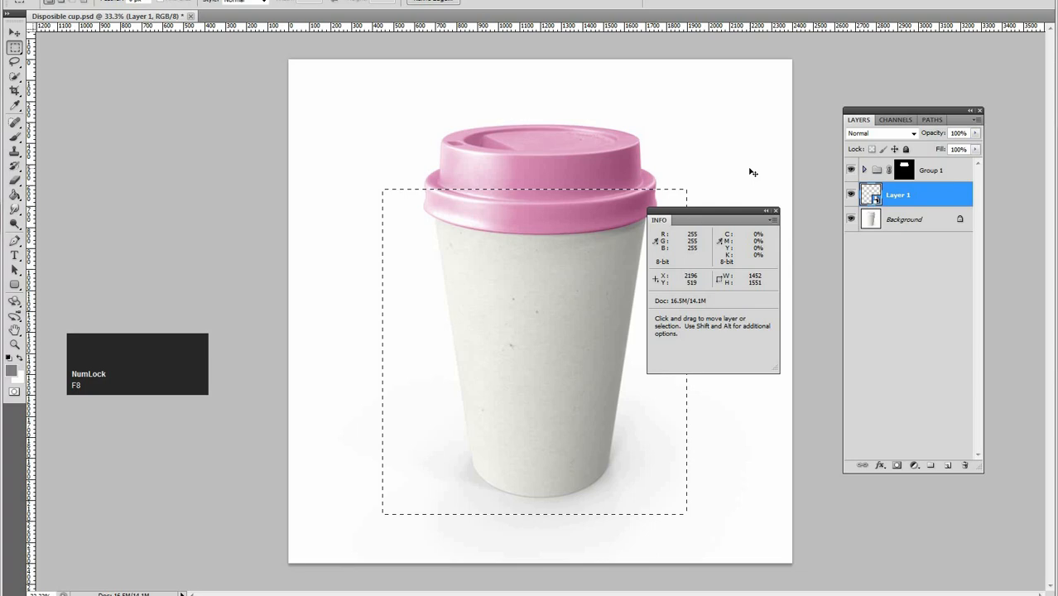
{"action": "key", "text": "ctrl"}
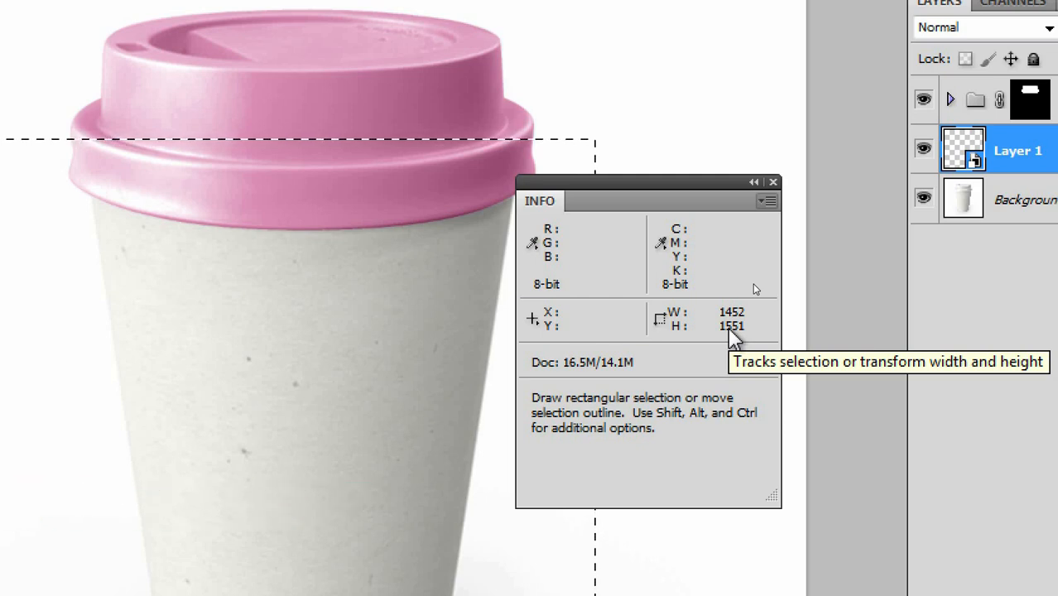
{"action": "key", "text": "v"}
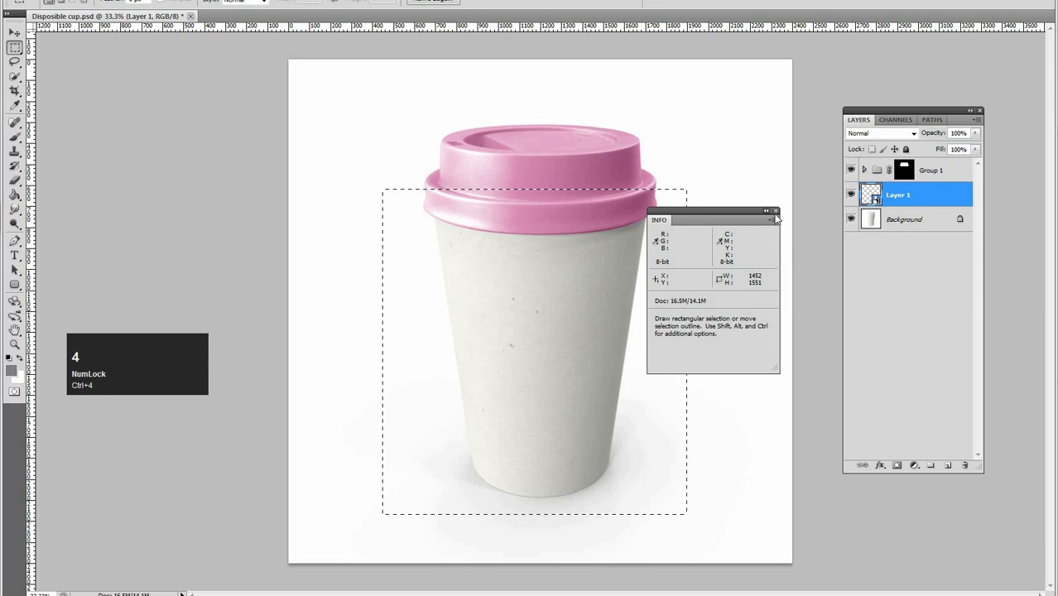
{"action": "left_click", "coordinate": [782, 191]}
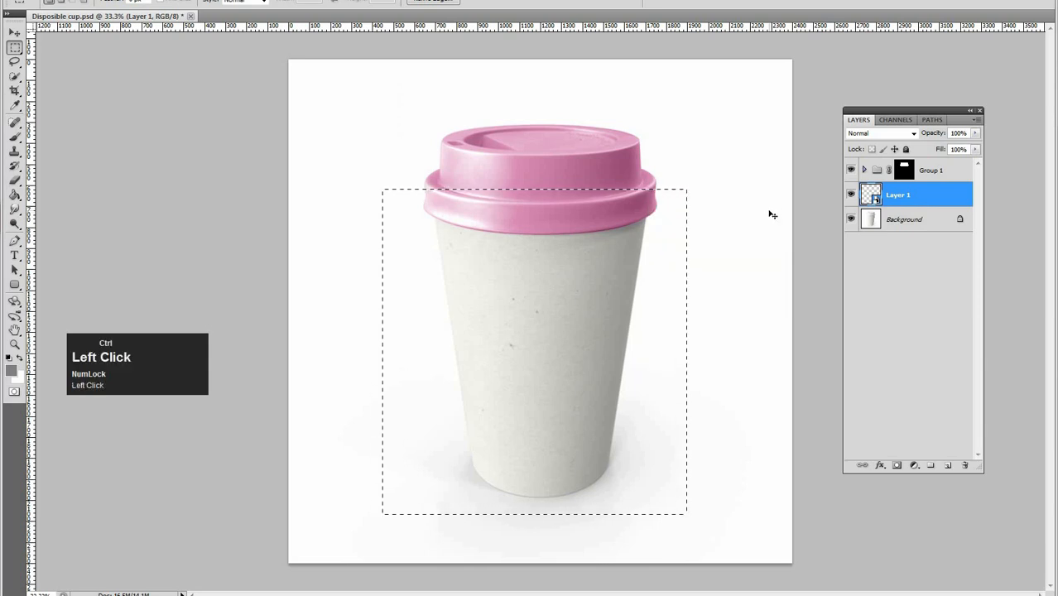
{"action": "key", "text": "ctrl+d"}
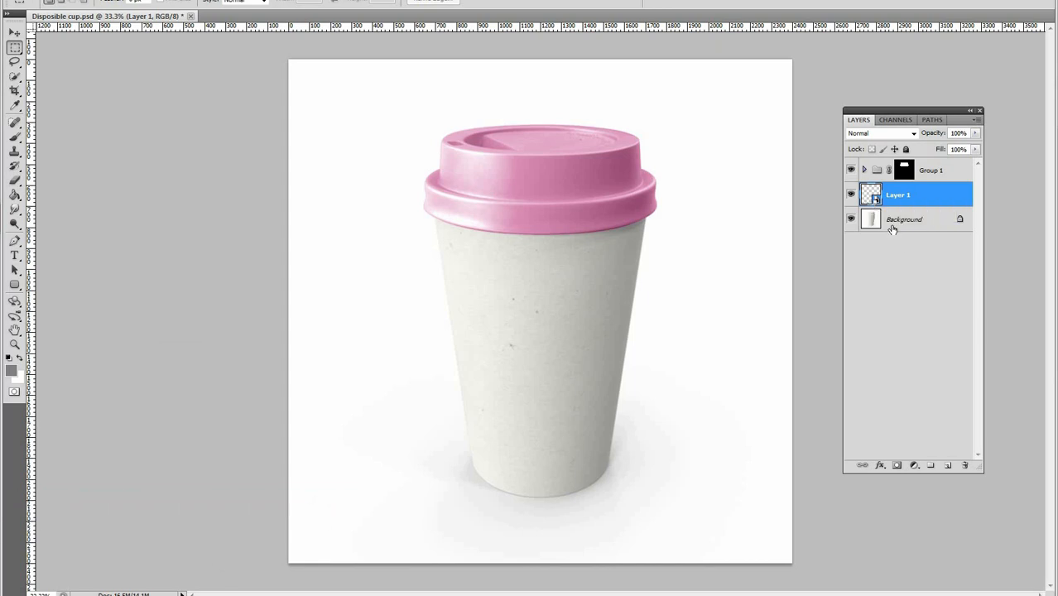
Rename the smart object layer as Your Art.
{"action": "left_click", "coordinate": [867, 204]}
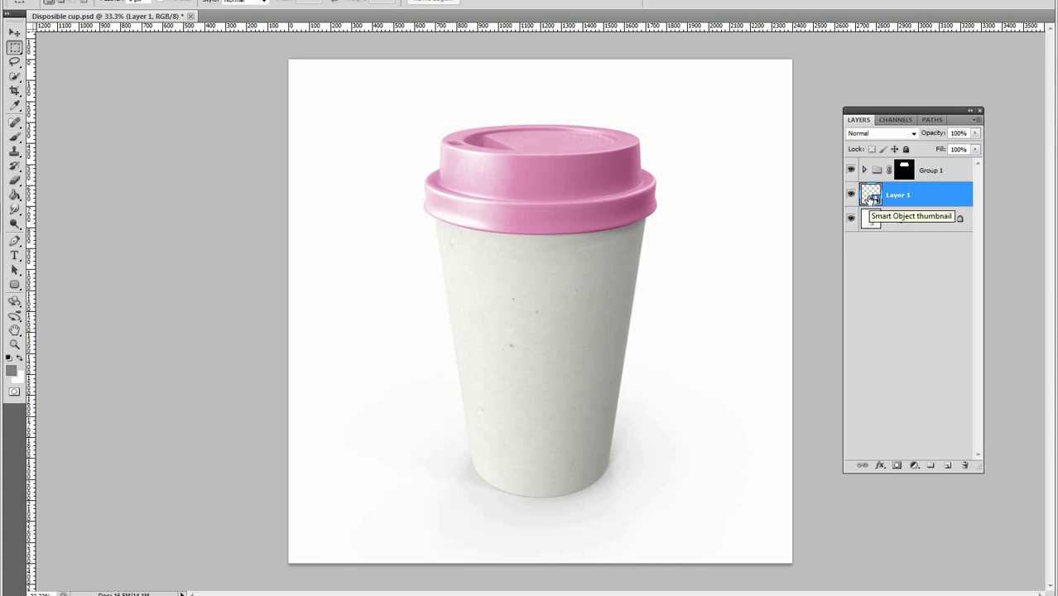
{"action": "double_click", "coordinate": [900, 196]}
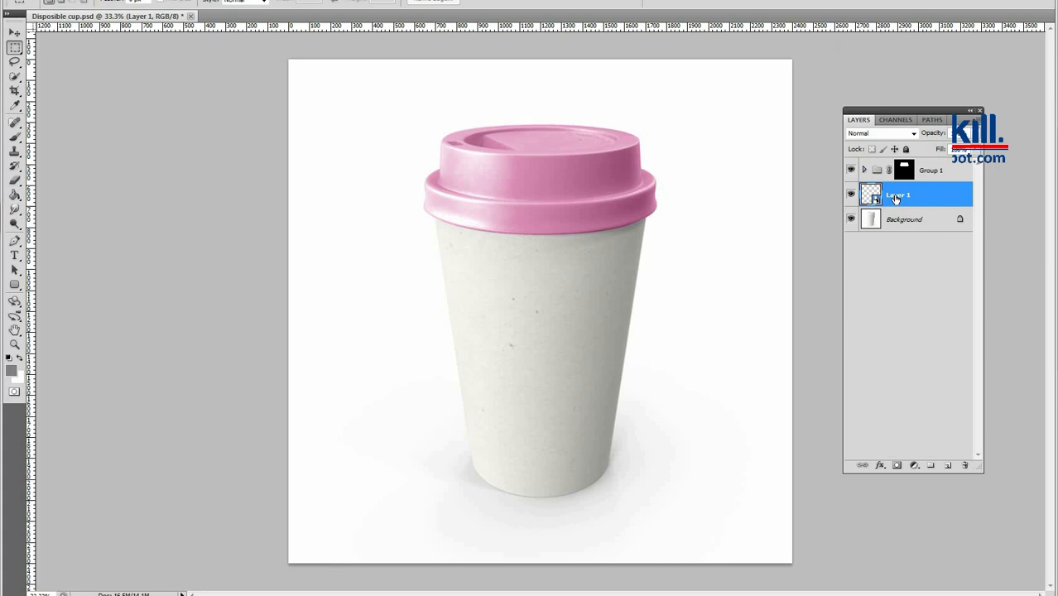
{"action": "type", "text": "Your A"}
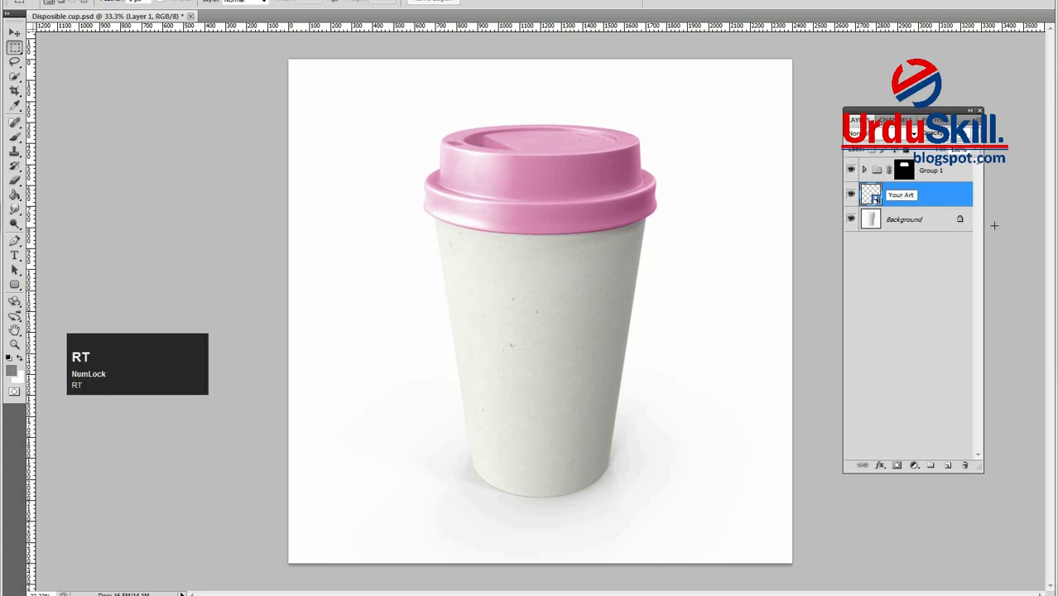
{"action": "type", "text": "rt"}
{"action": "left_click", "coordinate": [920, 207]}
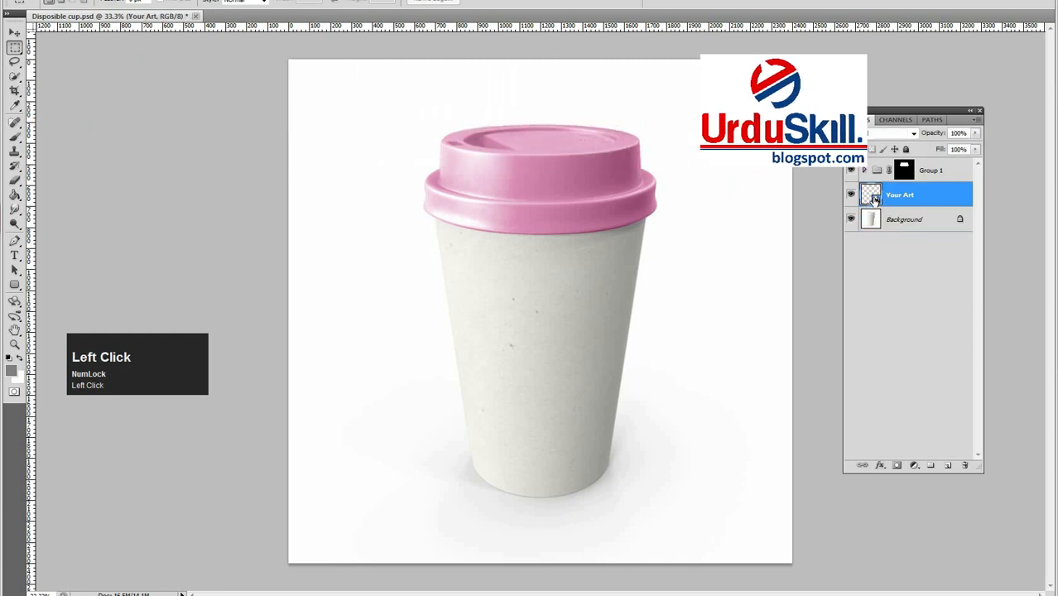
Open the contents of the Your Art smart object for editing in its own document.
{"action": "double_click", "coordinate": [871, 196]}
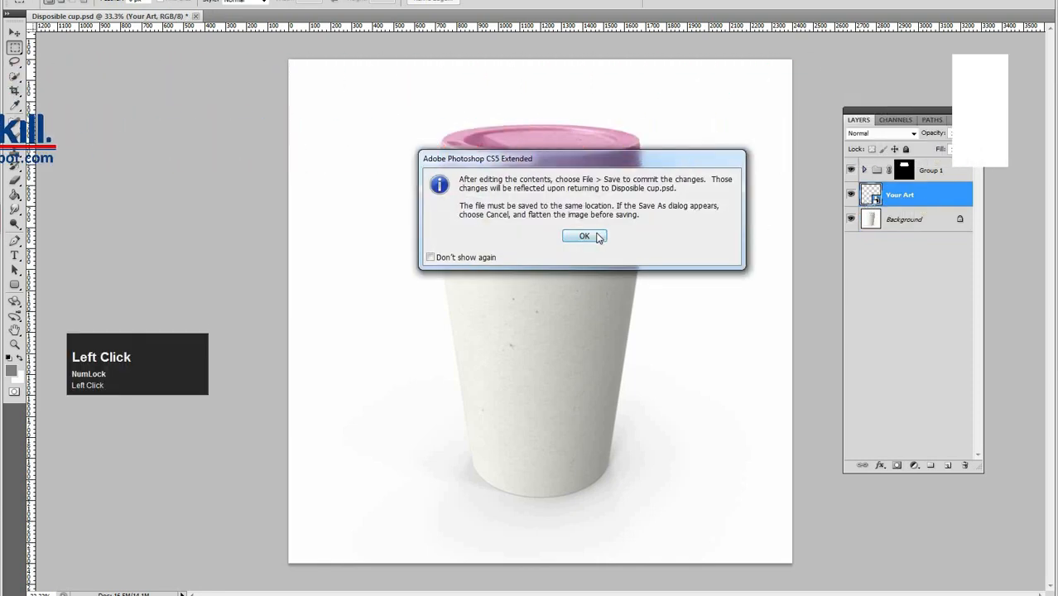
{"action": "left_click", "coordinate": [598, 238]}
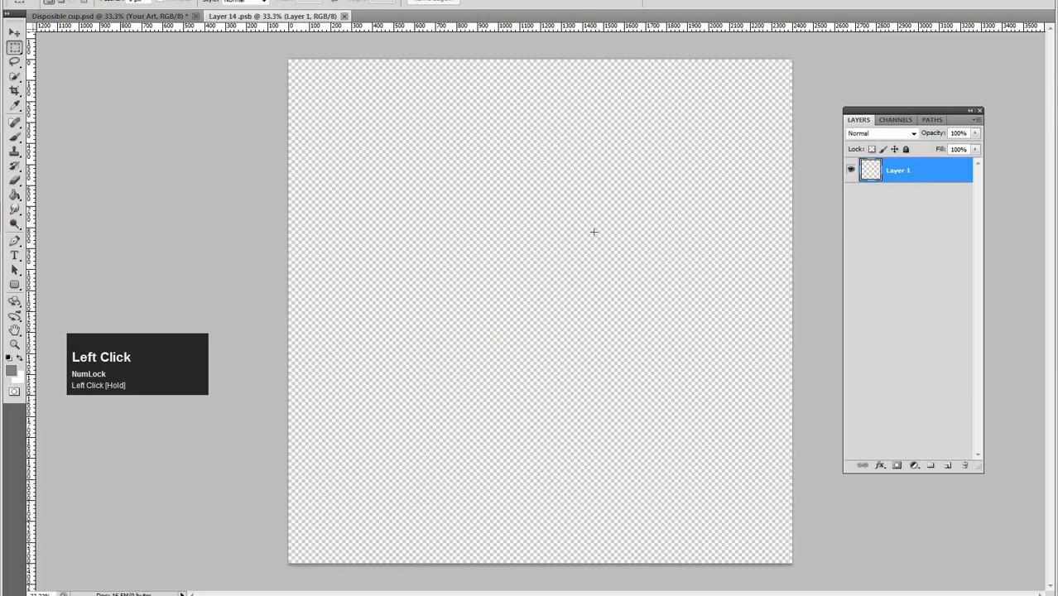
{"action": "left_click", "coordinate": [126, 18]}
{"action": "left_click", "coordinate": [261, 17]}
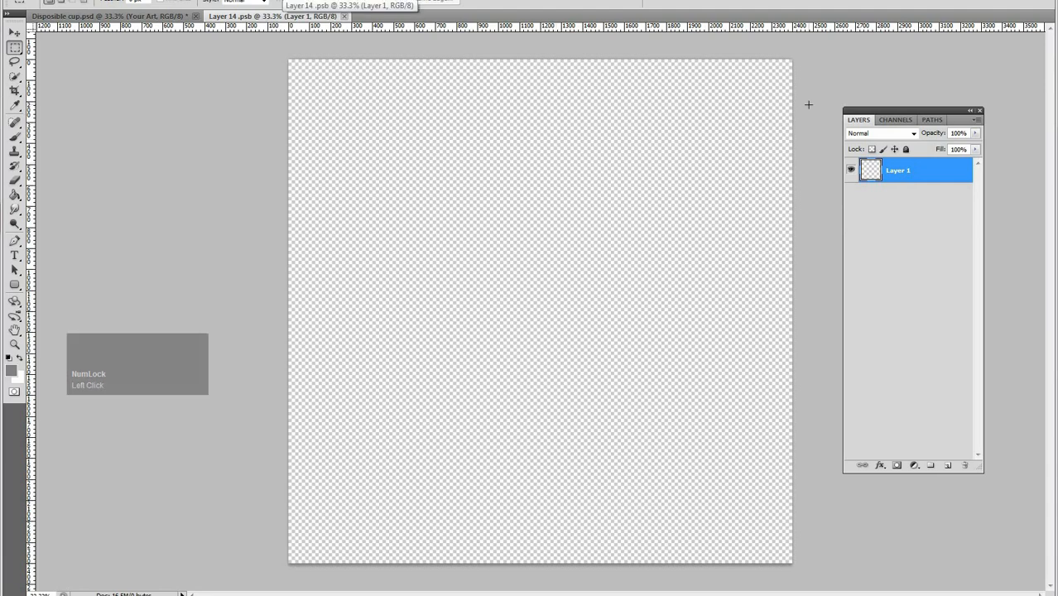
Resize the smart object document to 1450 by 1550 pixels without constrained proportions, and save it.
{"action": "key", "text": "d"}
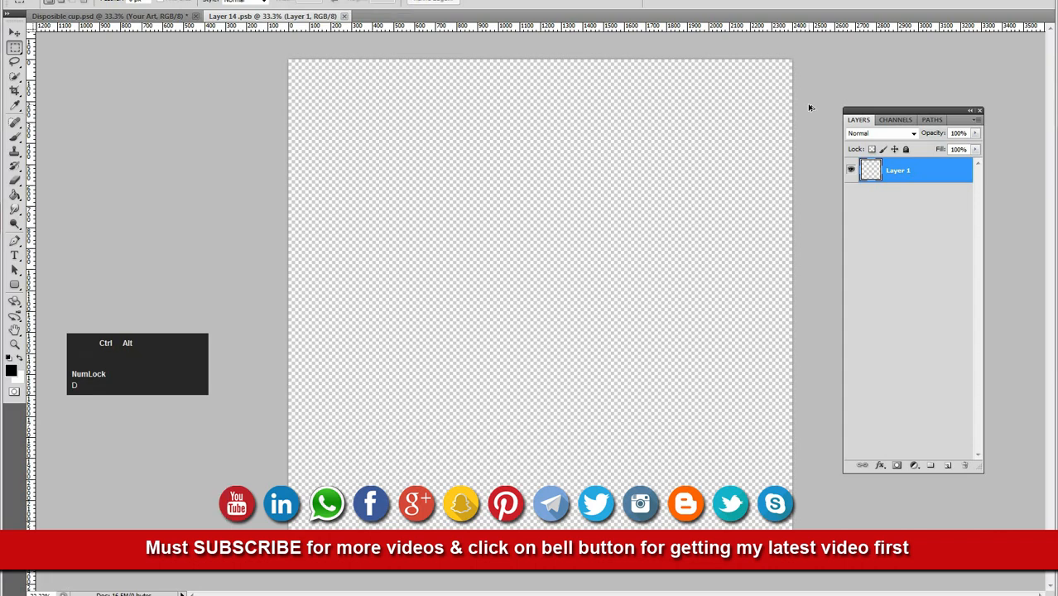
{"action": "key", "text": "ctrl+alt+i"}
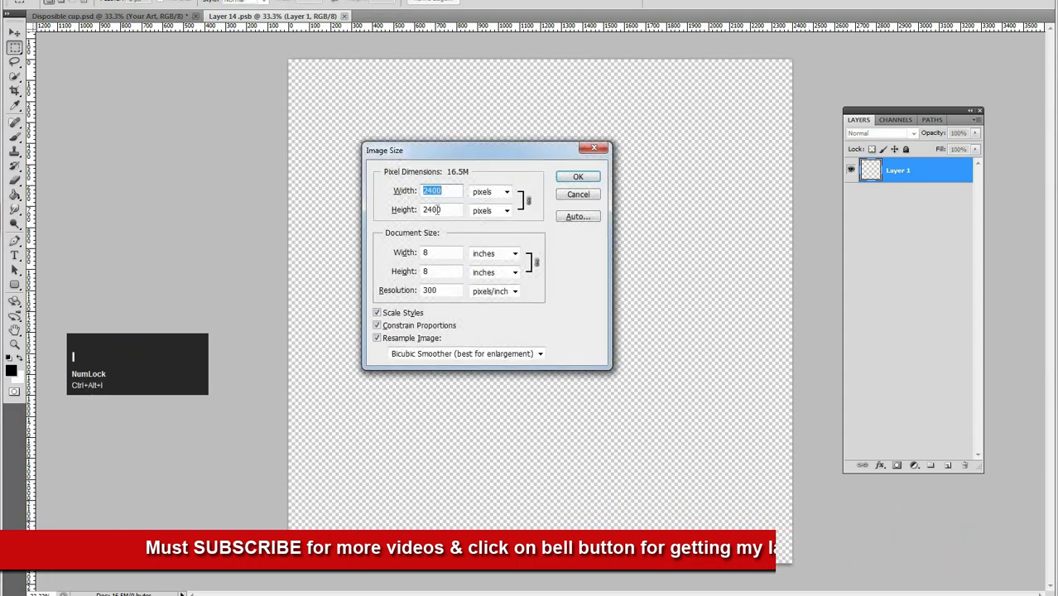
{"action": "left_click_drag", "start_coordinate": [452, 194], "coordinate": [369, 193]}
{"action": "type", "text": "15"}
{"action": "key", "text": "BackSpace"}
{"action": "type", "text": "450"}
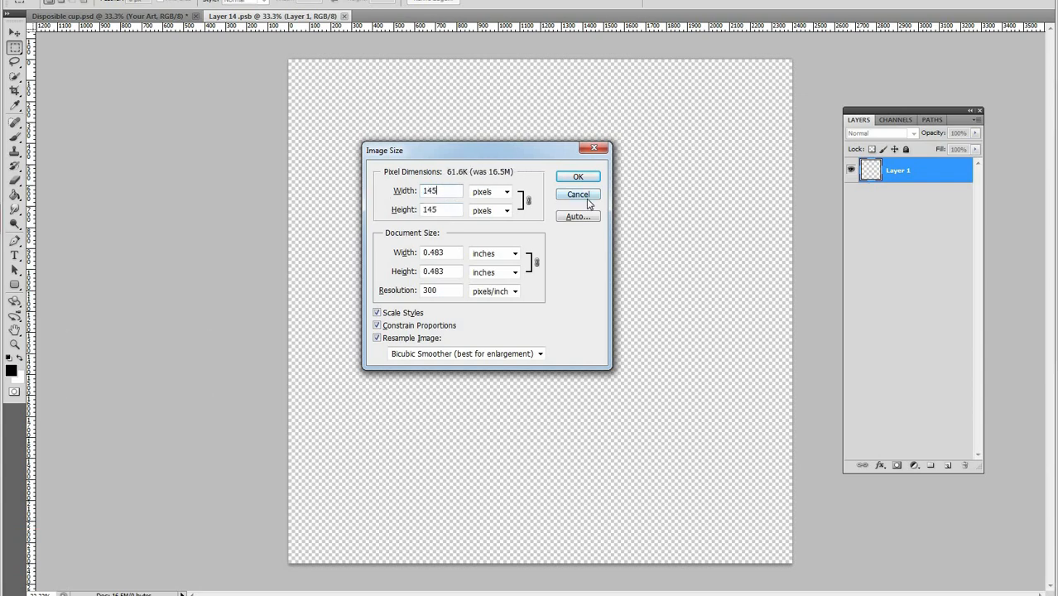
{"action": "left_click", "coordinate": [429, 329]}
{"action": "left_click_drag", "start_coordinate": [449, 212], "coordinate": [406, 212]}
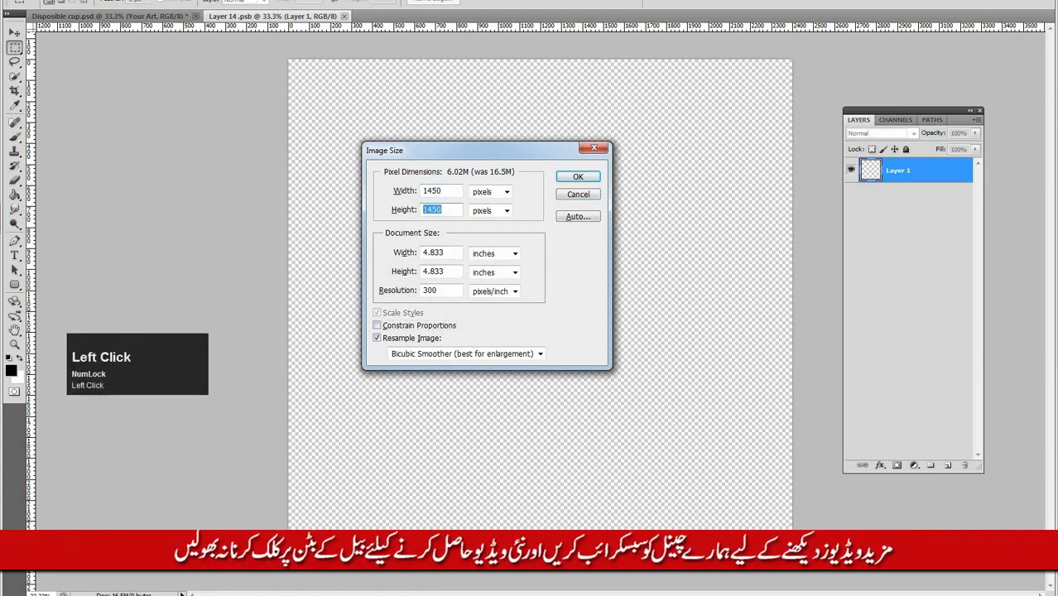
{"action": "type", "text": "1550"}
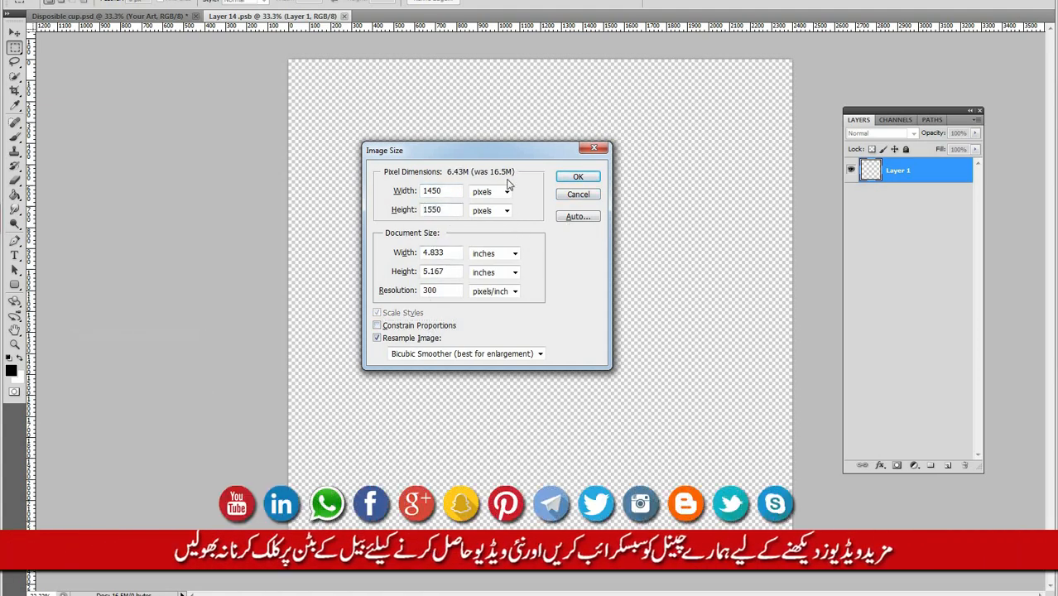
{"action": "left_click", "coordinate": [578, 179]}
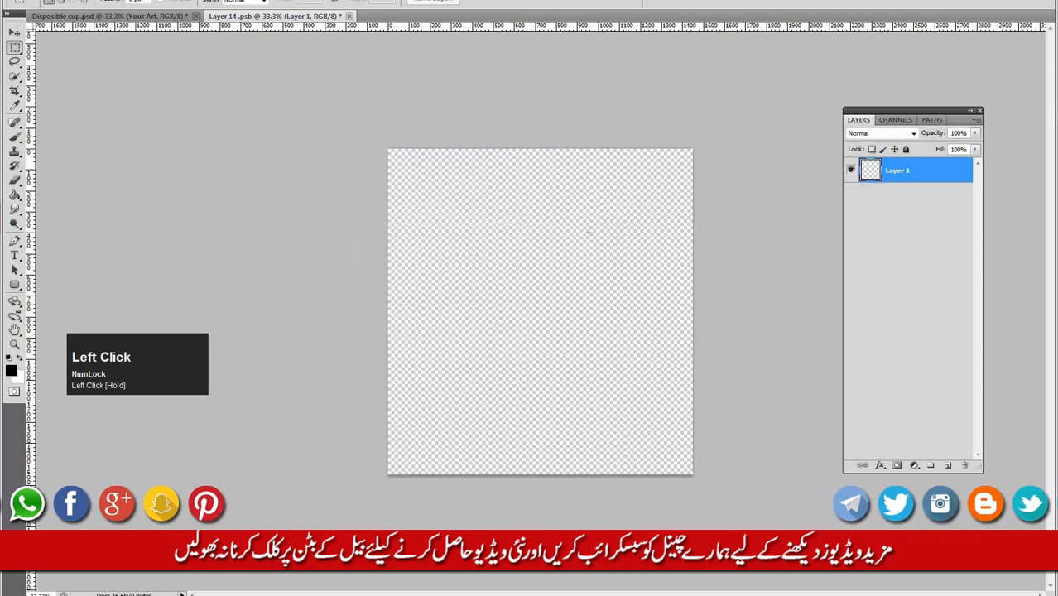
{"action": "key", "text": "space"}
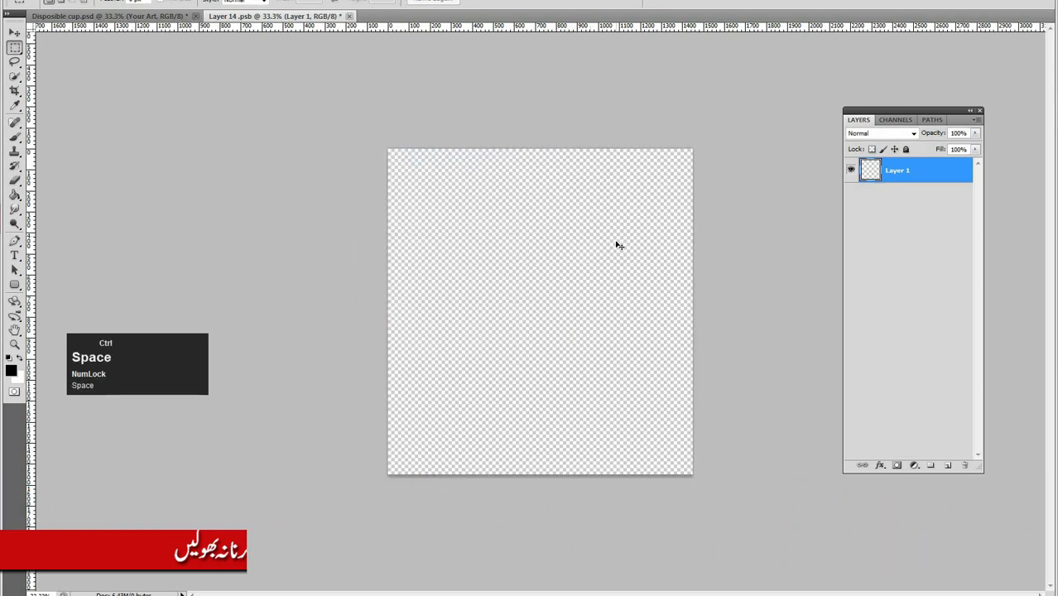
{"action": "key", "text": "ctrl+s"}
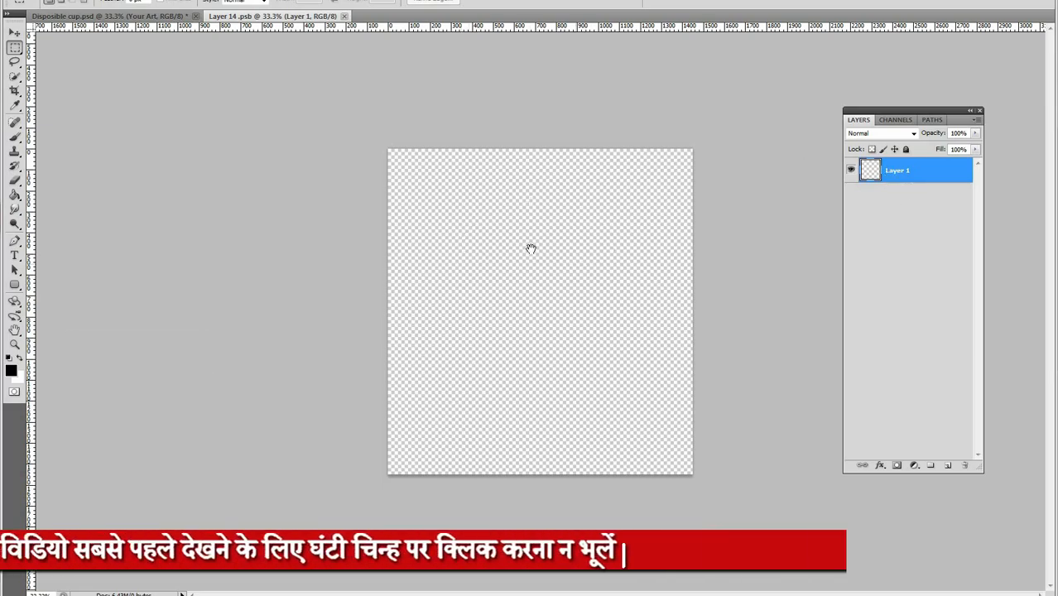
Set the foreground colour to a bright red for the artwork in the smart object document.
{"action": "left_click", "coordinate": [504, 189], "text": "ctrl"}
{"action": "left_click", "coordinate": [414, 139]}
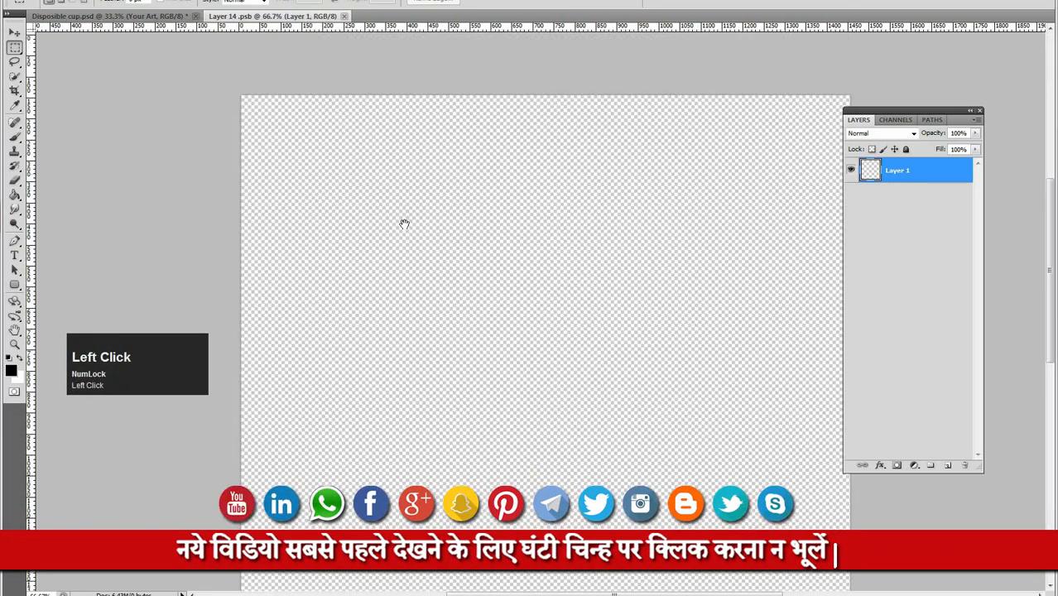
{"action": "left_click", "coordinate": [12, 370]}
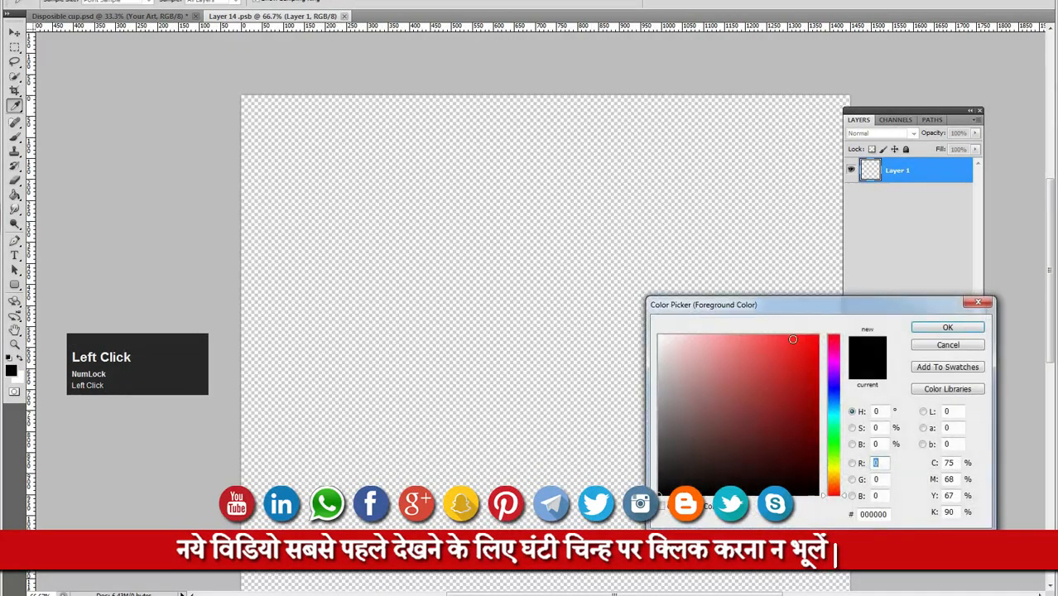
{"action": "left_click", "coordinate": [791, 342]}
{"action": "left_click", "coordinate": [925, 329]}
{"action": "left_click", "coordinate": [485, 207], "text": "ctrl"}
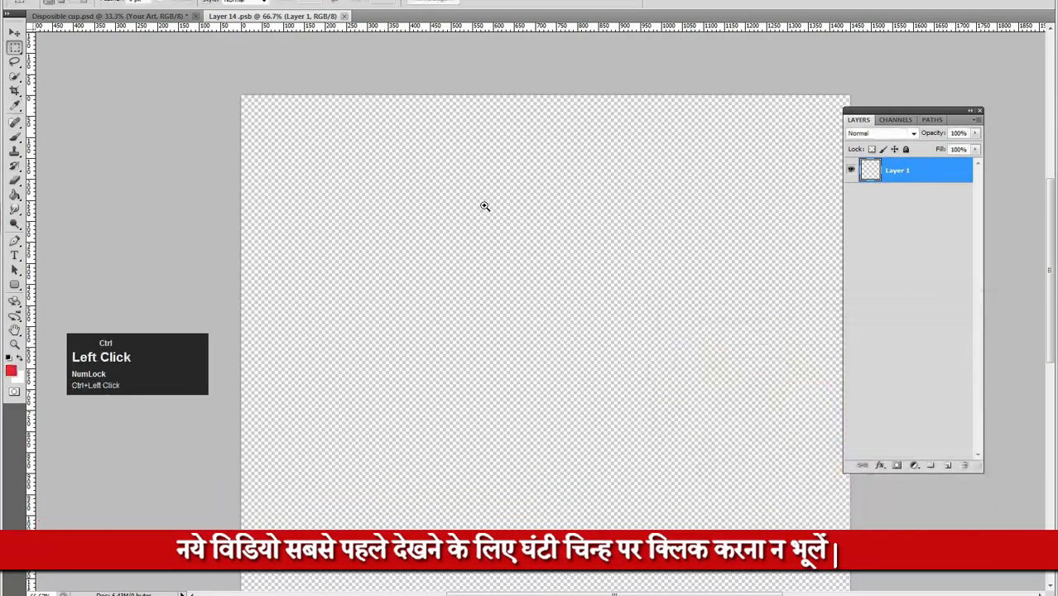
Make a small circular selection filled with the red foreground colour, then duplicate it to the right and invert the copy to cyan.
{"action": "left_click", "coordinate": [495, 187]}
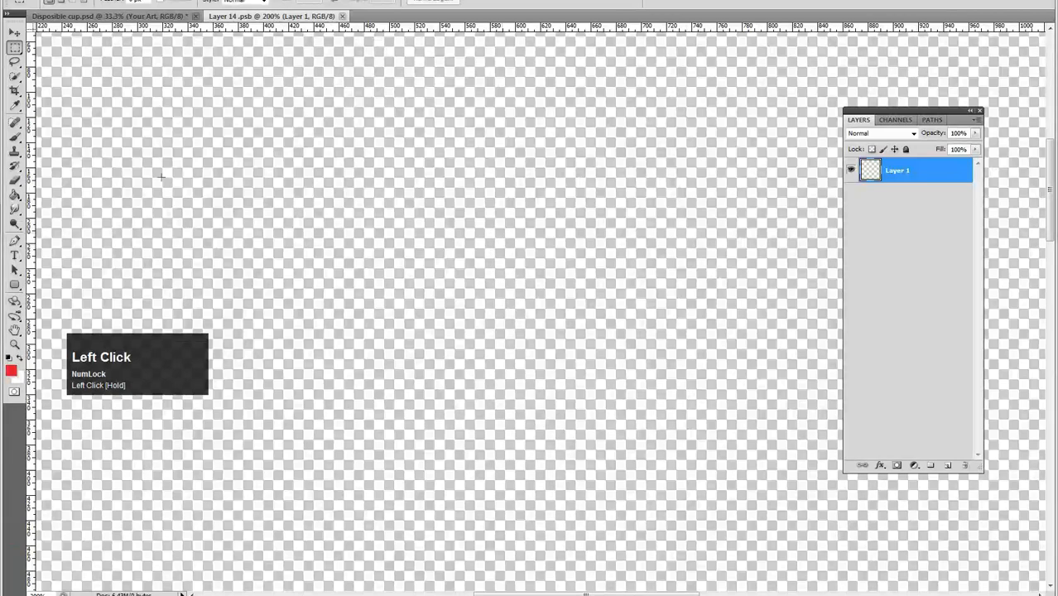
{"action": "left_click", "coordinate": [14, 61]}
{"action": "left_click", "coordinate": [14, 47]}
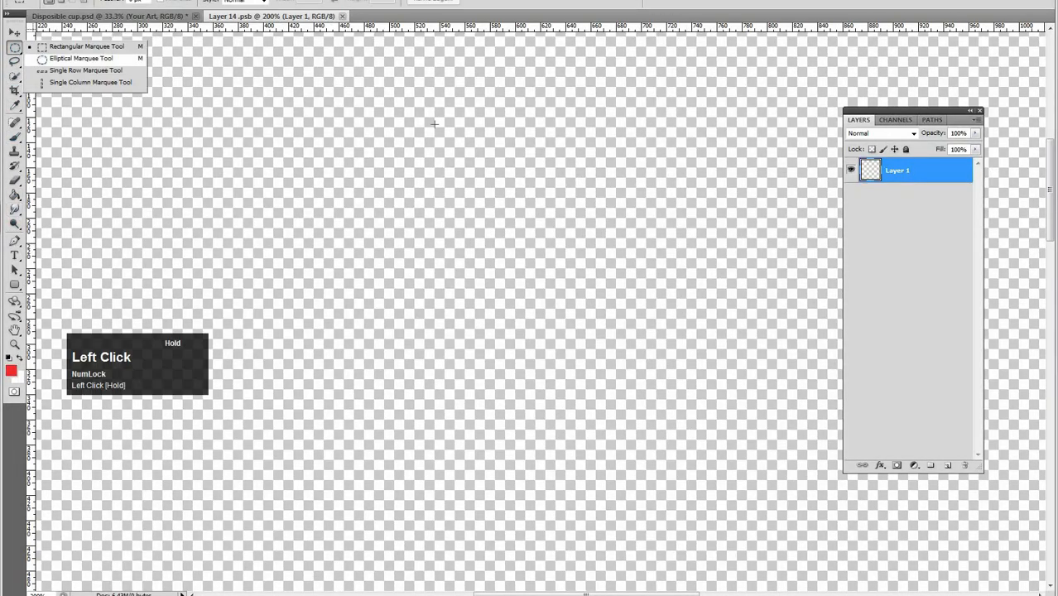
{"action": "left_click", "coordinate": [74, 59]}
{"action": "mouse_move", "coordinate": [436, 125]}
{"action": "left_mouse_down"}
{"action": "mouse_move", "coordinate": [485, 168]}
{"action": "mouse_move", "coordinate": [579, 145]}
{"action": "left_mouse_up"}
{"action": "key", "text": "alt+BackSpace"}
{"action": "key", "text": "v"}
{"action": "key", "text": "ctrl+i"}
Duplicate the red and cyan dot pair directly below the first row and deselect.
{"action": "key", "text": "w"}
{"action": "mouse_move", "coordinate": [456, 148]}
{"action": "left_mouse_down"}
{"action": "mouse_move", "coordinate": [602, 177]}
{"action": "mouse_move", "coordinate": [584, 286]}
{"action": "mouse_move", "coordinate": [586, 257]}
{"action": "left_mouse_up"}
{"action": "key", "text": "v"}
{"action": "key", "text": "ctrl+d"}
Put the lower dot pair on its own layer, flip it horizontally so the colours alternate, and merge it back.
{"action": "key", "text": "m"}
{"action": "left_click_drag", "start_coordinate": [382, 198], "coordinate": [681, 313]}
{"action": "key", "text": "v"}
{"action": "key", "text": "2"}
{"action": "key", "text": "ctrl+z"}
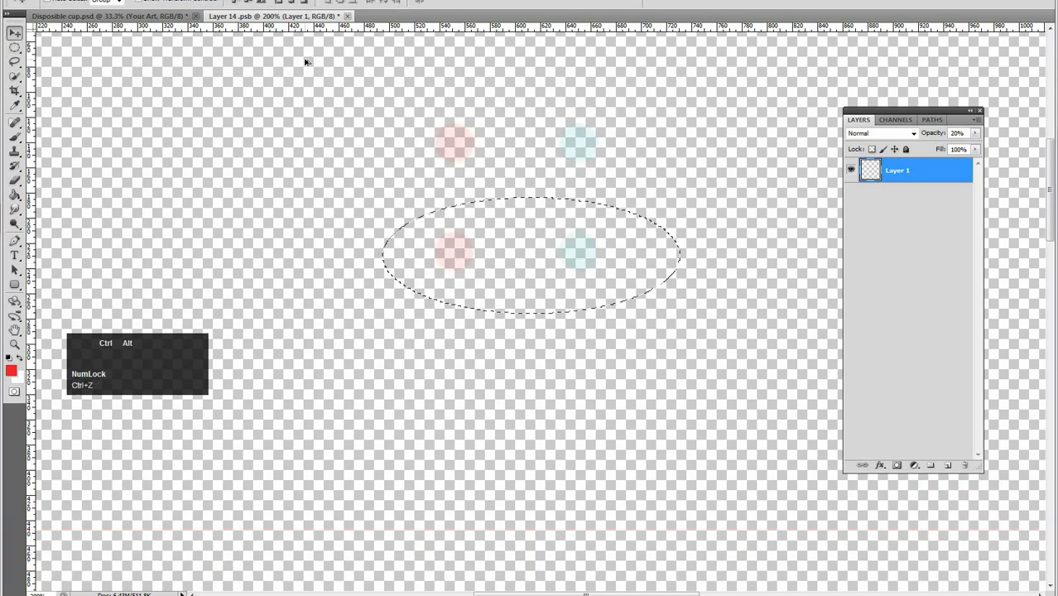
{"action": "key", "text": "l"}
{"action": "right_click", "coordinate": [600, 252]}
{"action": "left_click", "coordinate": [647, 368]}
{"action": "key", "text": "v"}
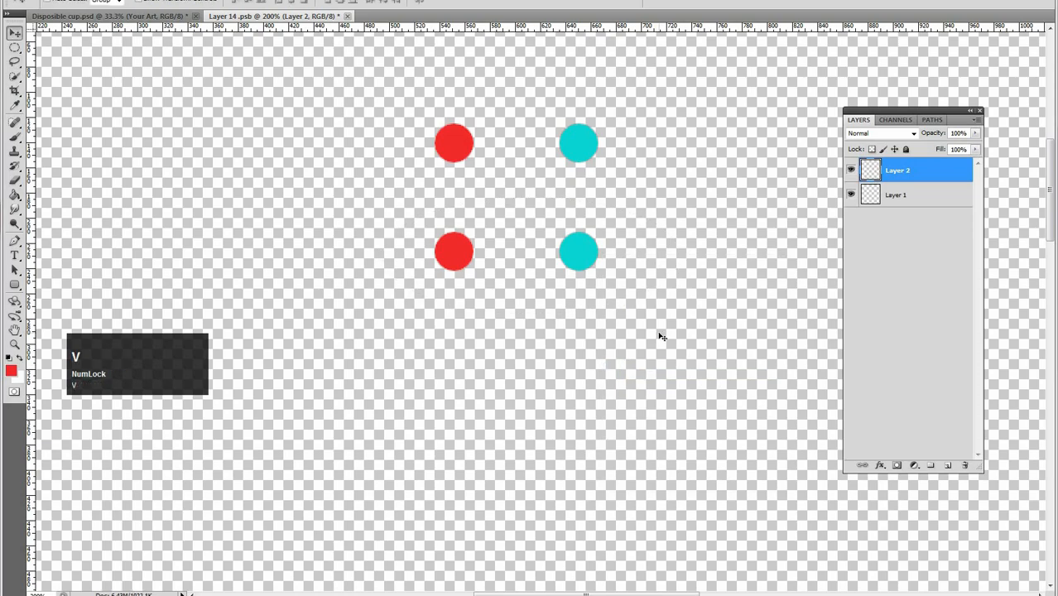
{"action": "key", "text": "F3"}
{"action": "key", "text": "ctrl+e"}
Duplicate the four-dot group to the right and recolour one diagonal pair of the copied dots yellow.
{"action": "left_click_drag", "start_coordinate": [466, 163], "coordinate": [730, 161]}
{"action": "mouse_move", "coordinate": [673, 206]}
{"action": "left_mouse_down"}
{"action": "mouse_move", "coordinate": [691, 213]}
{"action": "mouse_move", "coordinate": [746, 191]}
{"action": "left_mouse_up"}
{"action": "key", "text": "l"}
{"action": "mouse_move", "coordinate": [773, 149]}
{"action": "left_mouse_down"}
{"action": "mouse_move", "coordinate": [631, 282]}
{"action": "mouse_move", "coordinate": [771, 156]}
{"action": "left_mouse_up"}
{"action": "left_click", "coordinate": [11, 371]}
{"action": "left_click_drag", "start_coordinate": [835, 391], "coordinate": [834, 476]}
{"action": "mouse_move", "coordinate": [814, 346]}
{"action": "left_mouse_down"}
{"action": "mouse_move", "coordinate": [800, 382]}
{"action": "mouse_move", "coordinate": [806, 342]}
{"action": "left_mouse_up"}
{"action": "left_click", "coordinate": [927, 329]}
{"action": "key", "text": "alt+shift+BackSpace"}
{"action": "key", "text": "ctrl+d"}
Recolour the other diagonal pair of the copied dots dark green.
{"action": "key", "text": "l"}
{"action": "mouse_move", "coordinate": [745, 222]}
{"action": "left_mouse_down"}
{"action": "mouse_move", "coordinate": [661, 254]}
{"action": "mouse_move", "coordinate": [749, 258]}
{"action": "left_mouse_up"}
{"action": "left_click", "coordinate": [12, 371]}
{"action": "left_click", "coordinate": [835, 428]}
{"action": "left_click", "coordinate": [791, 429]}
{"action": "left_click", "coordinate": [927, 329]}
{"action": "key", "text": "alt+shift+BackSpace"}
{"action": "key", "text": "ctrl+d"}
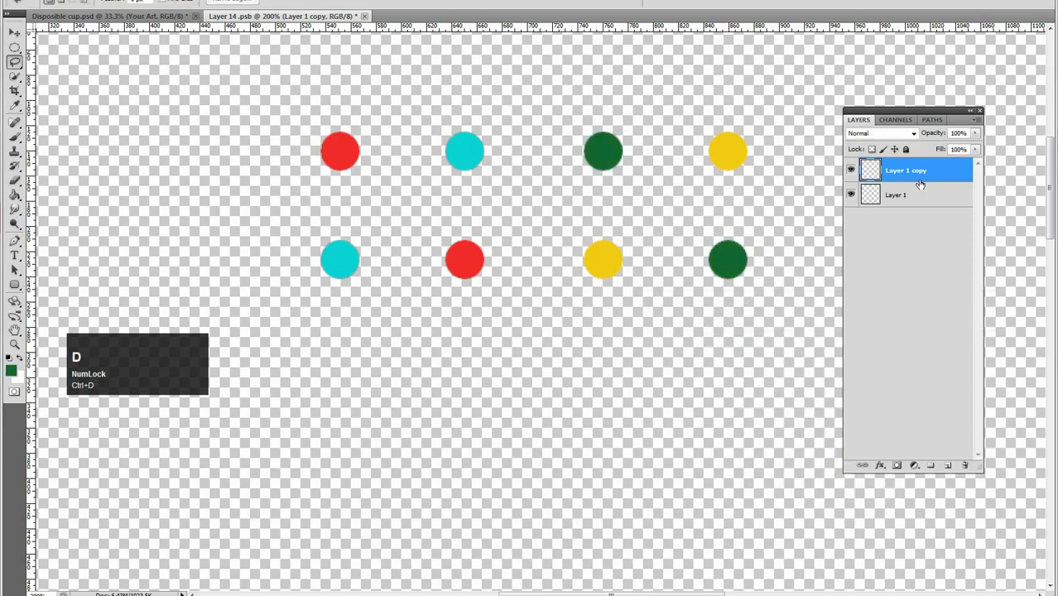
Merge the two dot layers into a single layer.
{"action": "left_click", "coordinate": [920, 196], "text": "shift"}
{"action": "key", "text": "ctrl+e"}
{"action": "left_click", "coordinate": [594, 216], "text": "alt"}
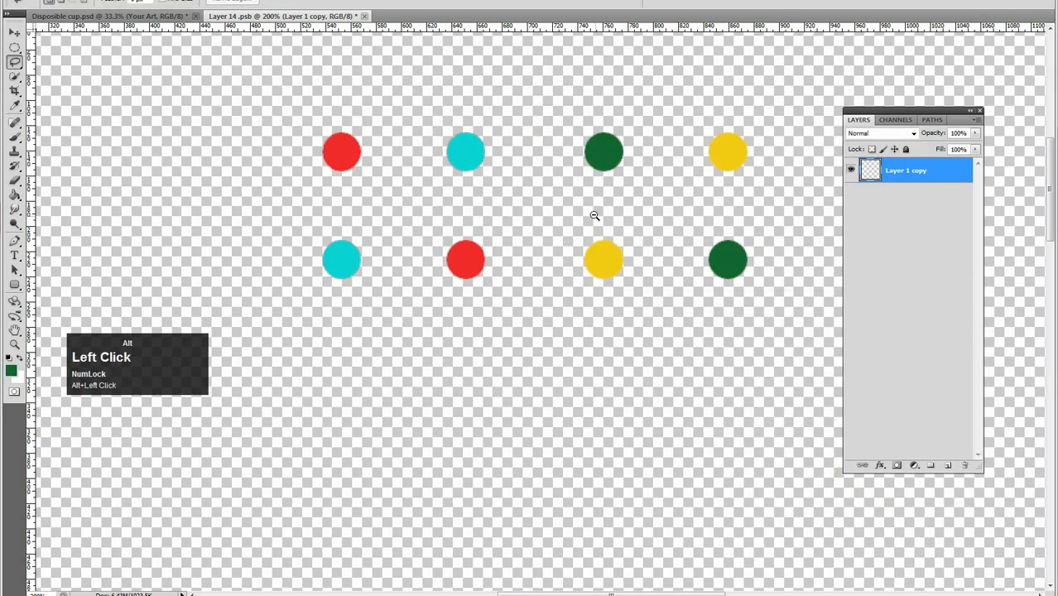
{"action": "left_click", "coordinate": [594, 217], "text": "alt"}
{"action": "left_click", "coordinate": [591, 222], "text": "alt"}
{"action": "left_click", "coordinate": [530, 106], "text": "ctrl"}
{"action": "left_click", "coordinate": [526, 214], "text": "ctrl"}
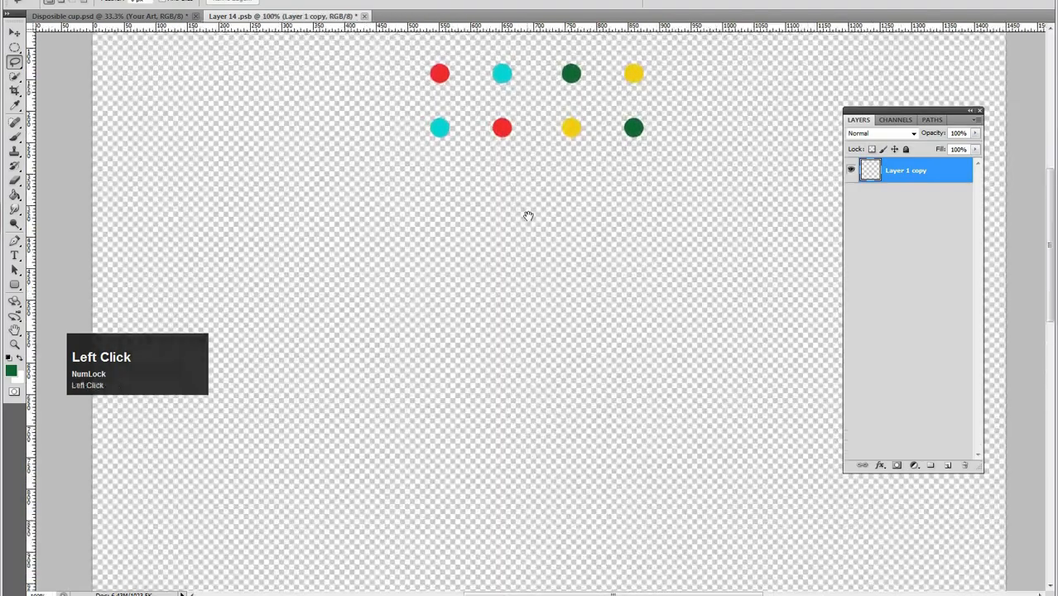
{"action": "left_click", "coordinate": [537, 199], "text": "ctrl"}
{"action": "key", "text": "m"}
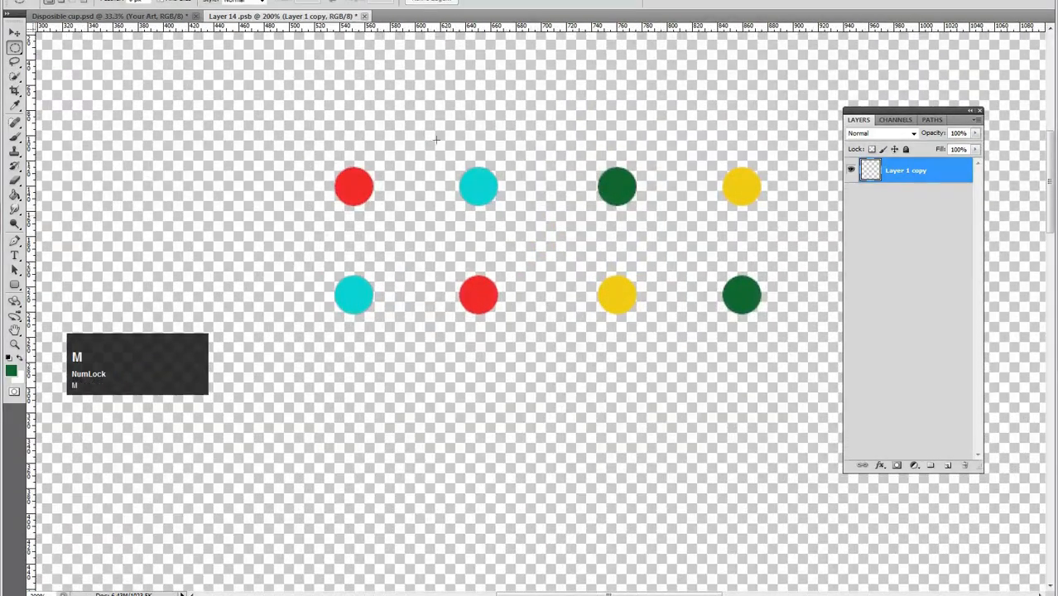
{"action": "left_click_drag", "start_coordinate": [639, 345], "coordinate": [416, 114]}
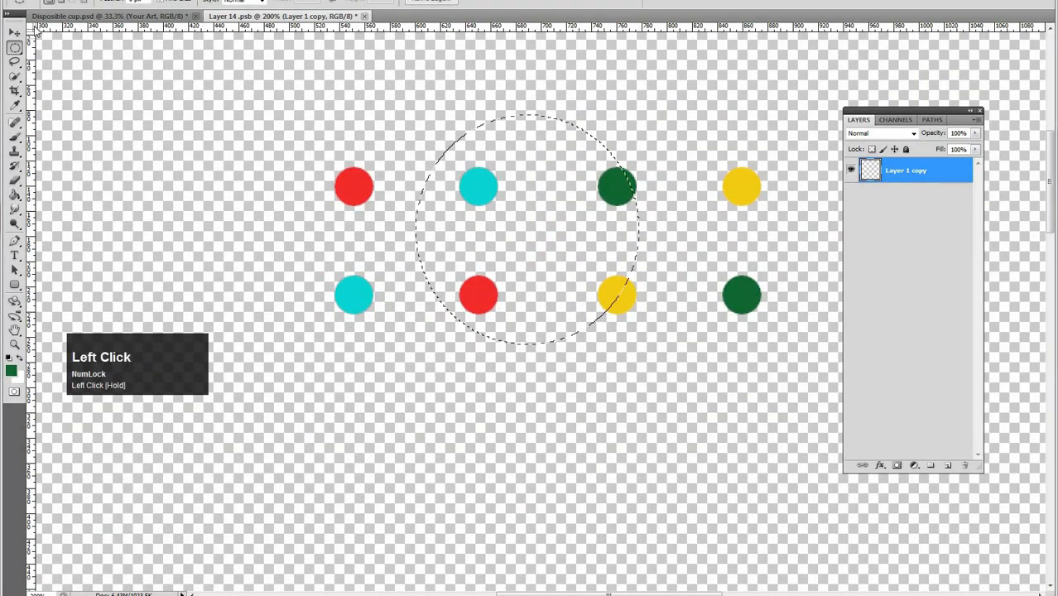
Make a rectangular selection around all eight dots with an even margin on every side for the repeat tile.
{"action": "left_click", "coordinate": [16, 49]}
{"action": "left_click", "coordinate": [54, 46]}
{"action": "left_click", "coordinate": [55, 47]}
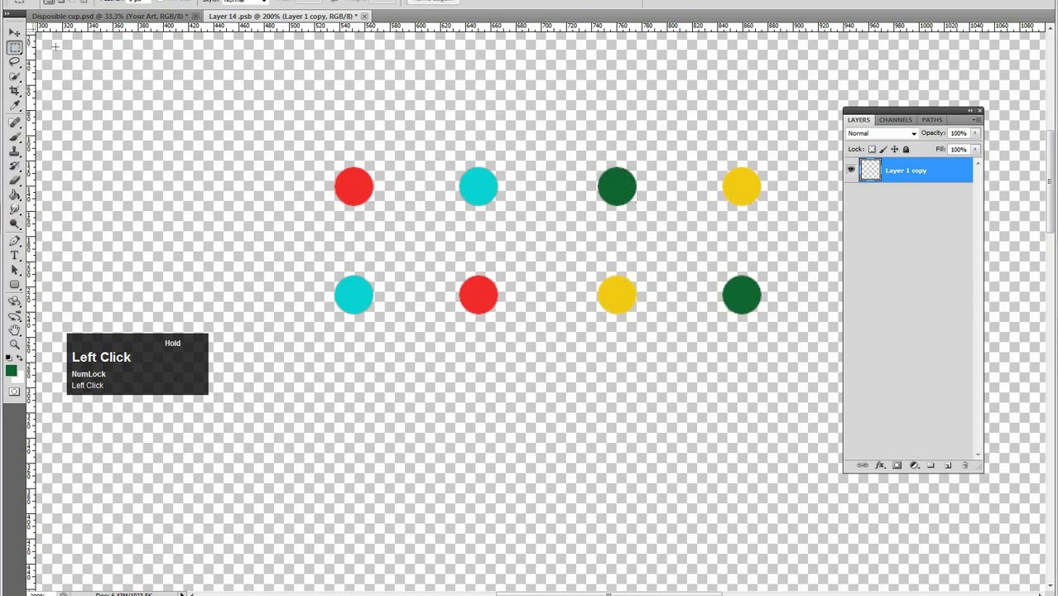
{"action": "left_click", "coordinate": [16, 47]}
{"action": "left_click", "coordinate": [55, 47]}
{"action": "left_click_drag", "start_coordinate": [649, 356], "coordinate": [690, 390]}
{"action": "key", "text": "space"}
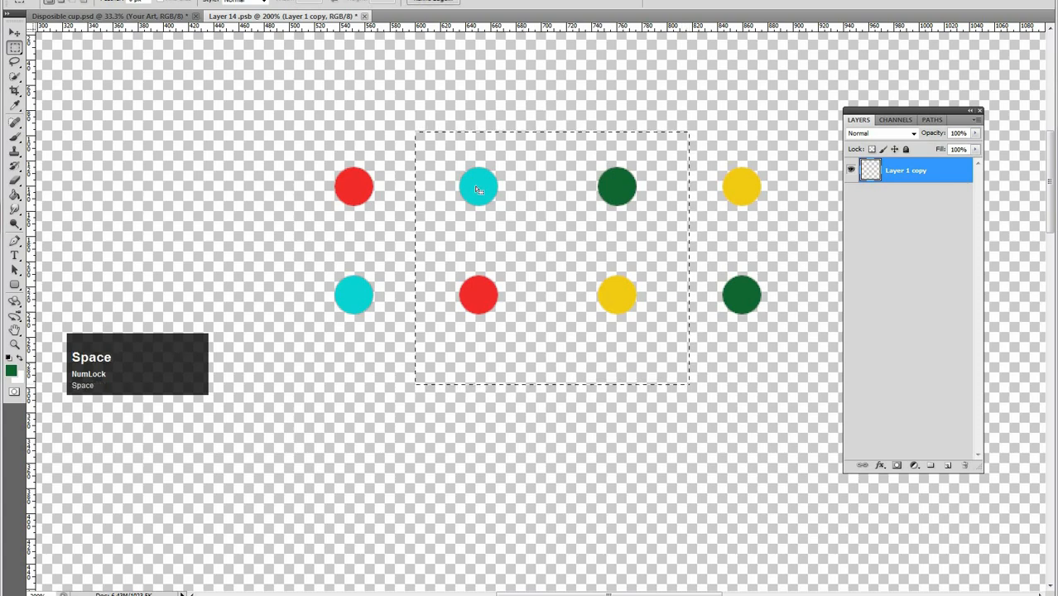
{"action": "left_click", "coordinate": [537, 183], "text": "ctrl"}
{"action": "left_click_drag", "start_coordinate": [538, 182], "coordinate": [520, 196]}
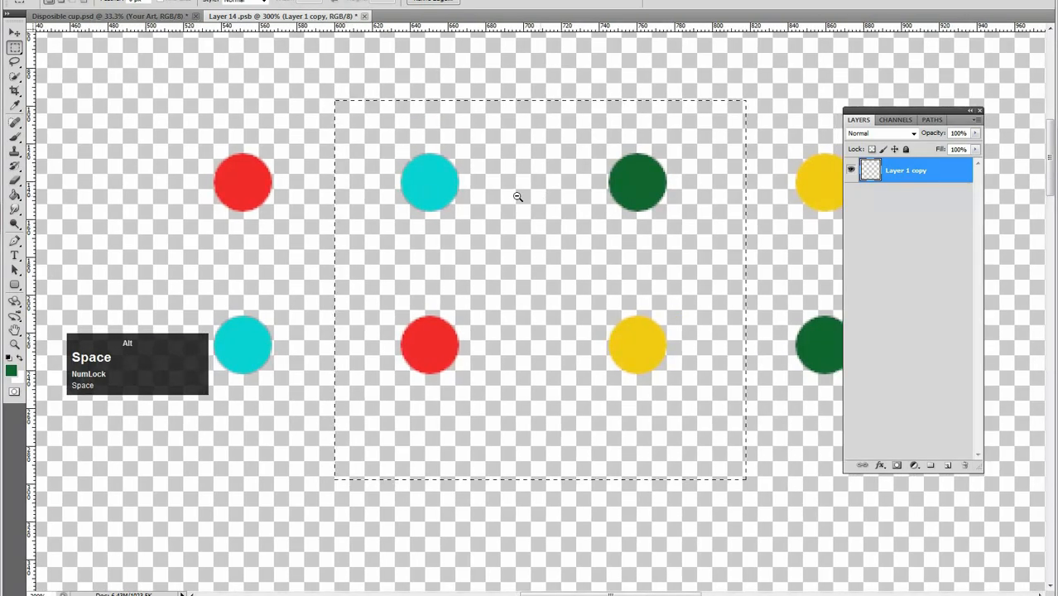
{"action": "left_click", "coordinate": [513, 197], "text": "alt"}
{"action": "left_click_drag", "start_coordinate": [302, 147], "coordinate": [730, 284]}
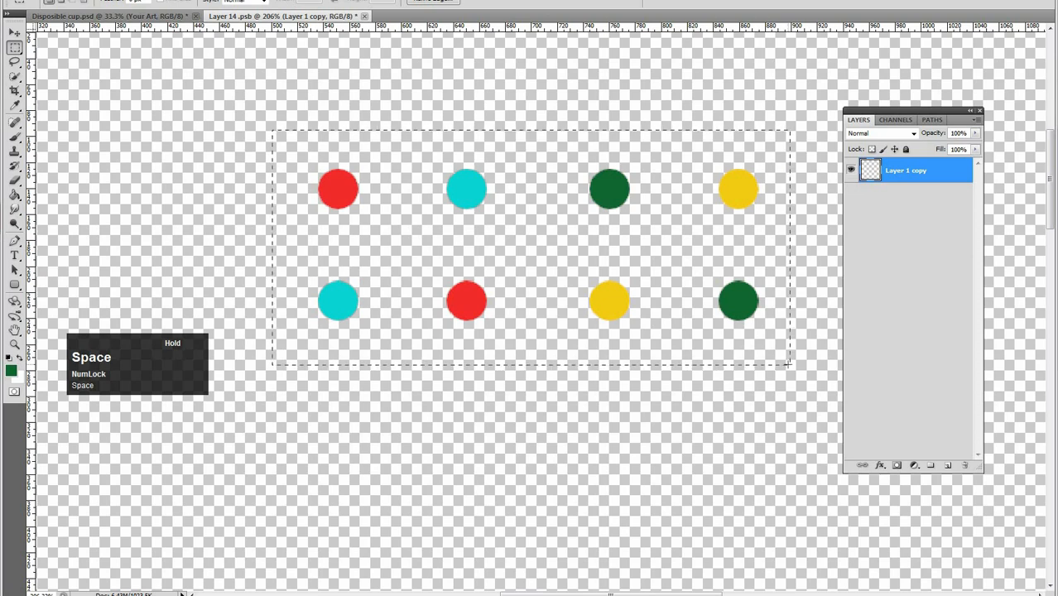
Define a pattern from the selected dots, keeping the suggested name.
{"action": "left_click", "coordinate": [62, 0]}
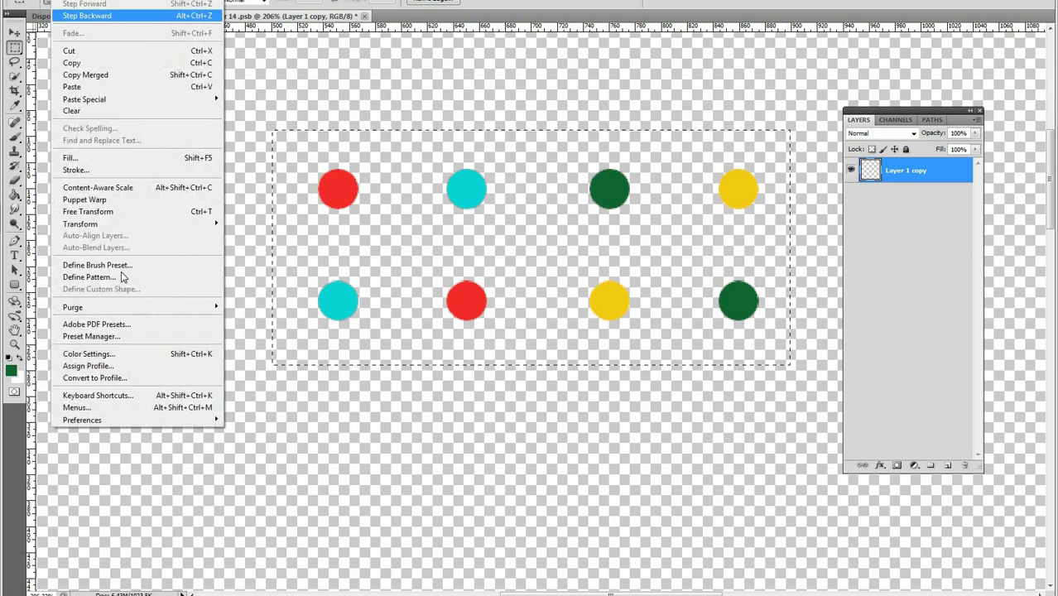
{"action": "left_click", "coordinate": [107, 285]}
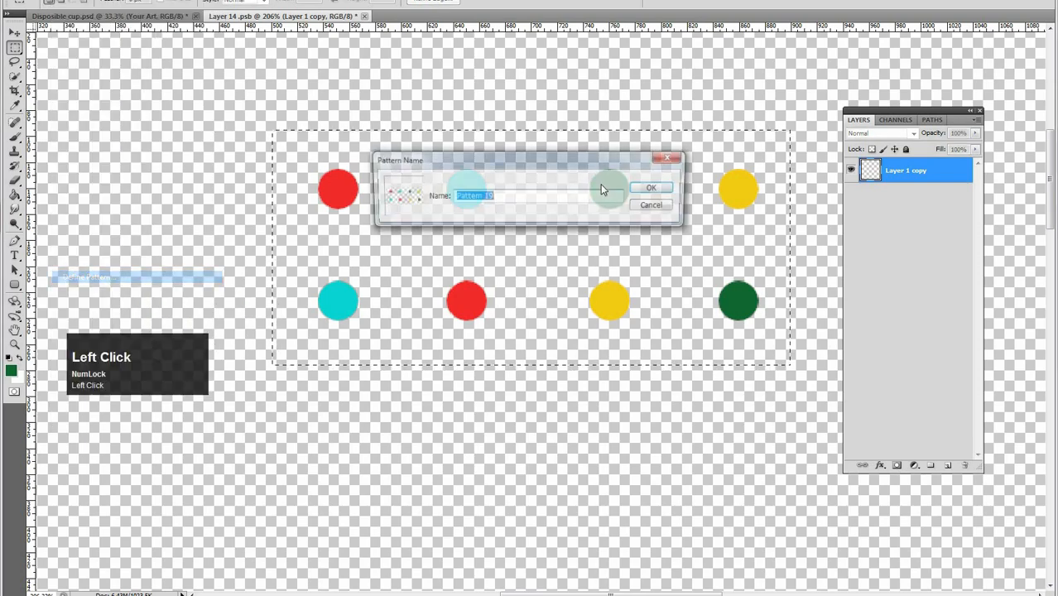
{"action": "left_click", "coordinate": [655, 188]}
{"action": "left_click", "coordinate": [580, 264], "text": "alt"}
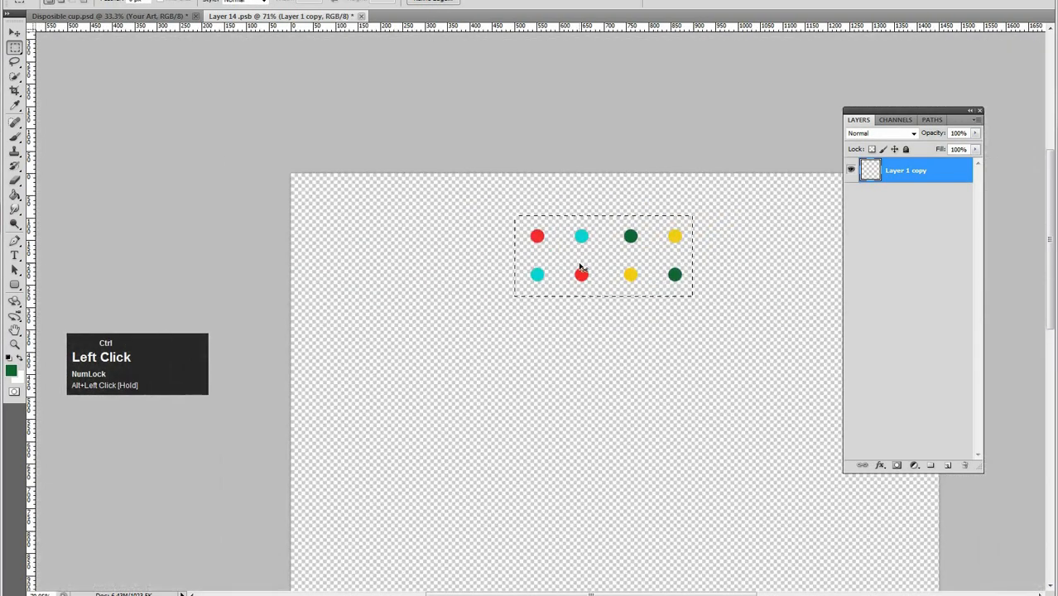
Fill the whole canvas on the dot layer with the newly defined dot pattern at 100% opacity in Normal mode.
{"action": "key", "text": "ctrl+a"}
{"action": "left_click", "coordinate": [62, 0]}
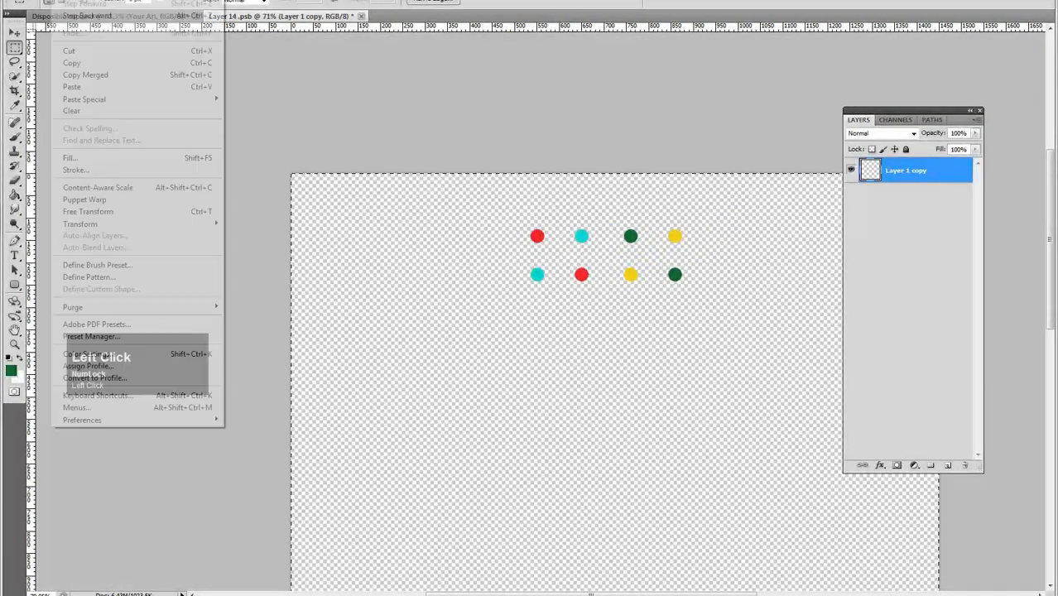
{"action": "left_click", "coordinate": [70, 158]}
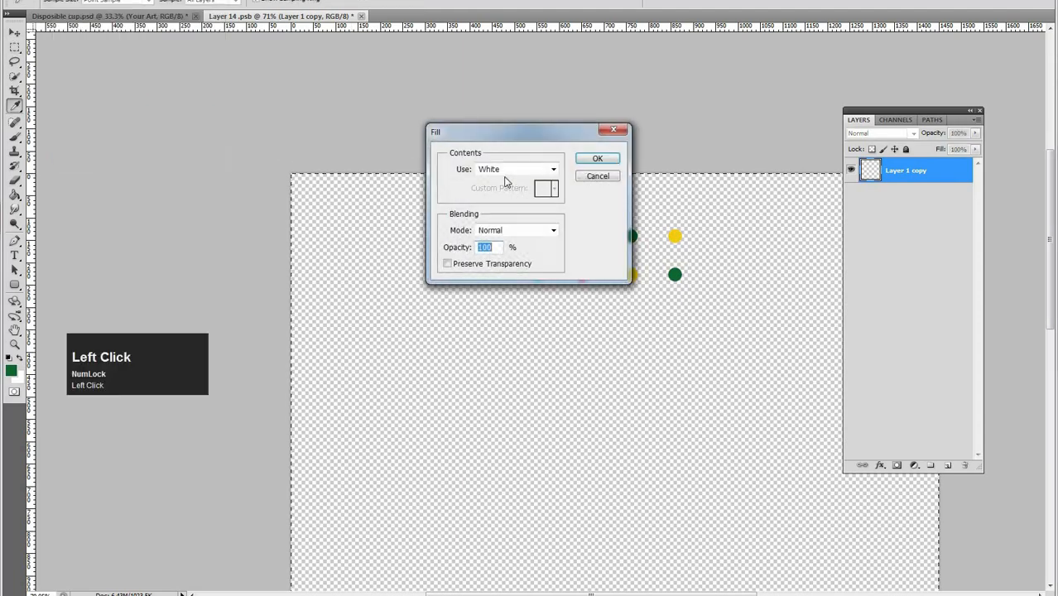
{"action": "left_click", "coordinate": [542, 171]}
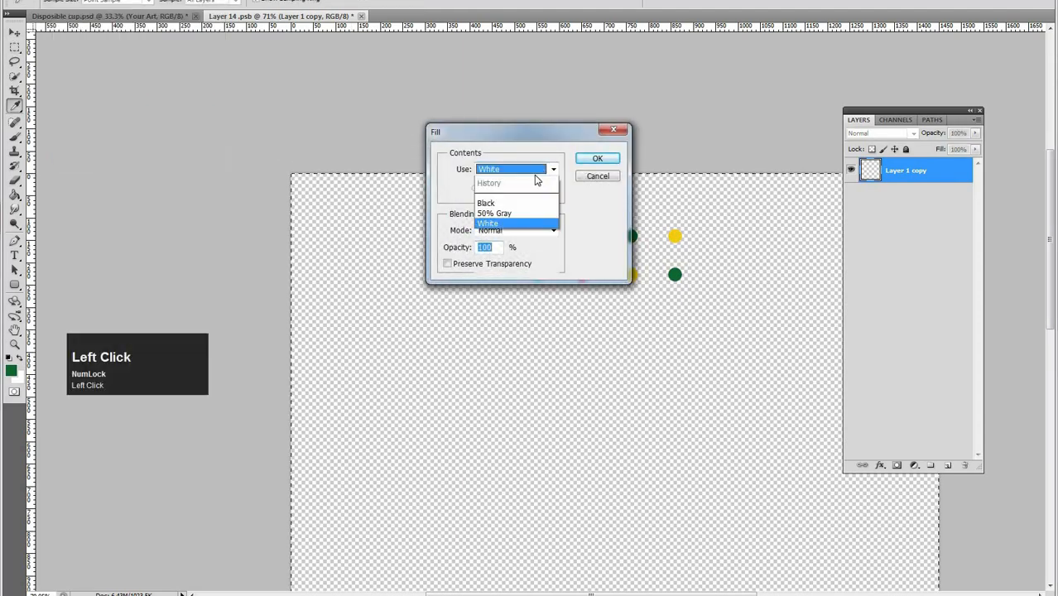
{"action": "left_click", "coordinate": [512, 233]}
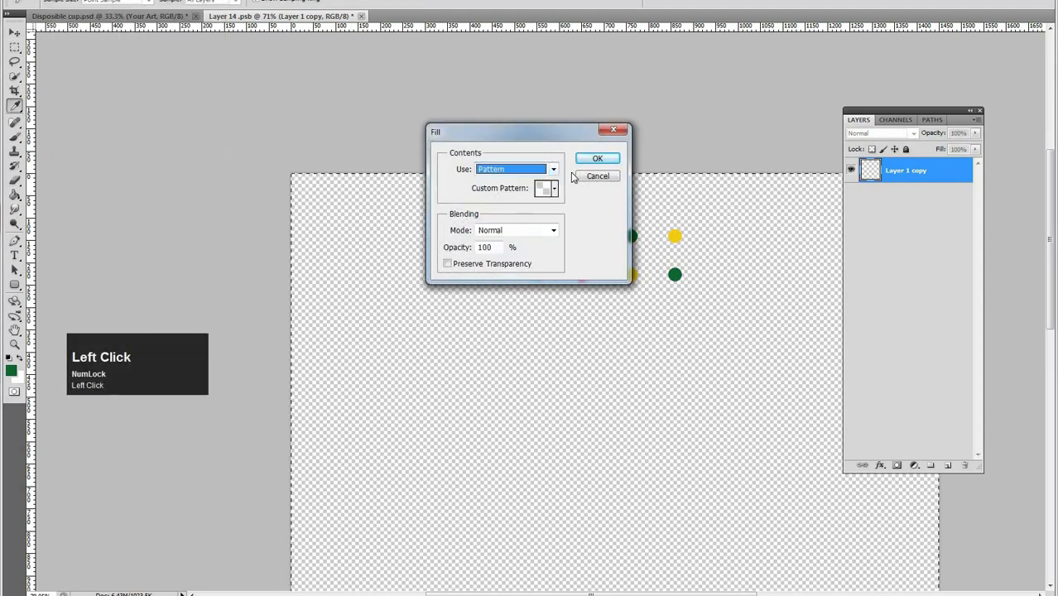
{"action": "left_click", "coordinate": [555, 189]}
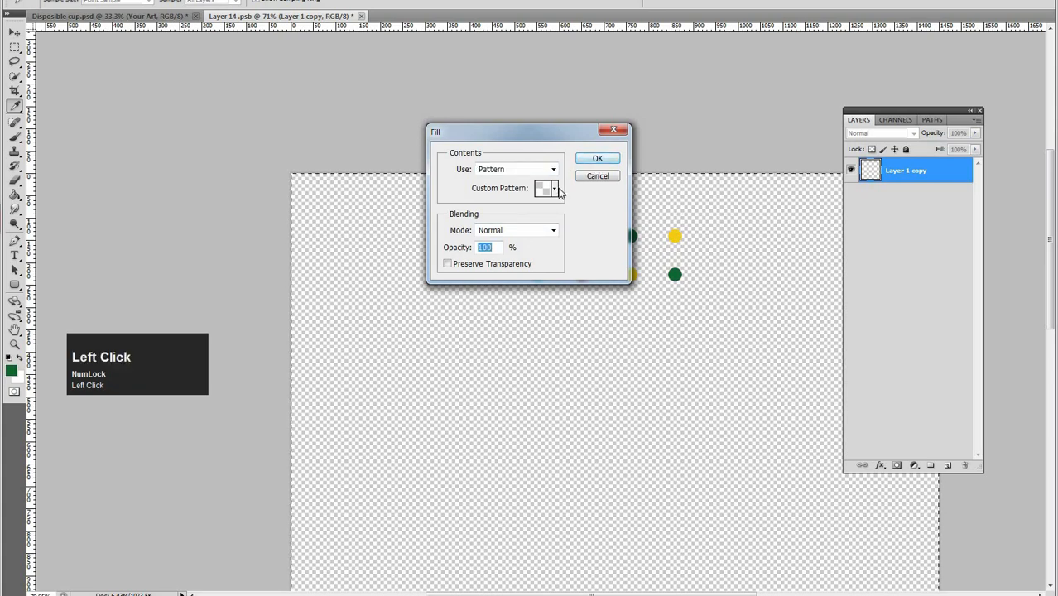
{"action": "left_click_drag", "start_coordinate": [601, 224], "coordinate": [600, 292]}
{"action": "left_click", "coordinate": [524, 275]}
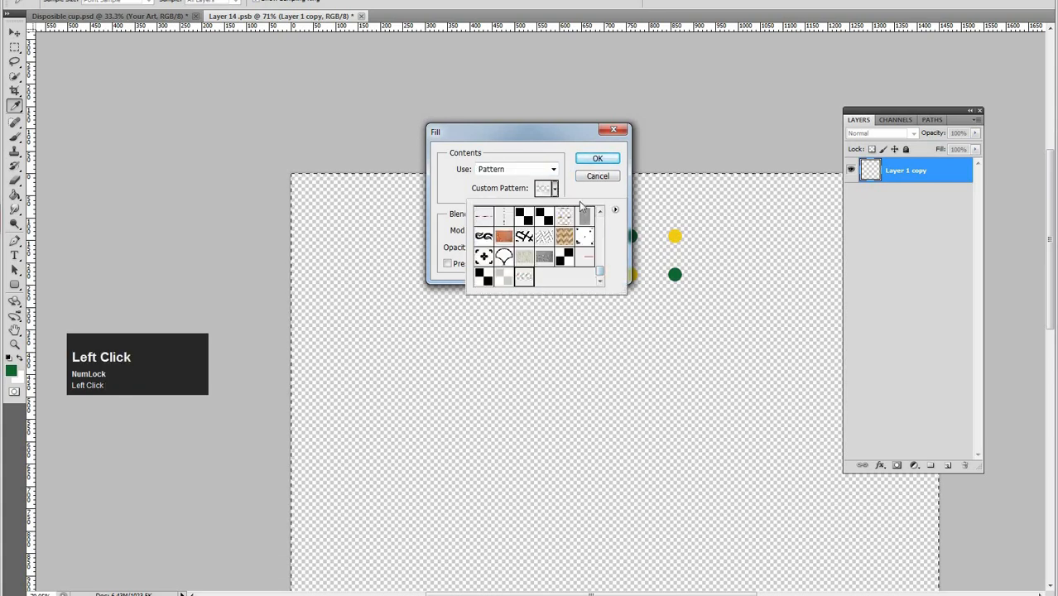
{"action": "left_click", "coordinate": [597, 159]}
{"action": "left_click", "coordinate": [597, 159]}
{"action": "left_click", "coordinate": [628, 293], "text": "alt"}
{"action": "left_click", "coordinate": [569, 240], "text": "alt"}
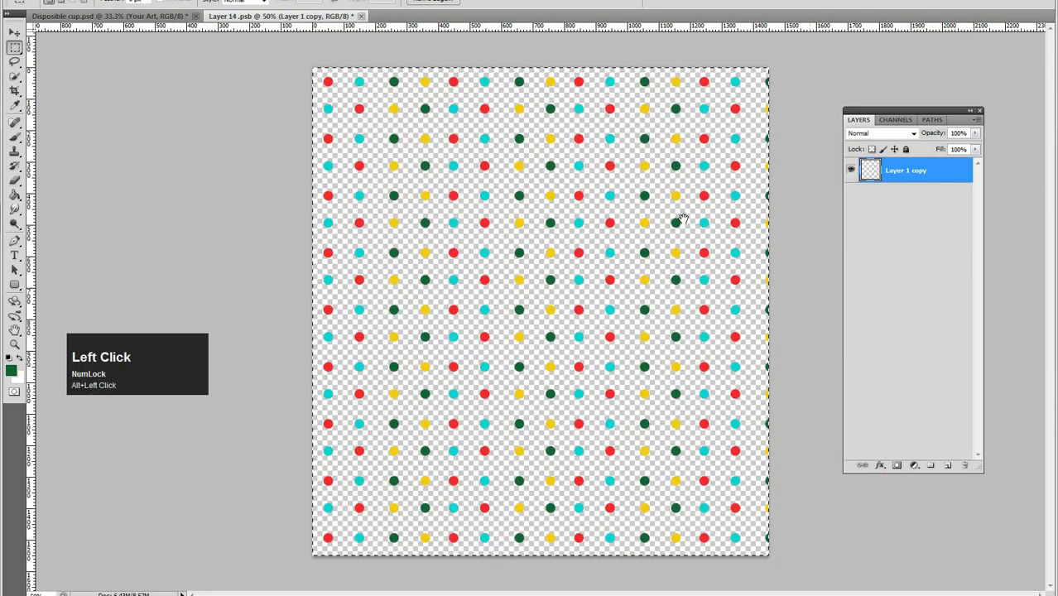
Add a new layer beneath the dot pattern and fill it with the white background colour.
{"action": "left_click", "coordinate": [617, 222]}
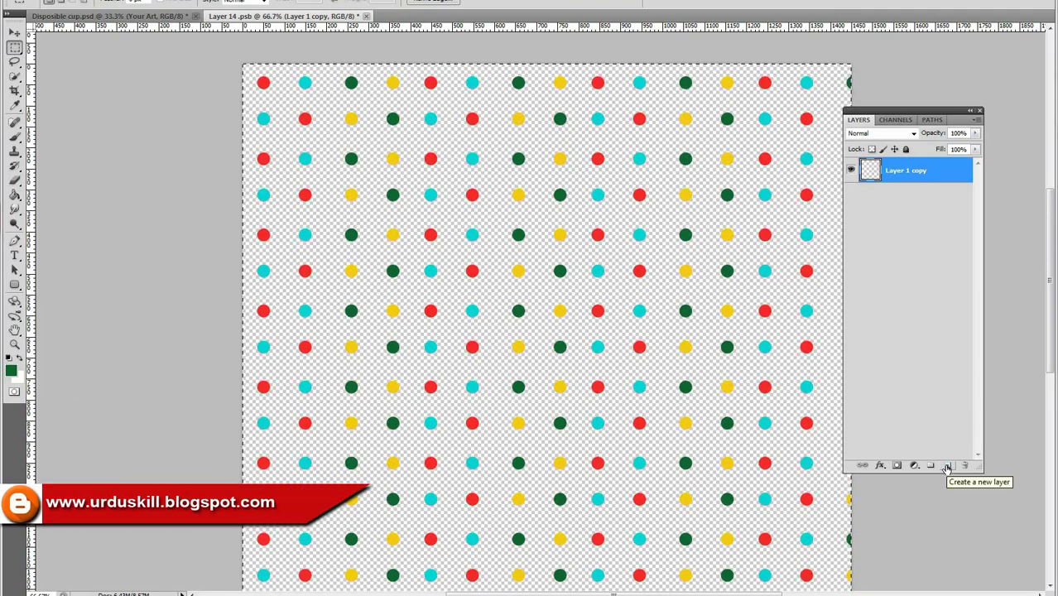
{"action": "left_click", "coordinate": [949, 469]}
{"action": "left_click_drag", "start_coordinate": [925, 178], "coordinate": [924, 211]}
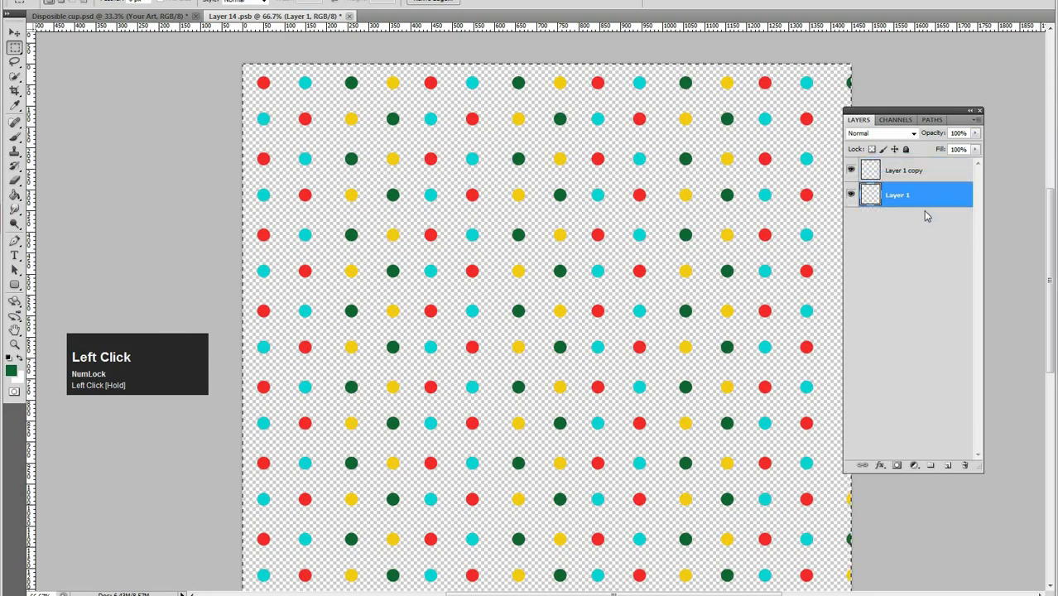
{"action": "key", "text": "ctrl+BackSpace"}
{"action": "left_click", "coordinate": [544, 351], "text": "alt"}
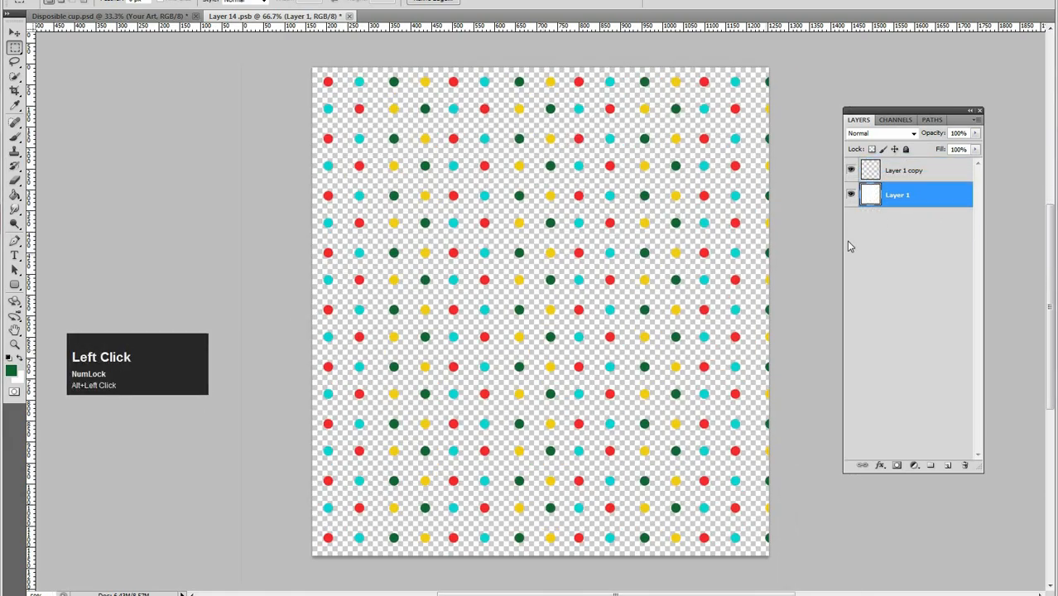
Add a layer above the dot pattern and fill a full-width horizontal band over dot rows seven to ten with dark green.
{"action": "left_click", "coordinate": [908, 178]}
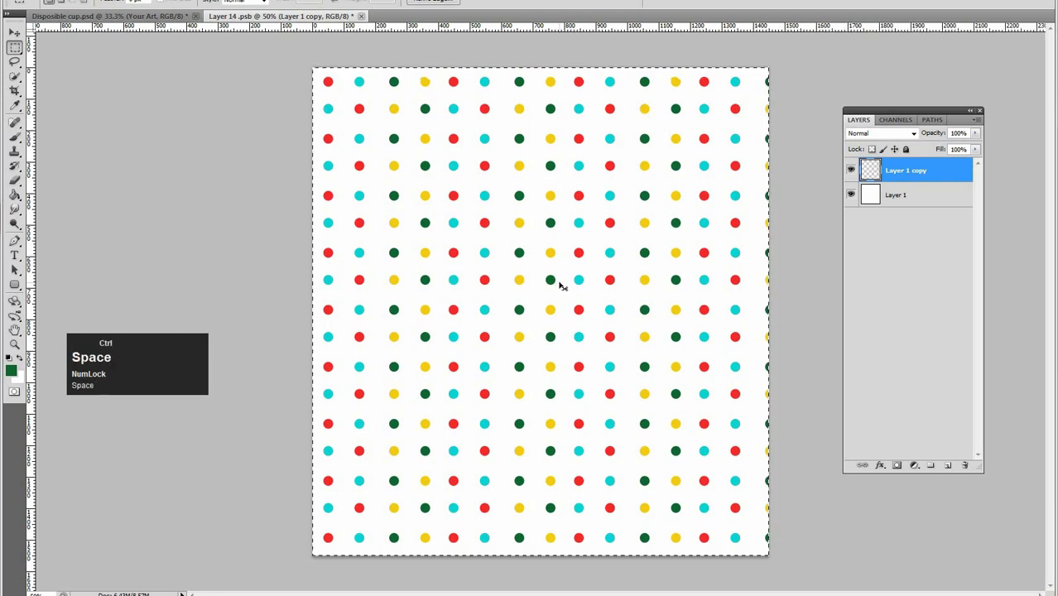
{"action": "key", "text": "ctrl+d"}
{"action": "key", "text": "n"}
{"action": "key", "text": "b"}
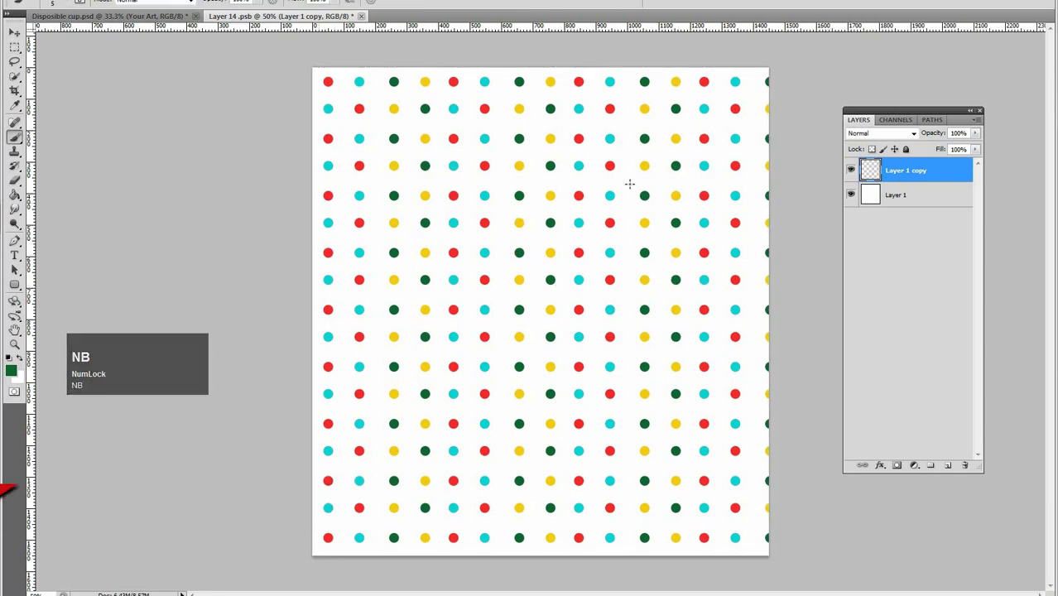
{"action": "left_click", "coordinate": [949, 467]}
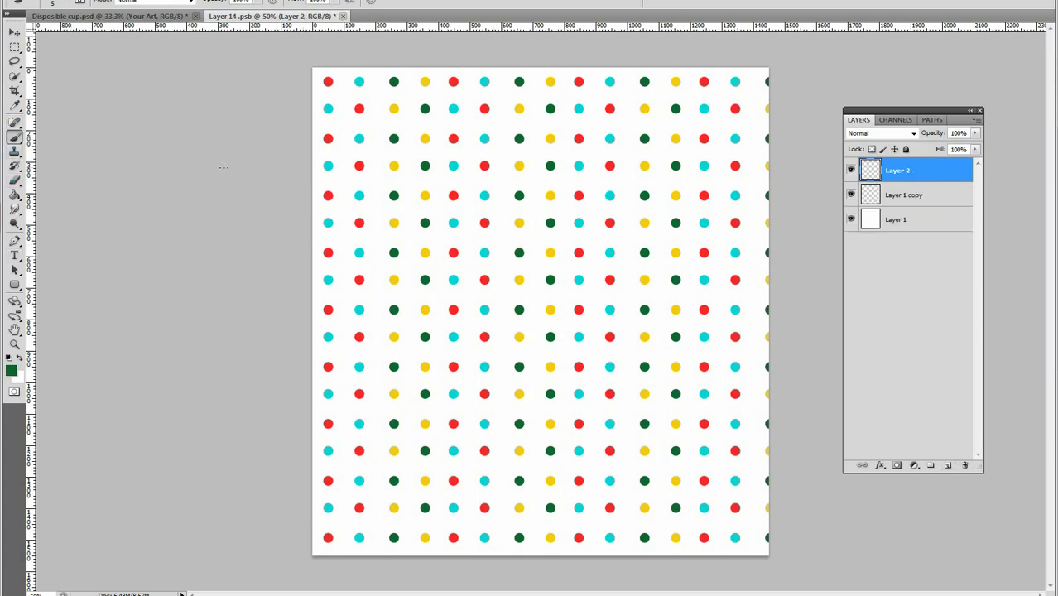
{"action": "key", "text": "m"}
{"action": "left_click_drag", "start_coordinate": [314, 249], "coordinate": [831, 360]}
{"action": "key", "text": "space"}
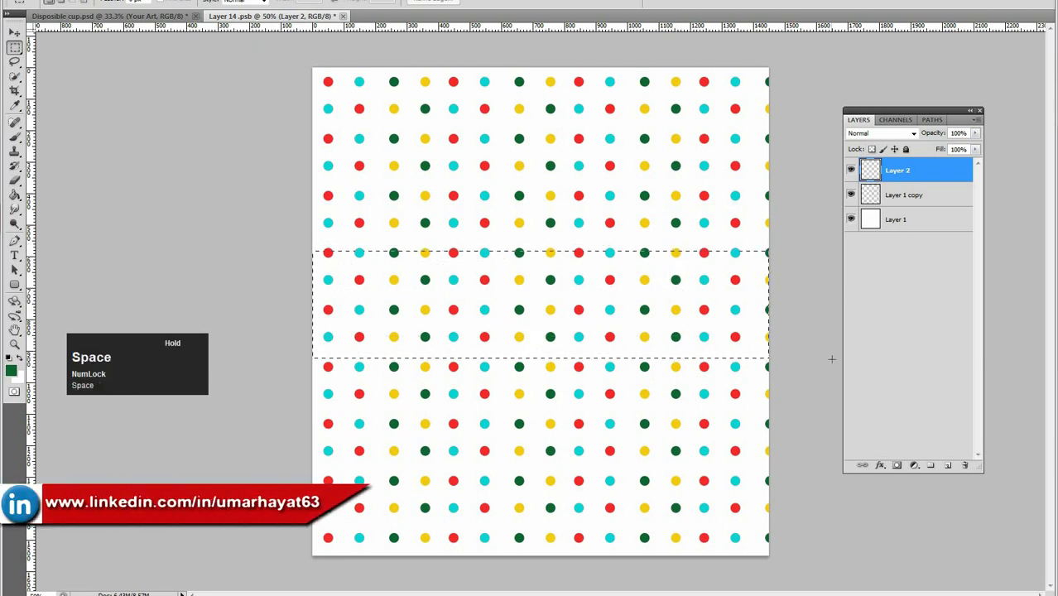
{"action": "mouse_move", "coordinate": [837, 357]}
{"action": "left_mouse_down"}
{"action": "mouse_move", "coordinate": [839, 344]}
{"action": "mouse_move", "coordinate": [834, 352]}
{"action": "left_mouse_up"}
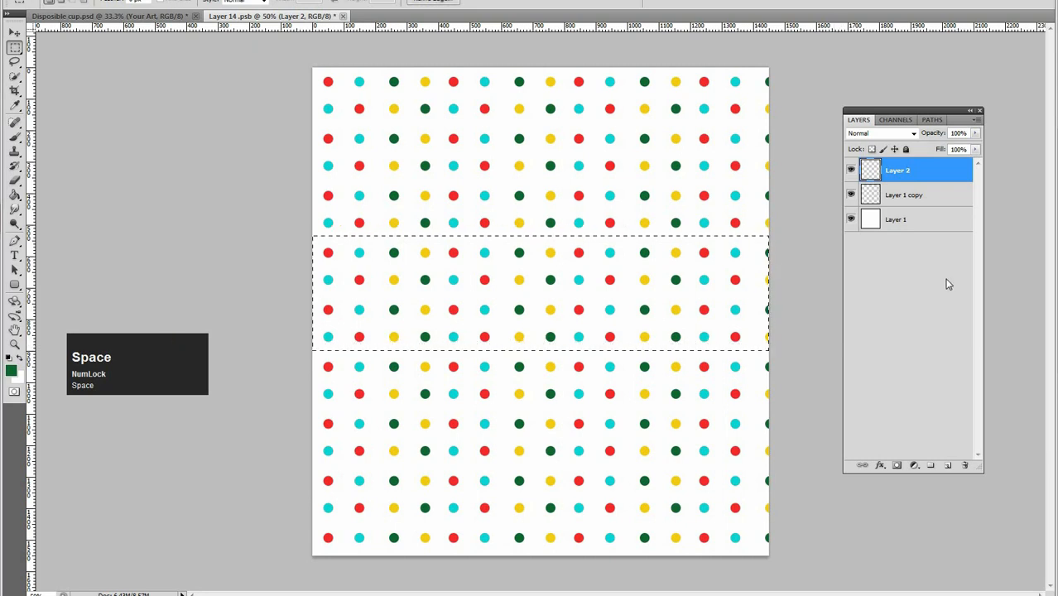
{"action": "key", "text": "alt+BackSpace"}
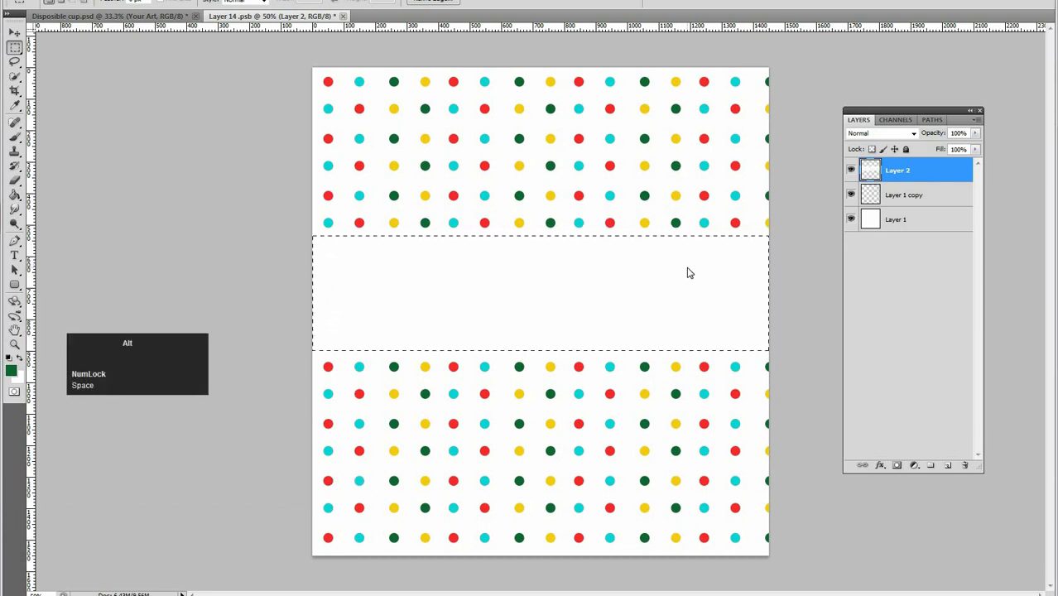
{"action": "key", "text": "alt+BackSpace"}
Set the foreground colour to pink, refill the selected band with it, and deselect.
{"action": "left_click", "coordinate": [11, 372]}
{"action": "left_click", "coordinate": [777, 348]}
{"action": "left_click", "coordinate": [834, 346]}
{"action": "left_click", "coordinate": [748, 346]}
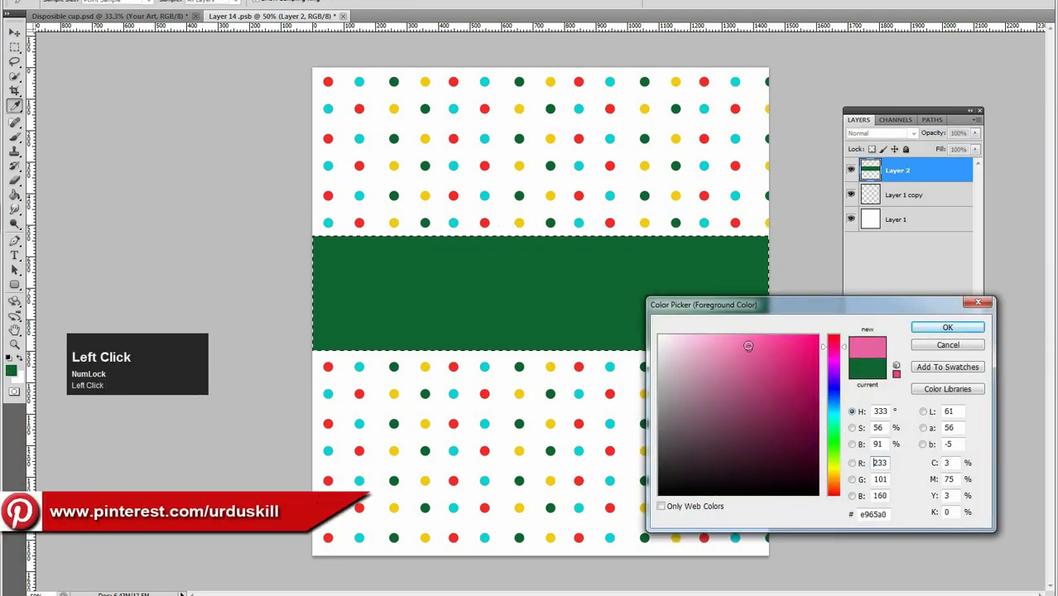
{"action": "key", "text": "Return"}
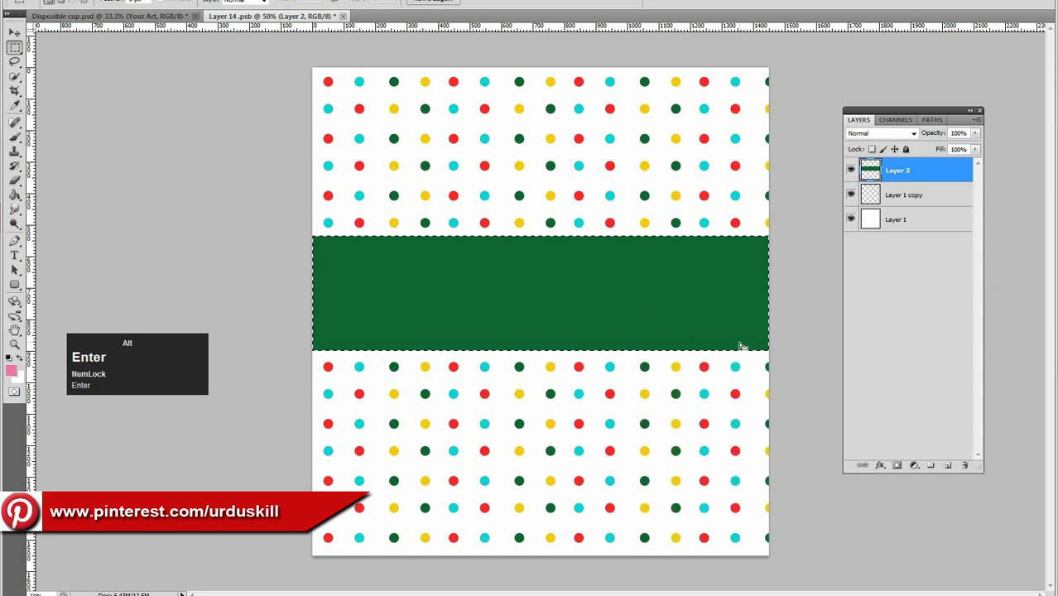
{"action": "key", "text": "alt+BackSpace"}
{"action": "key", "text": "ctrl+d"}
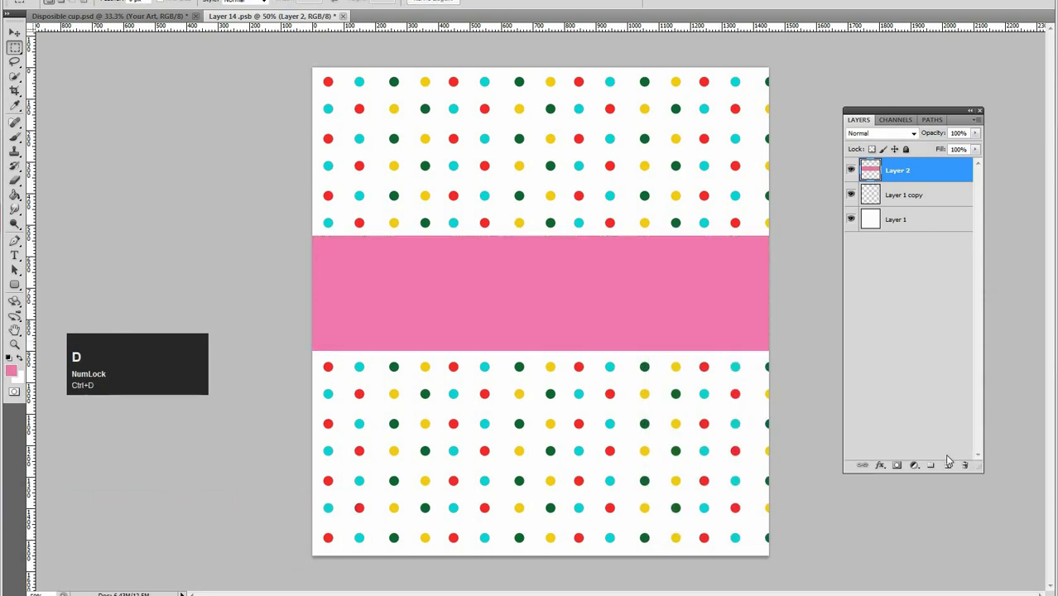
Add the text "URDU SKILL" on the pink band, shift it towards the band's middle and colour it white.
{"action": "key", "text": "t"}
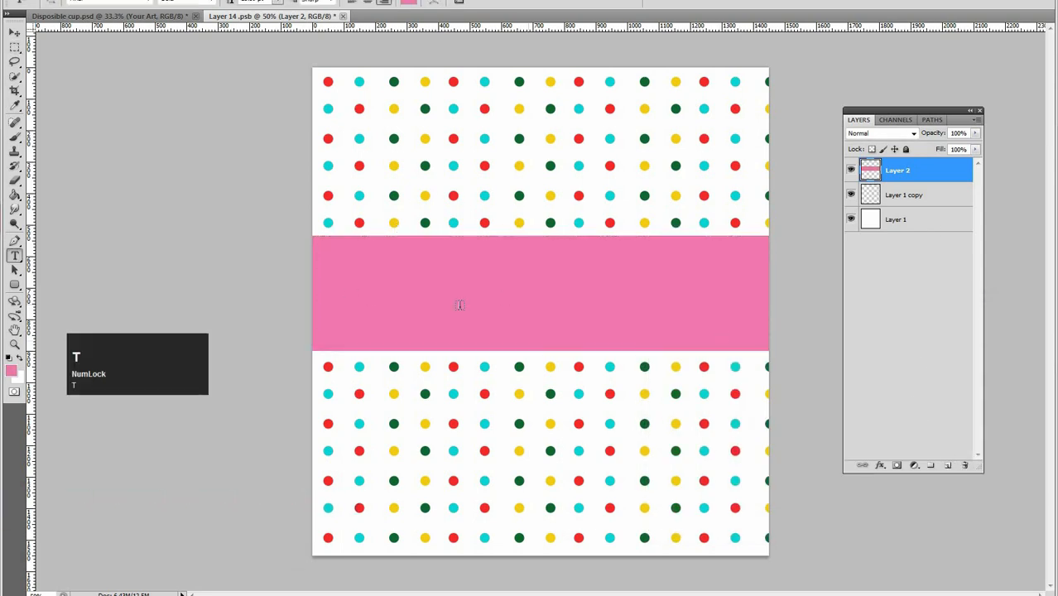
{"action": "left_click", "coordinate": [399, 279]}
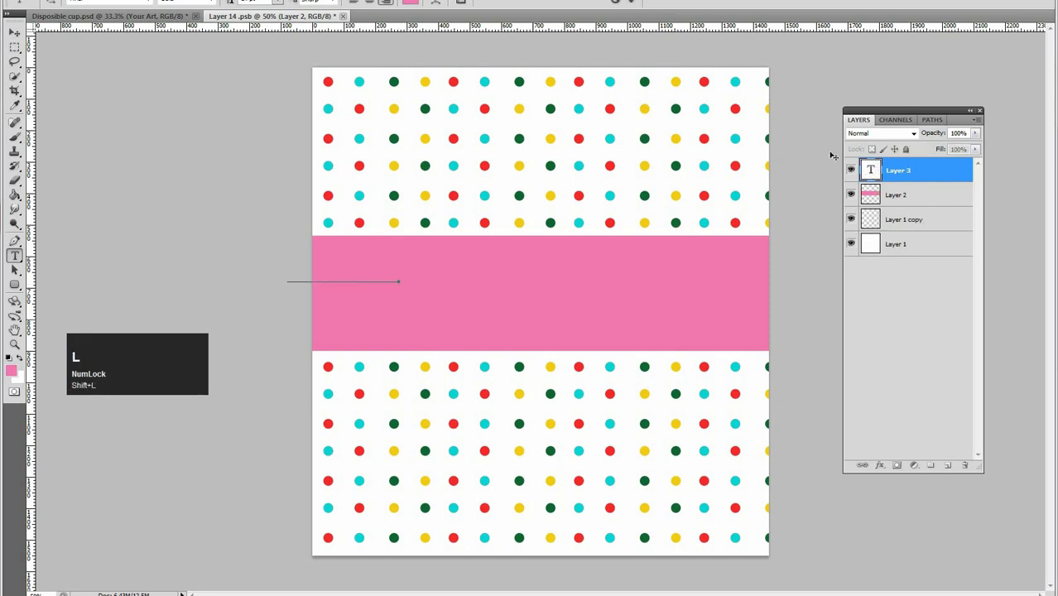
{"action": "left_click", "coordinate": [887, 197]}
{"action": "left_click", "coordinate": [894, 171]}
{"action": "key", "text": "v"}
{"action": "left_click_drag", "start_coordinate": [501, 333], "coordinate": [494, 303]}
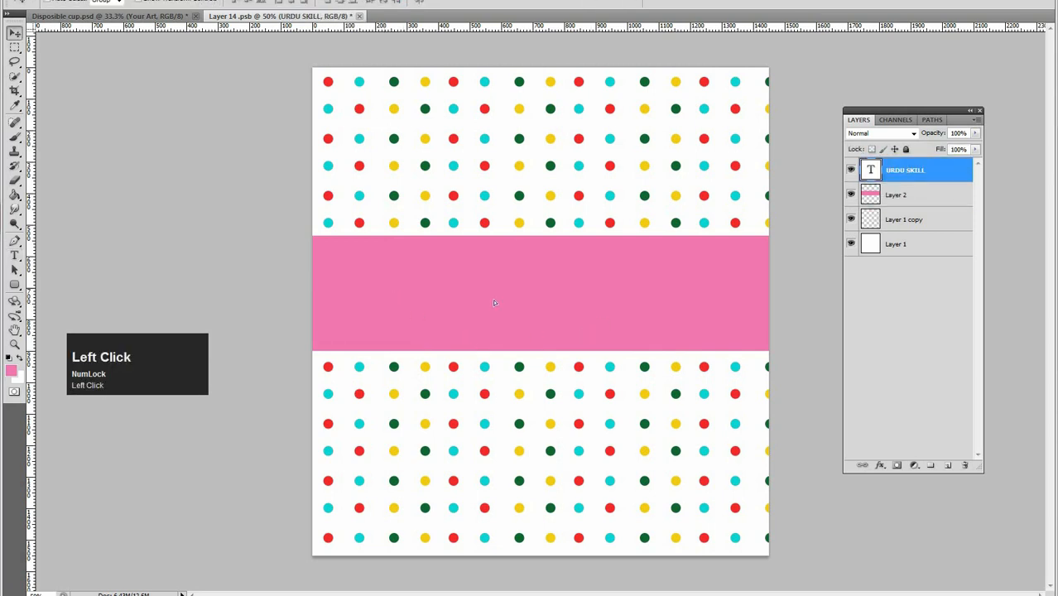
{"action": "key", "text": "ctrl+shift+BackSpace"}
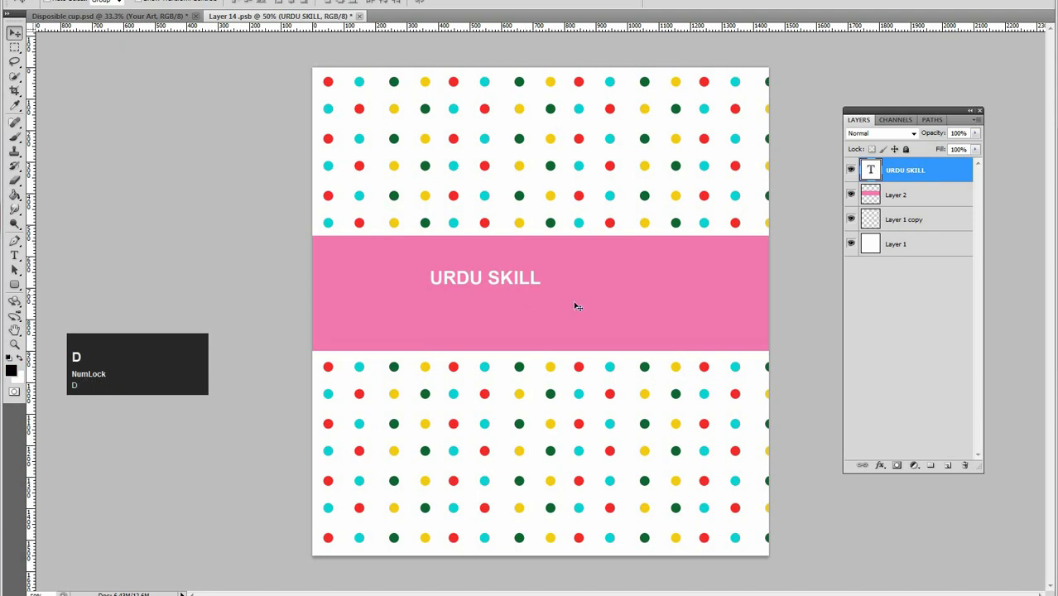
Enlarge the URDU SKILL text proportionally with Free Transform, keeping it in the upper half of the pink band.
{"action": "key", "text": "ctrl+t"}
{"action": "mouse_move", "coordinate": [544, 294]}
{"action": "left_mouse_down"}
{"action": "mouse_move", "coordinate": [603, 291]}
{"action": "mouse_move", "coordinate": [532, 286]}
{"action": "left_mouse_up"}
{"action": "key", "text": "shift+Return"}
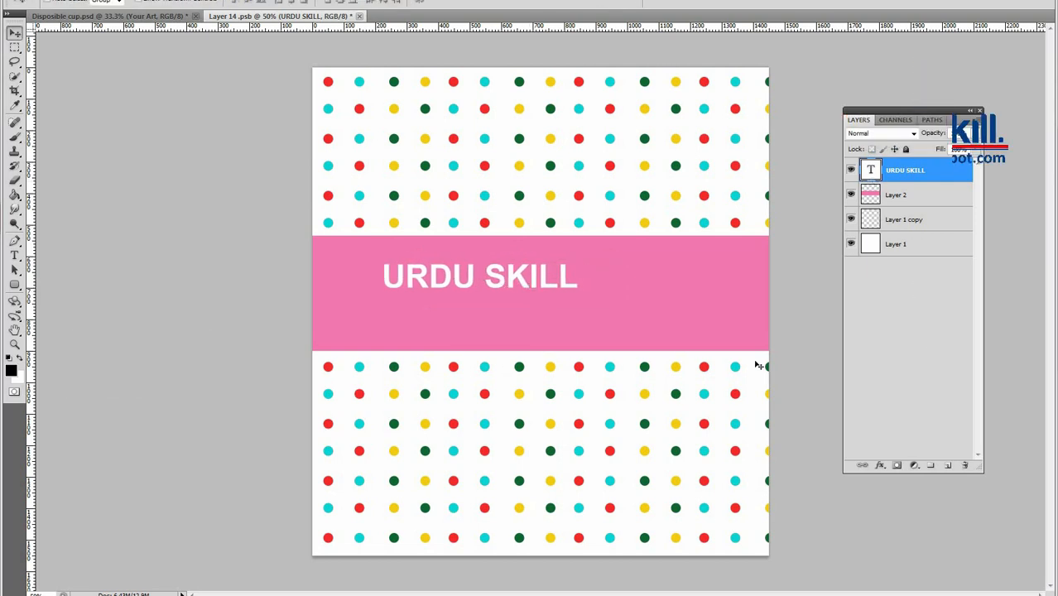
Add a second text line reading "Photoshop Toturials" on the pink band below URDU SKILL.
{"action": "key", "text": "t"}
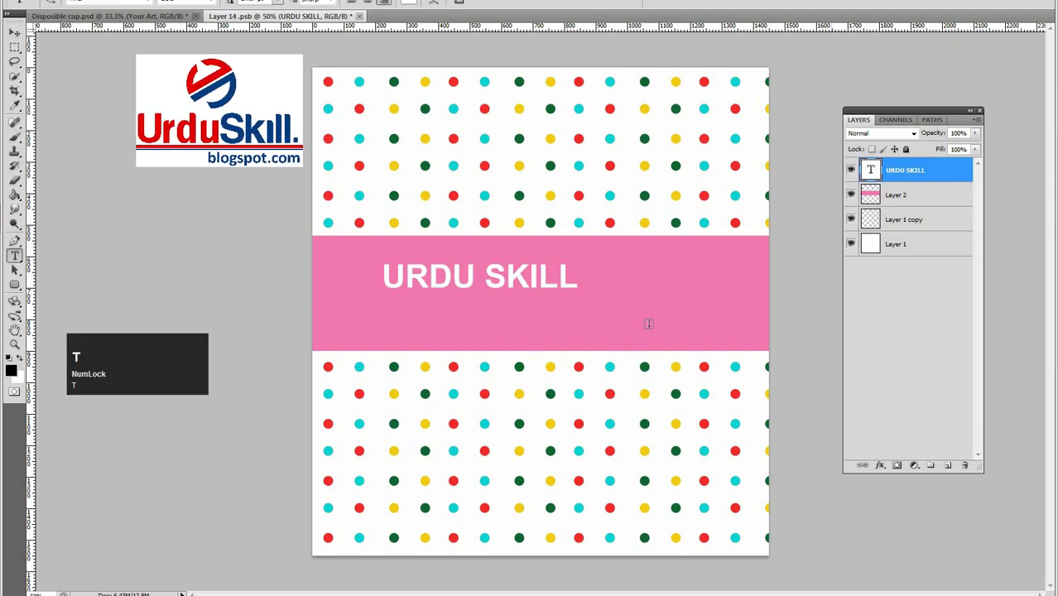
{"action": "left_click", "coordinate": [487, 307]}
{"action": "type", "text": "Phor"}
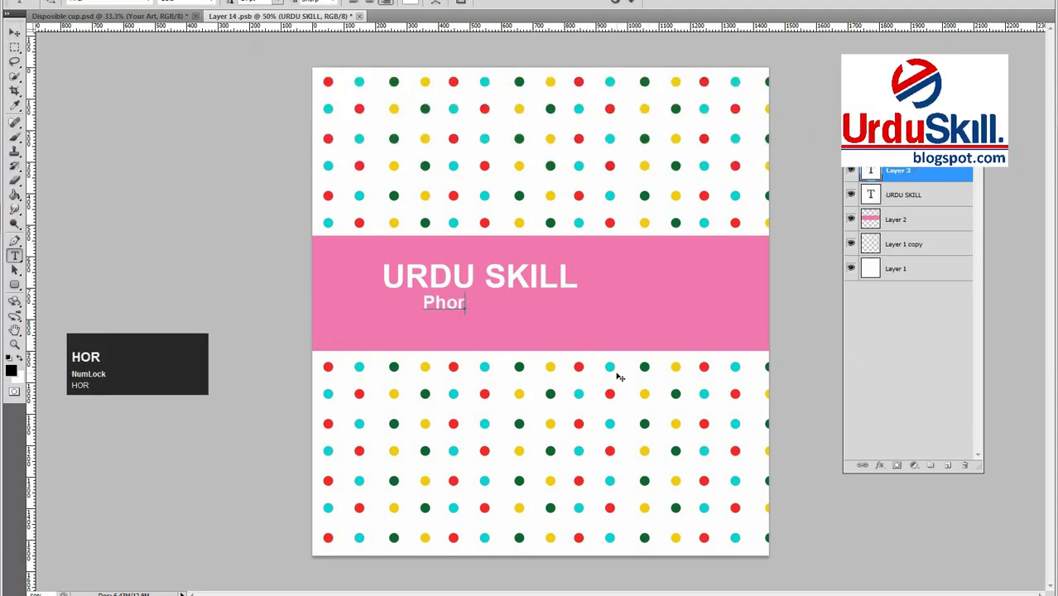
{"action": "key", "text": "BackSpace"}
{"action": "type", "text": "toshop "}
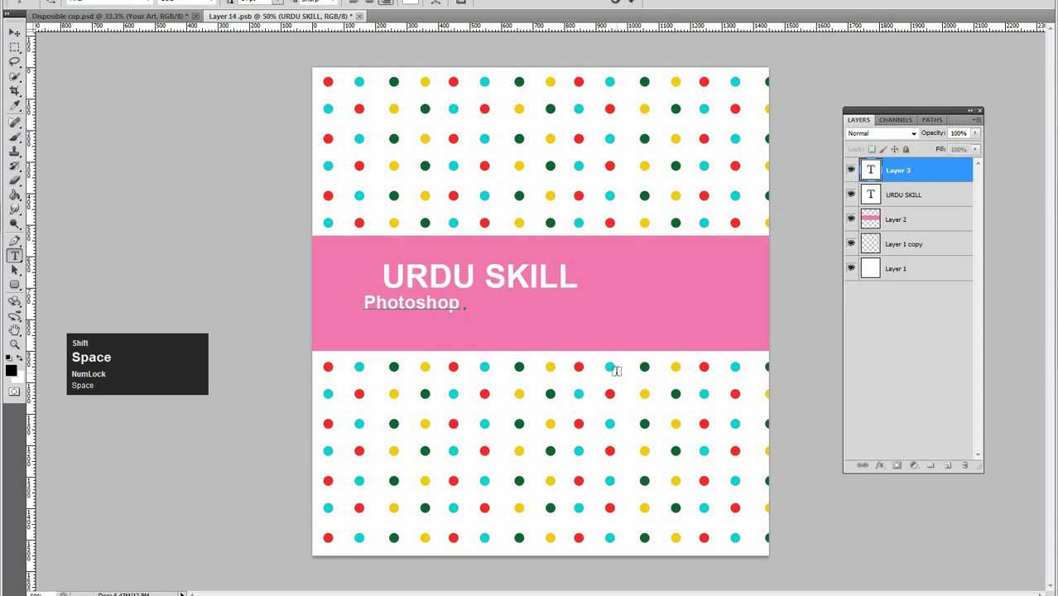
{"action": "type", "text": "To"}
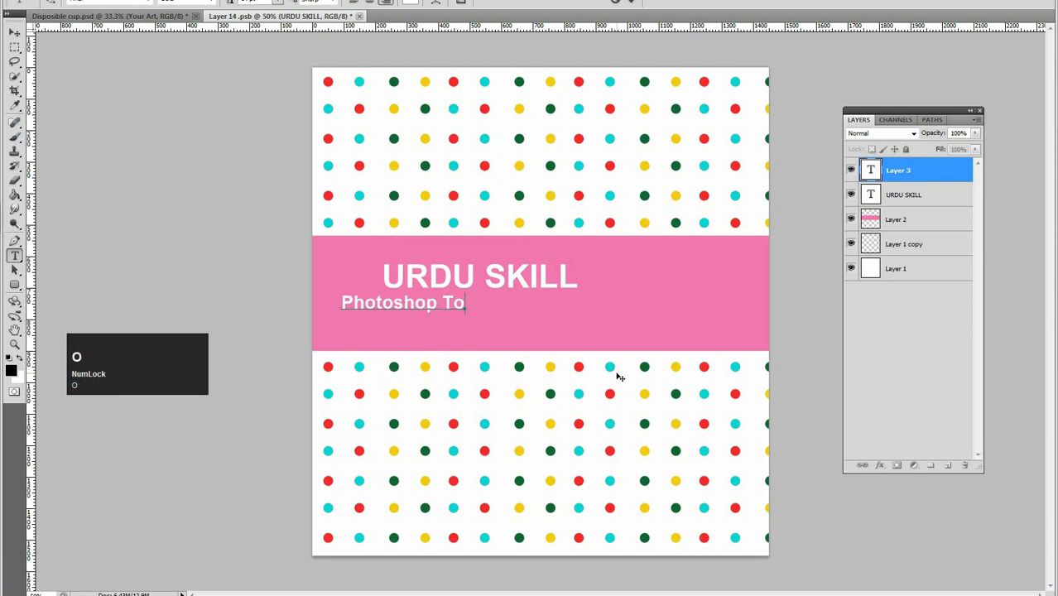
{"action": "type", "text": "turial:"}
{"action": "key", "text": "BackSpace"}
{"action": "key", "text": "BackSpace"}
{"action": "key", "text": "BackSpace"}
{"action": "key", "text": "BackSpace"}
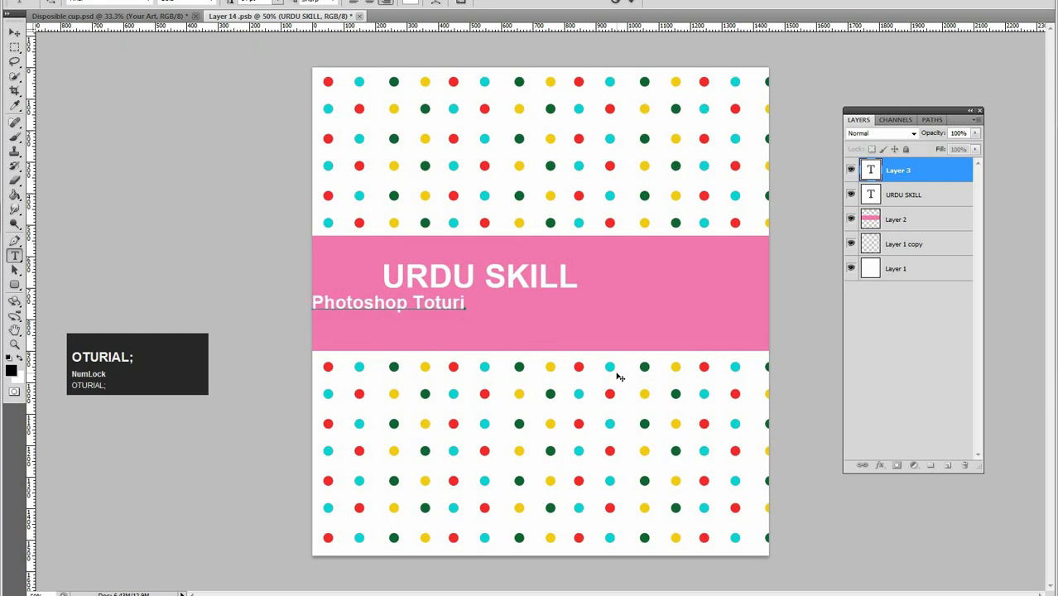
{"action": "key", "text": "BackSpace"}
{"action": "key", "text": "BackSpace"}
{"action": "key", "text": "BackSpace"}
{"action": "key", "text": "BackSpace"}
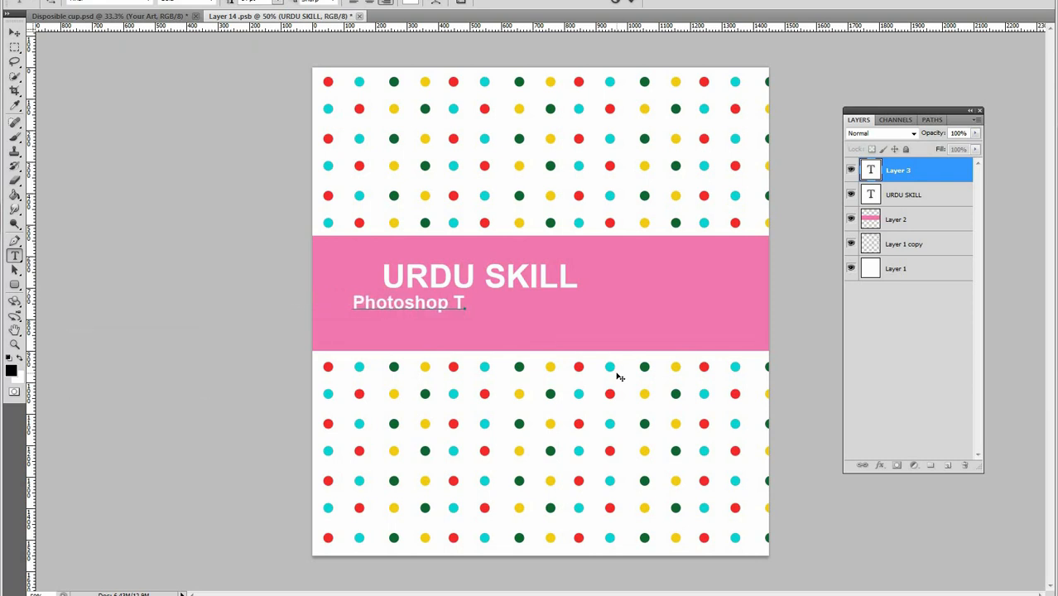
{"action": "type", "text": "o"}
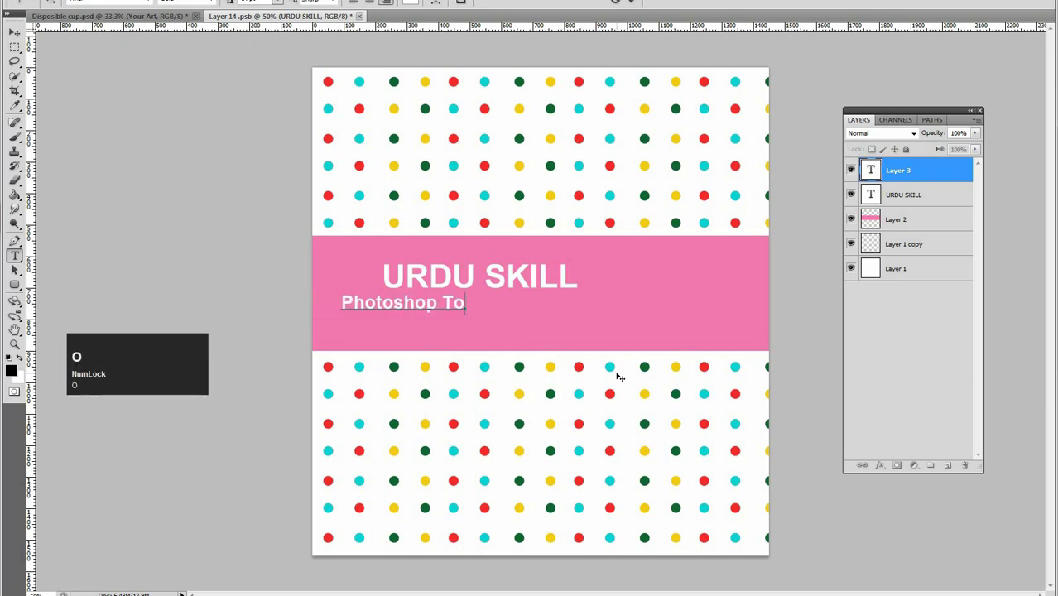
{"action": "type", "text": "turials"}
Move the Photoshop Toturials line directly beneath URDU SKILL so that their right ends line up.
{"action": "left_click", "coordinate": [919, 200]}
{"action": "key", "text": "v"}
{"action": "left_click_drag", "start_coordinate": [437, 308], "coordinate": [555, 317]}
{"action": "key", "text": "ctrl+z"}
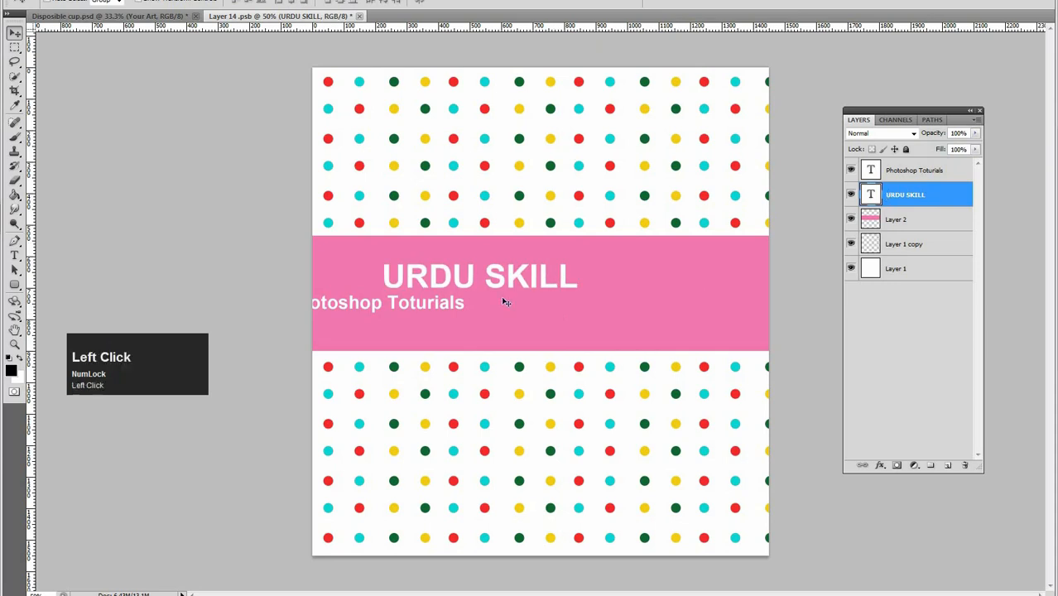
{"action": "left_click", "coordinate": [447, 304]}
{"action": "left_click_drag", "start_coordinate": [445, 303], "coordinate": [552, 310]}
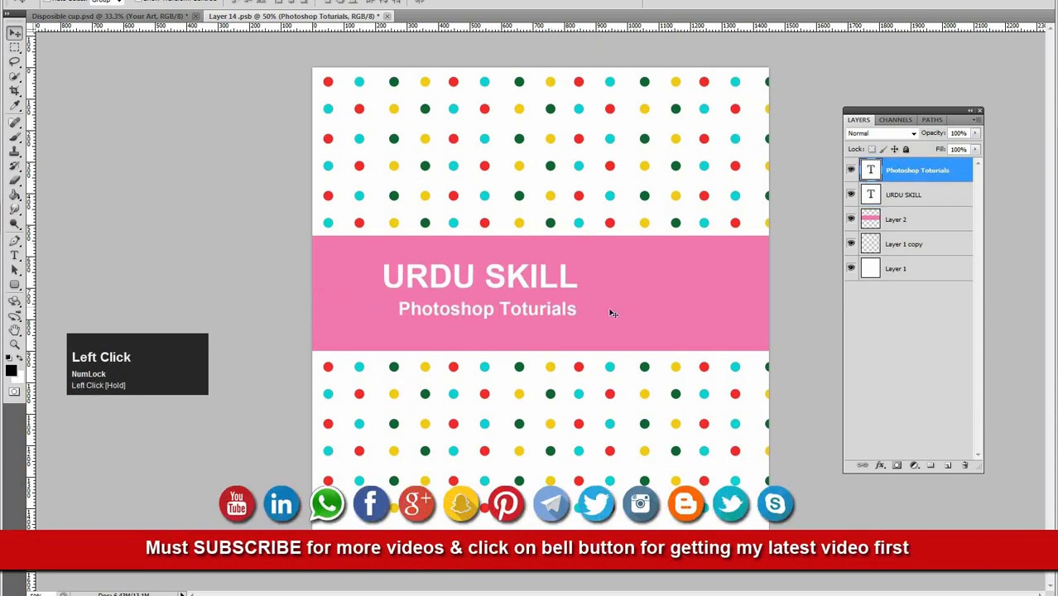
Select both text lines and scale them up together so they fill the height of the pink band.
{"action": "left_click", "coordinate": [547, 286], "text": "shift"}
{"action": "left_click_drag", "start_coordinate": [546, 299], "coordinate": [572, 286]}
{"action": "key", "text": "ctrl+t"}
{"action": "key", "text": "Return"}
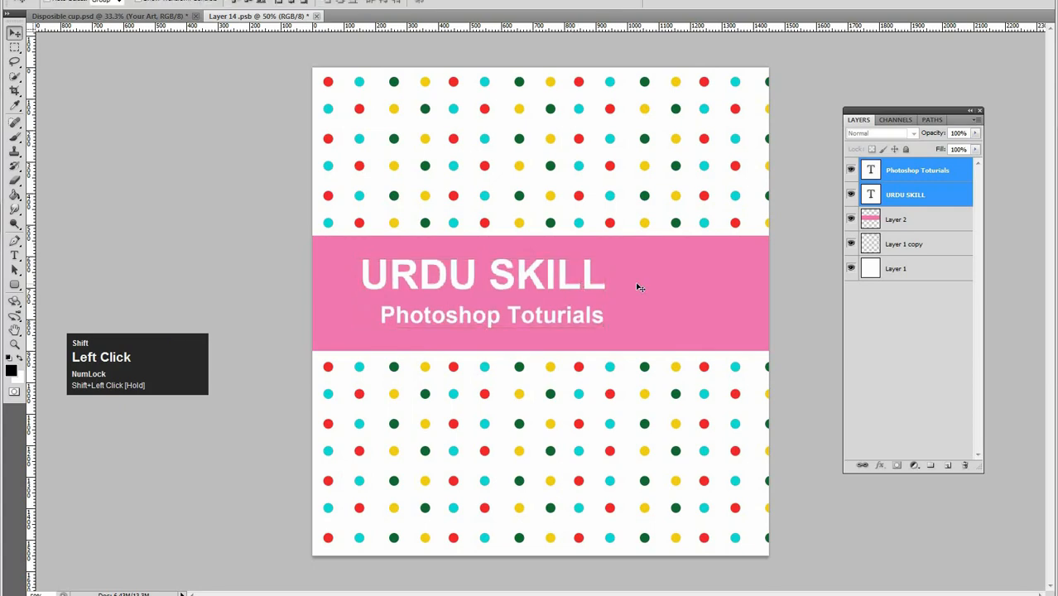
Open fivcon png1.PNG, copy its logo and paste it into Layer 14.psb above the text layers.
{"action": "key", "text": "ctrl+o"}
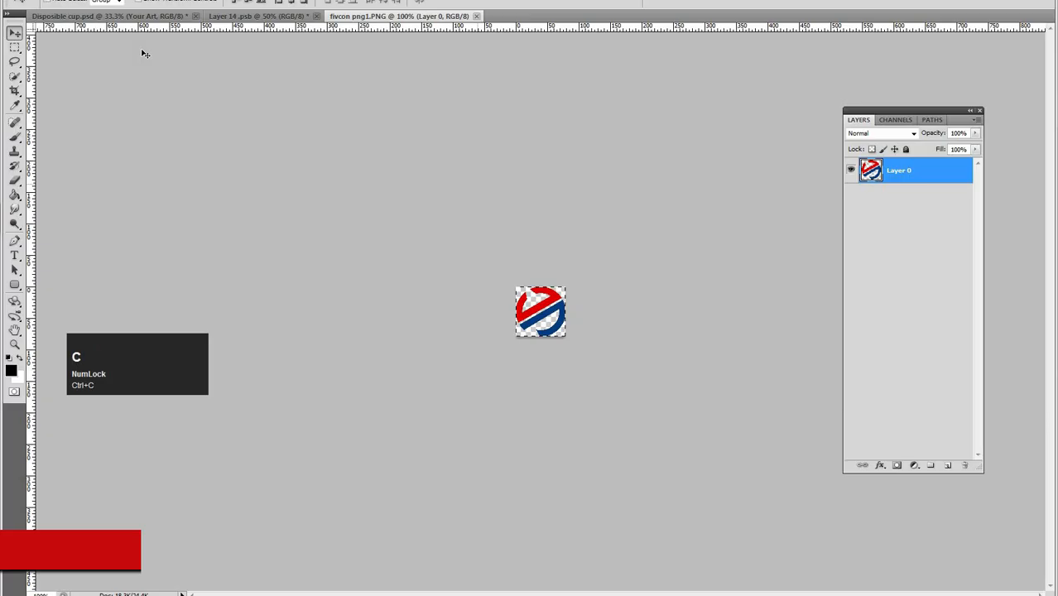
{"action": "left_click", "coordinate": [217, 16]}
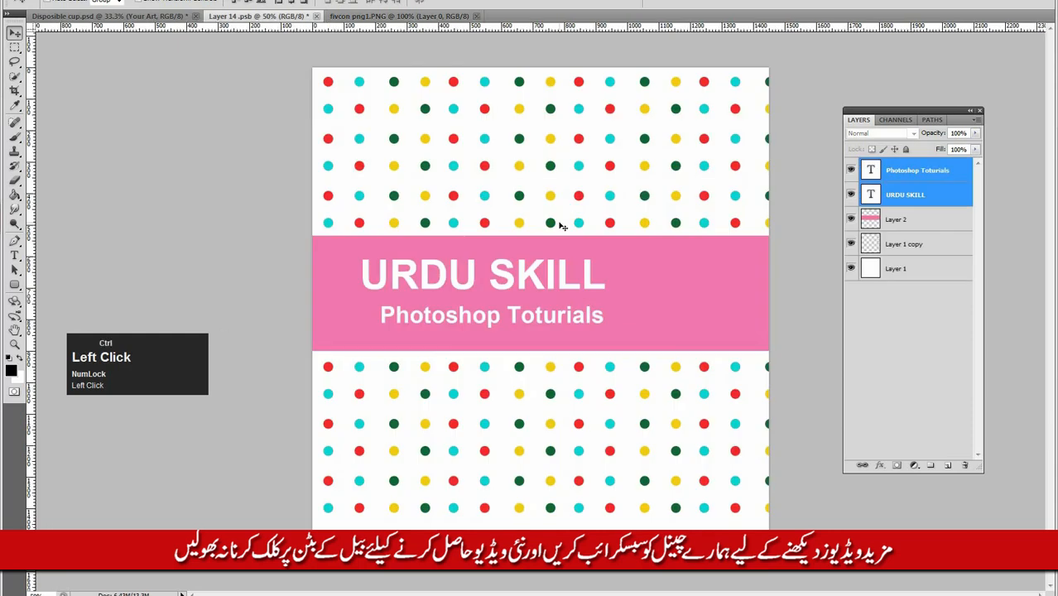
{"action": "left_click", "coordinate": [911, 172]}
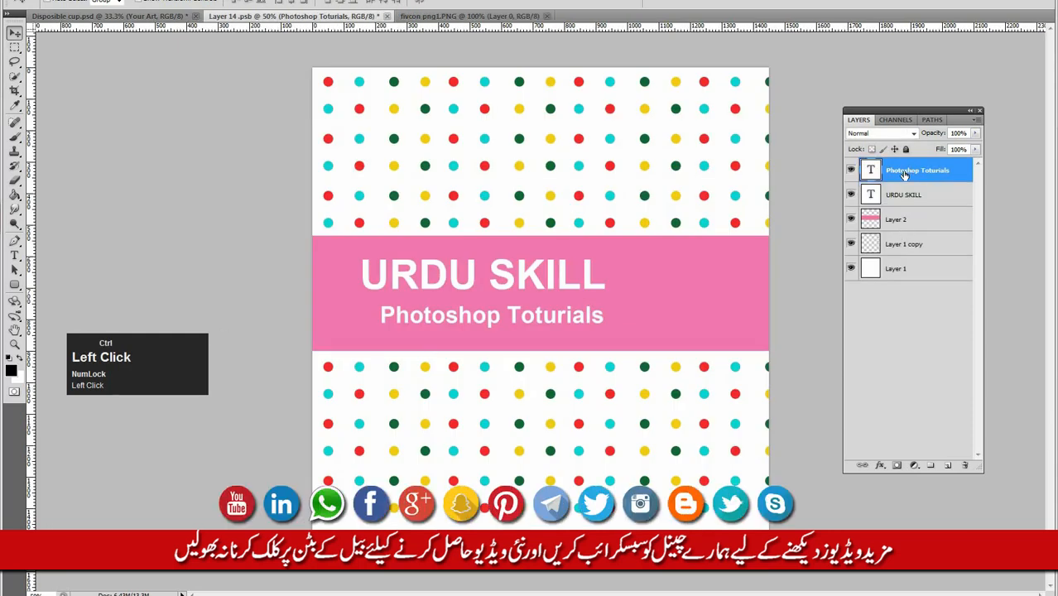
{"action": "key", "text": "ctrl+v"}
Enlarge the pasted logo proportionally to nearly the pink band's height and place it right of the text.
{"action": "key", "text": "ctrl+t"}
{"action": "left_click_drag", "start_coordinate": [554, 300], "coordinate": [589, 268]}
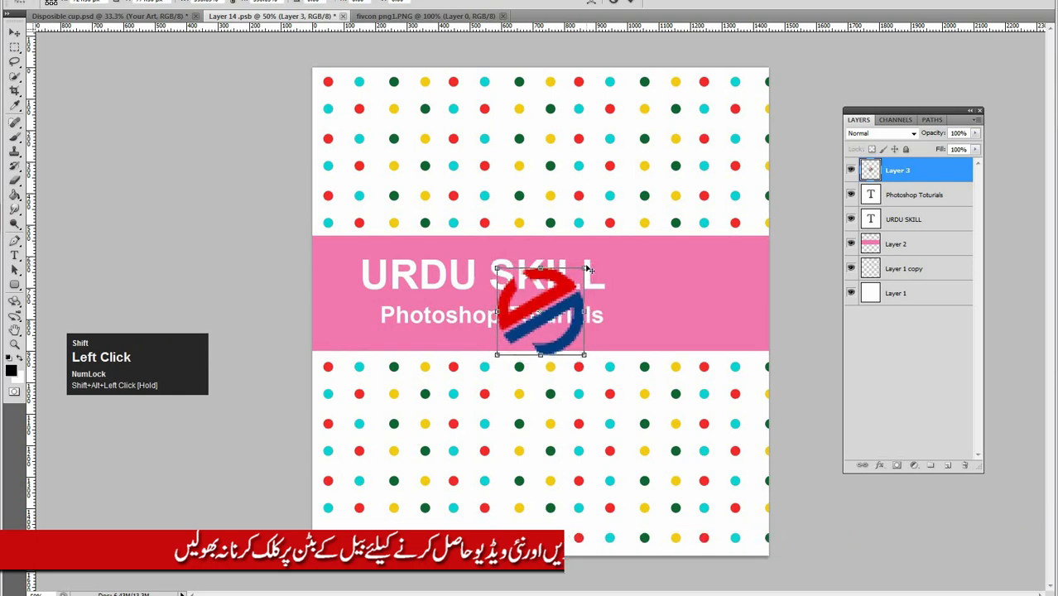
{"action": "key", "text": "Return"}
{"action": "key", "text": "v"}
{"action": "key", "text": "v"}
{"action": "left_click_drag", "start_coordinate": [554, 309], "coordinate": [689, 290]}
{"action": "key", "text": "space"}
{"action": "left_click", "coordinate": [689, 289], "text": "alt"}
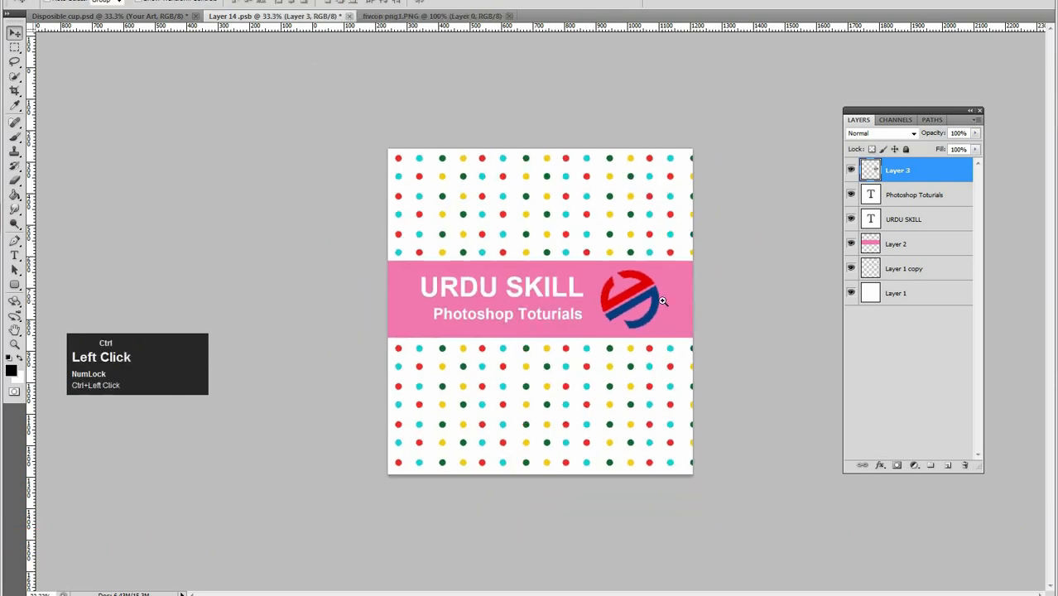
Select the pink band layer and save the artwork in Layer 14.psb.
{"action": "left_click", "coordinate": [662, 301], "text": "ctrl"}
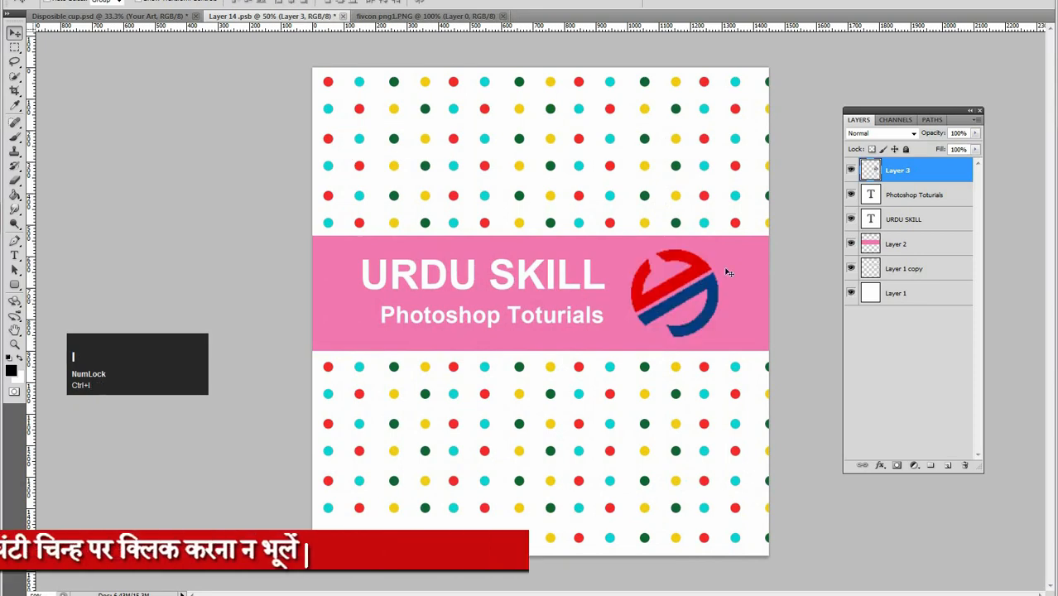
{"action": "left_click", "coordinate": [894, 244]}
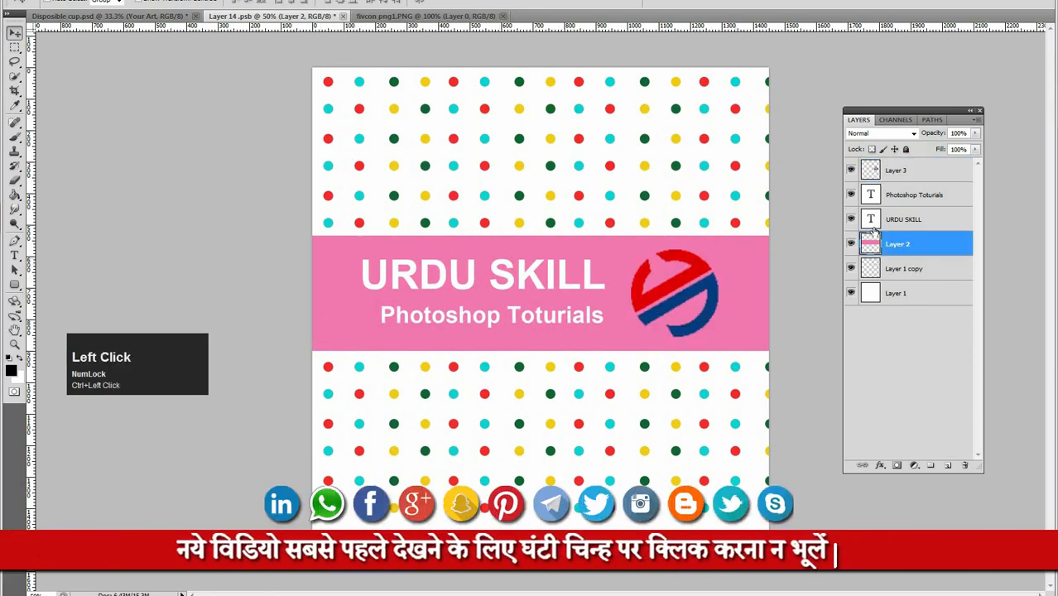
{"action": "left_click", "coordinate": [650, 270], "text": "alt"}
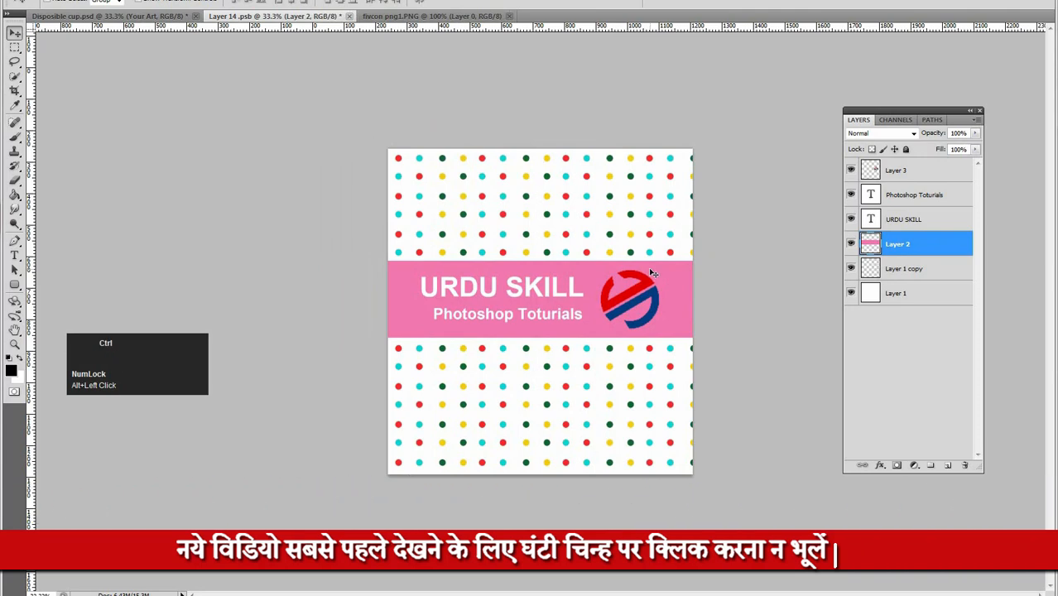
{"action": "key", "text": "ctrl+s"}
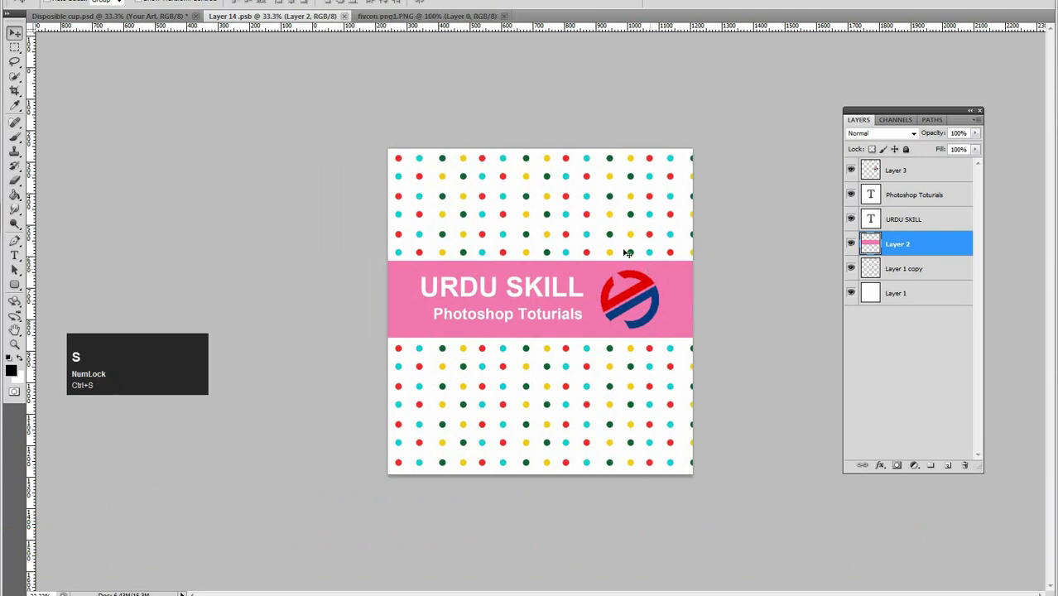